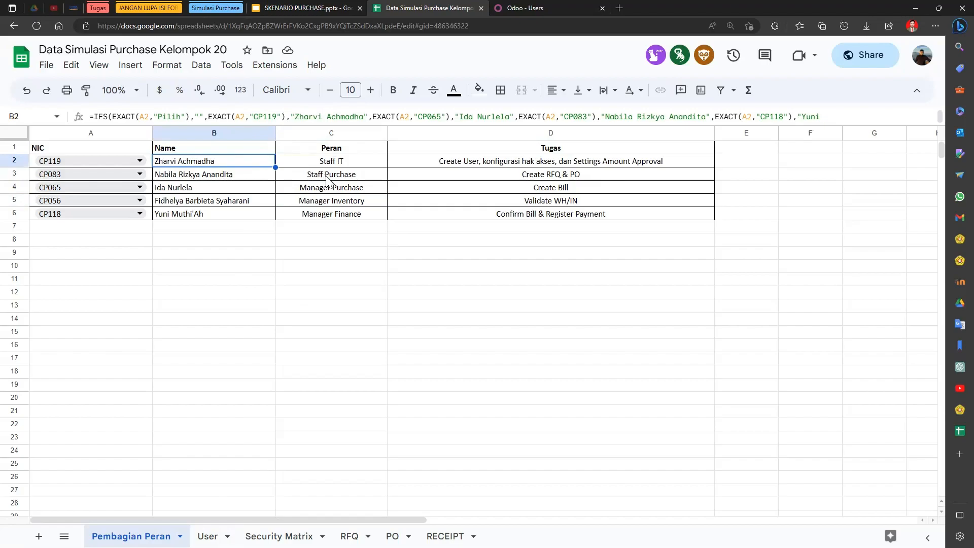
Review the team members' roles and assigned tasks on the Pembagian Peran sheet.
{"action": "left_click", "coordinate": [328, 180]}
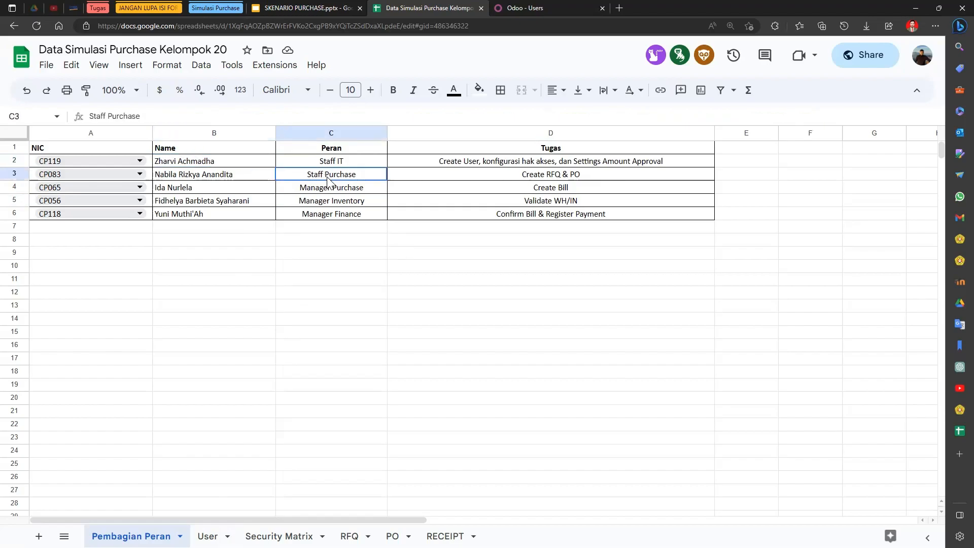
{"action": "left_click", "coordinate": [256, 177]}
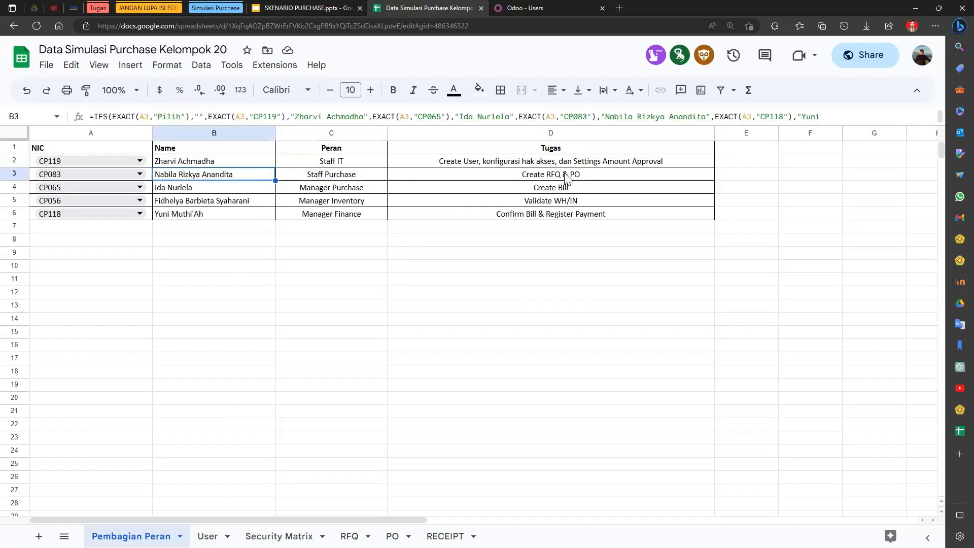
{"action": "left_click", "coordinate": [312, 193]}
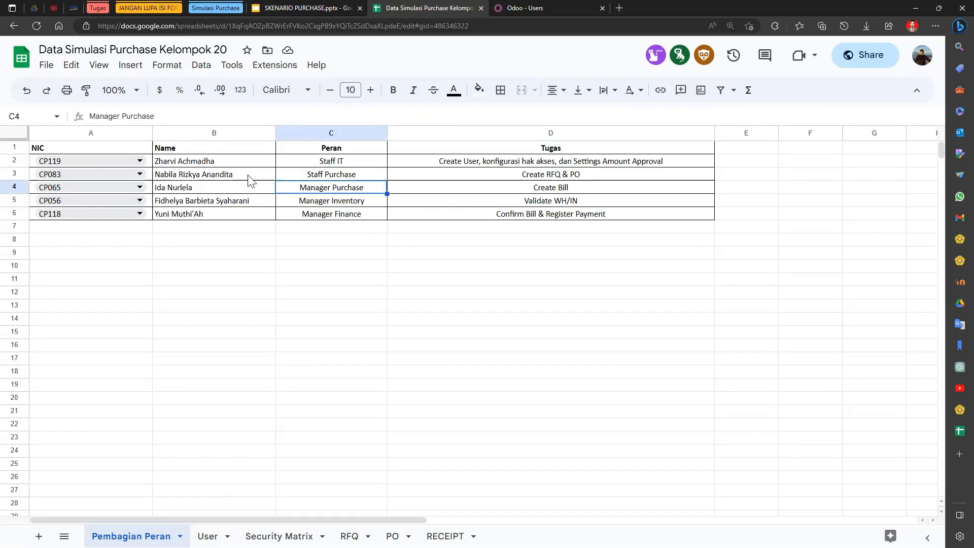
{"action": "left_click", "coordinate": [230, 206]}
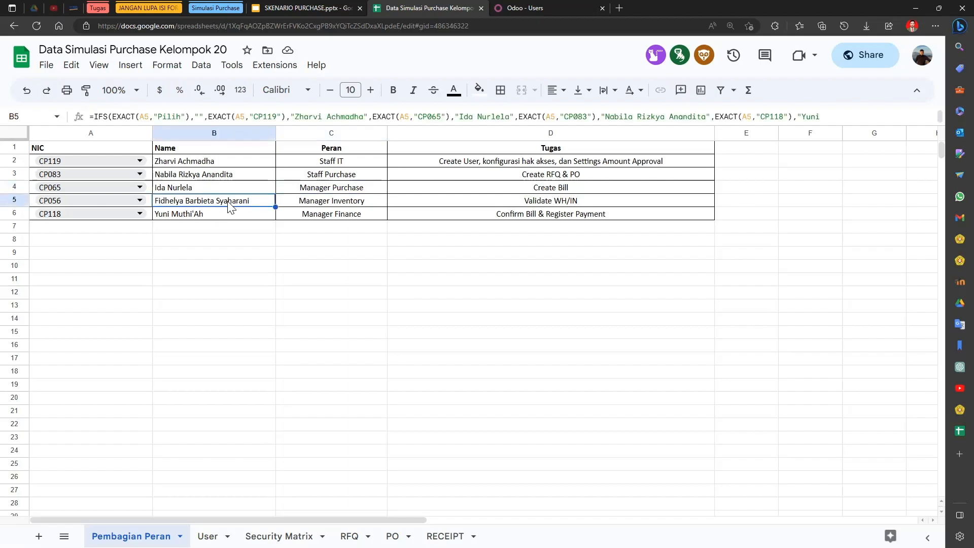
{"action": "left_click", "coordinate": [376, 206]}
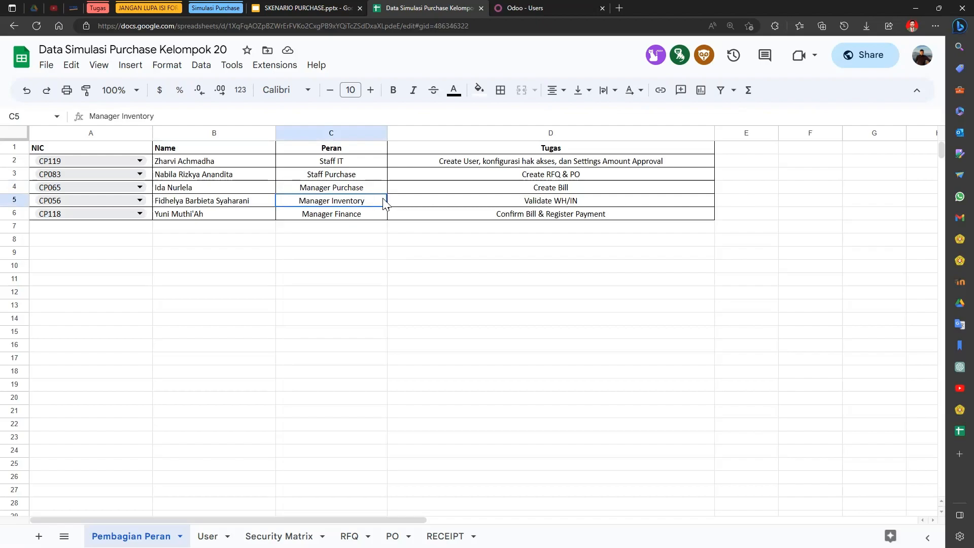
{"action": "left_click", "coordinate": [567, 204]}
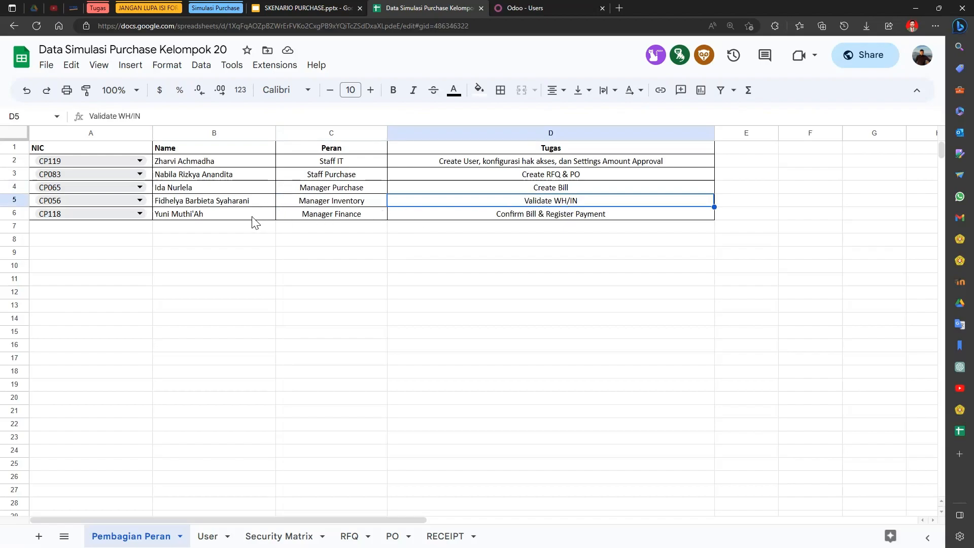
{"action": "left_click", "coordinate": [359, 219]}
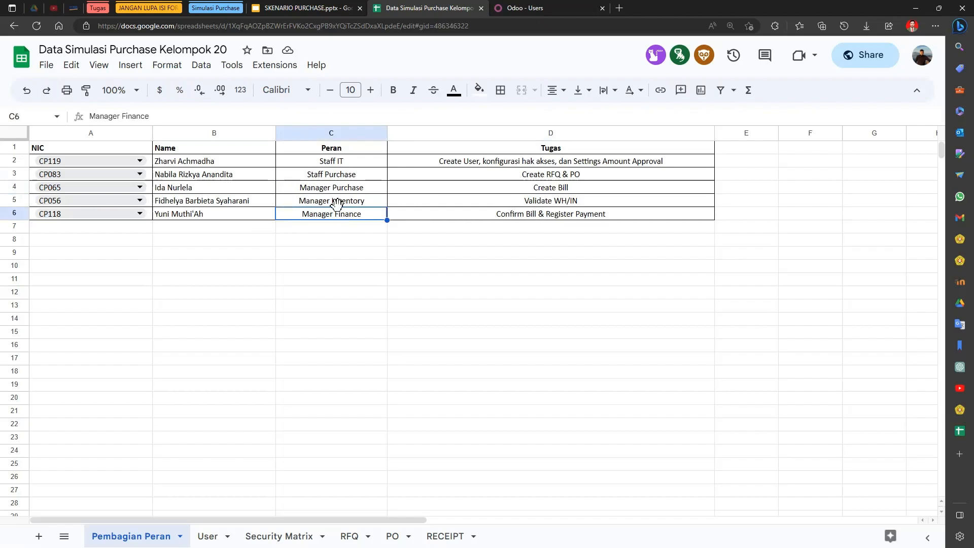
{"action": "left_click", "coordinate": [534, 217]}
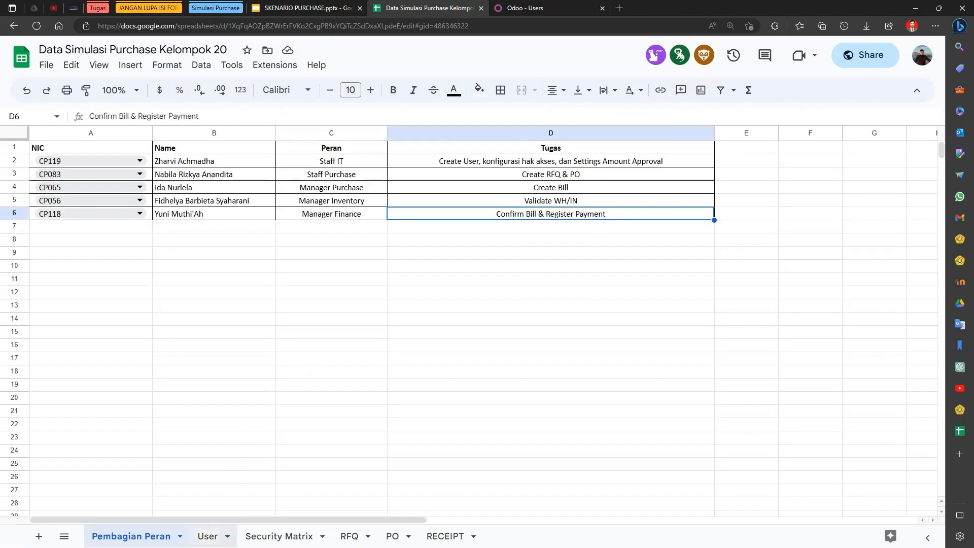
Examine the names, logins and passwords of the accounts listed on the User sheet.
{"action": "left_click", "coordinate": [208, 537]}
{"action": "left_click", "coordinate": [231, 423]}
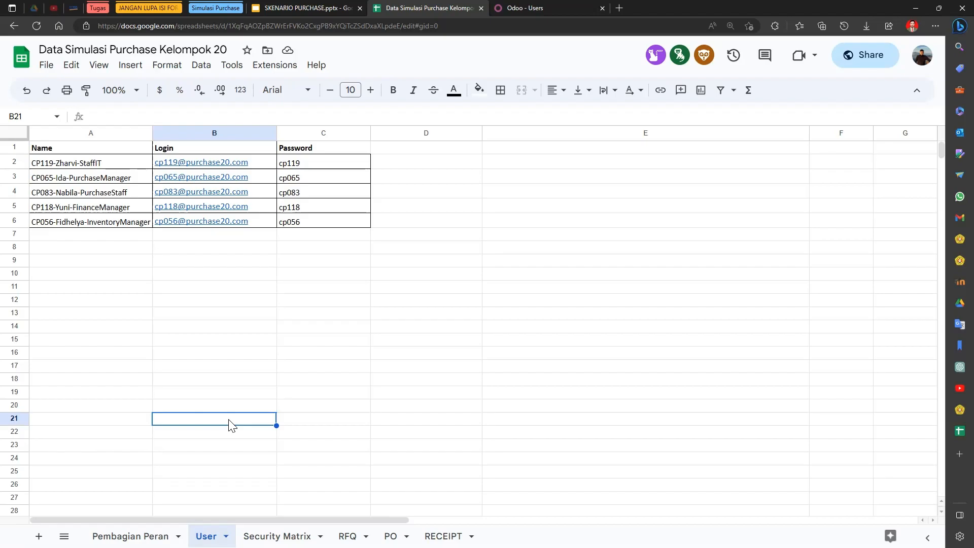
{"action": "left_click", "coordinate": [212, 278]}
{"action": "left_click", "coordinate": [210, 255]}
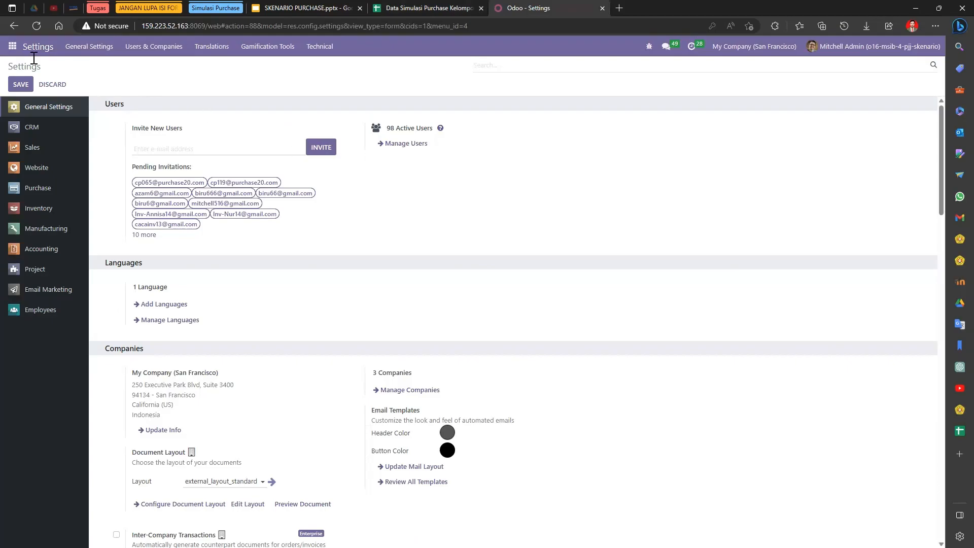
Switch to Odoo, open the general settings and go to the Manage Users list.
{"action": "left_click", "coordinate": [9, 50]}
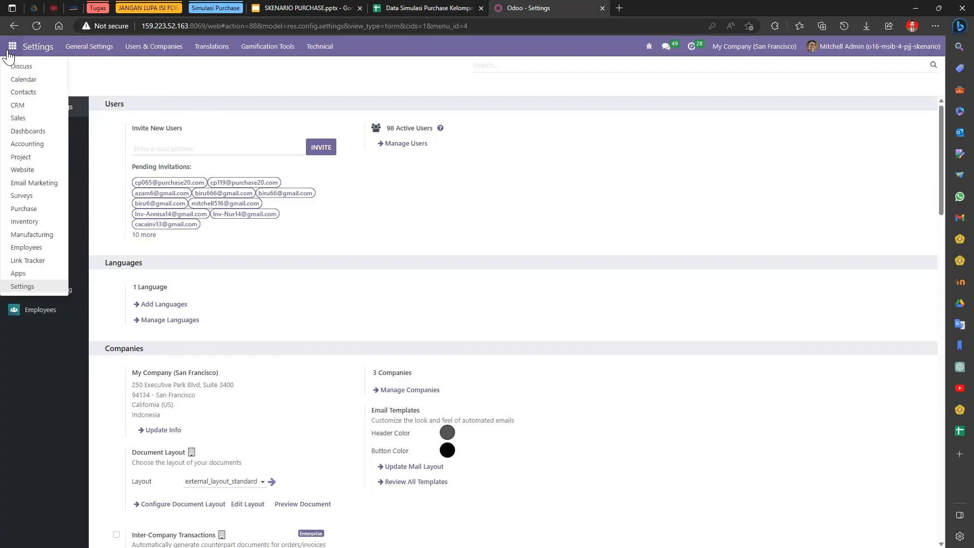
{"action": "left_click", "coordinate": [42, 287]}
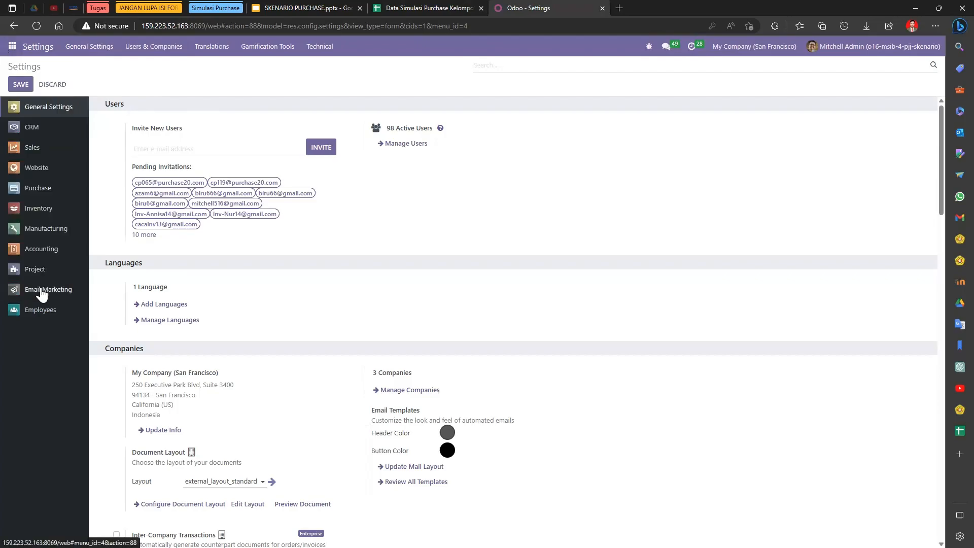
{"action": "left_click", "coordinate": [12, 47]}
{"action": "left_click", "coordinate": [27, 291]}
{"action": "scroll", "coordinate": [287, 335], "scroll_direction": "down", "scroll_amount": 12}
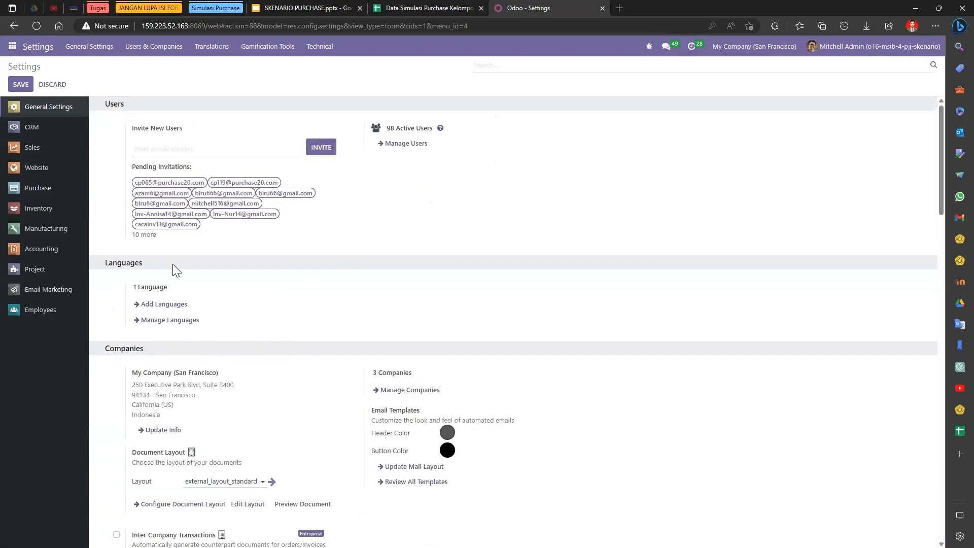
{"action": "scroll", "coordinate": [213, 396], "scroll_direction": "down", "scroll_amount": 8}
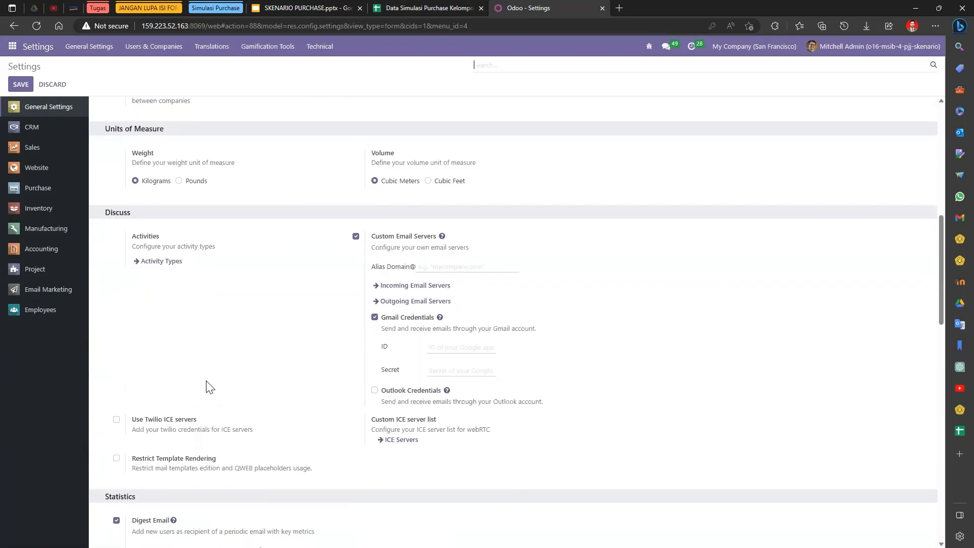
{"action": "scroll", "coordinate": [210, 388], "scroll_direction": "down", "scroll_amount": 15}
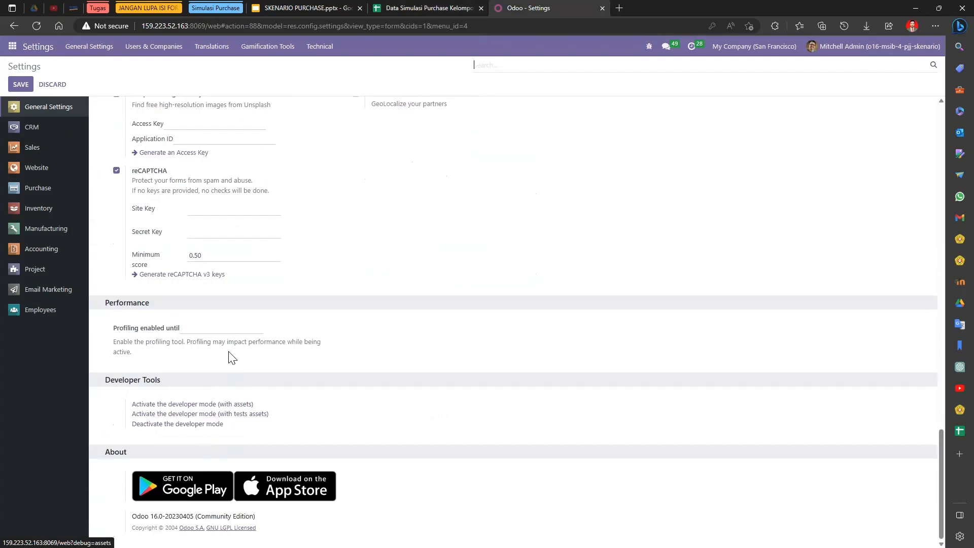
{"action": "scroll", "coordinate": [266, 363], "scroll_direction": "up", "scroll_amount": 4}
{"action": "scroll", "coordinate": [266, 363], "scroll_direction": "up", "scroll_amount": 15}
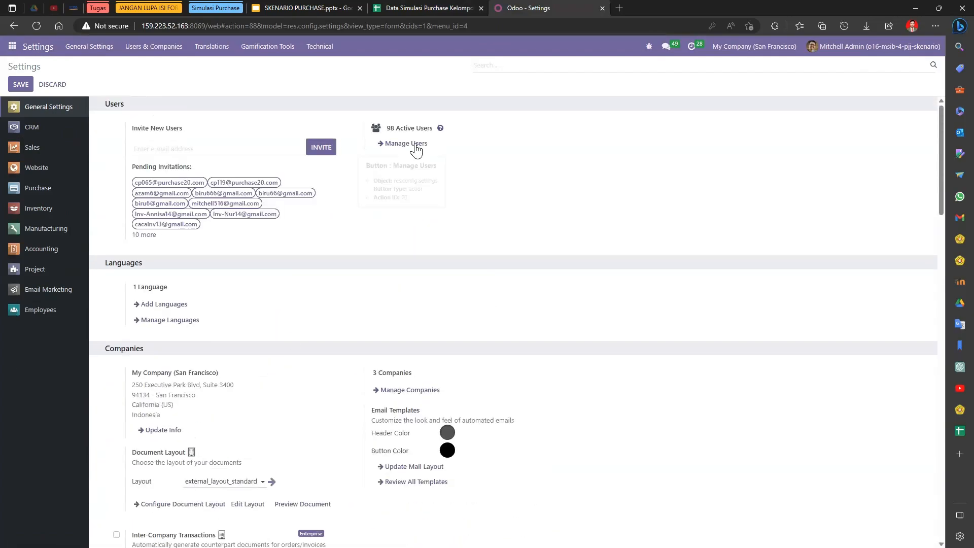
{"action": "left_click", "coordinate": [415, 147]}
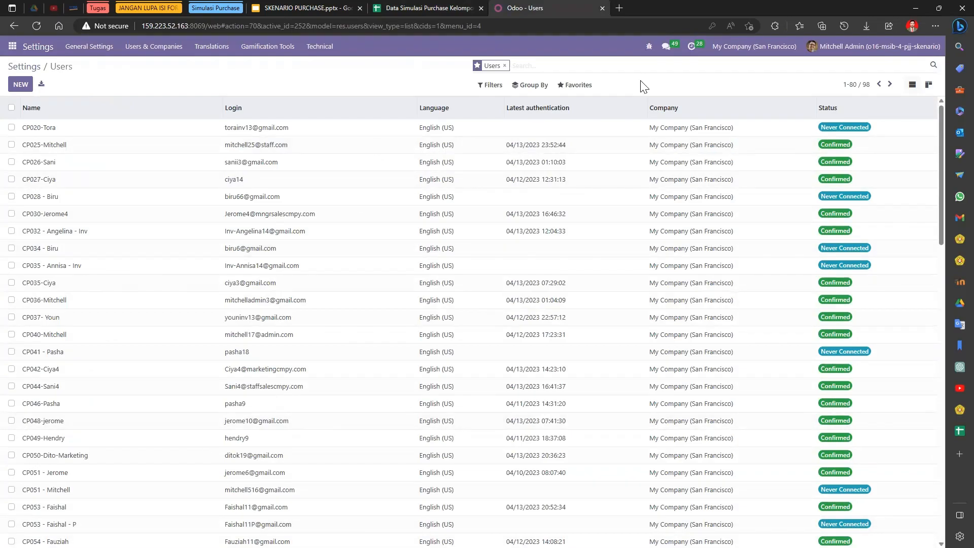
Check the User sheet once more, and start a record import into Odoo's Users list by choosing to upload a file.
{"action": "left_click", "coordinate": [417, 7]}
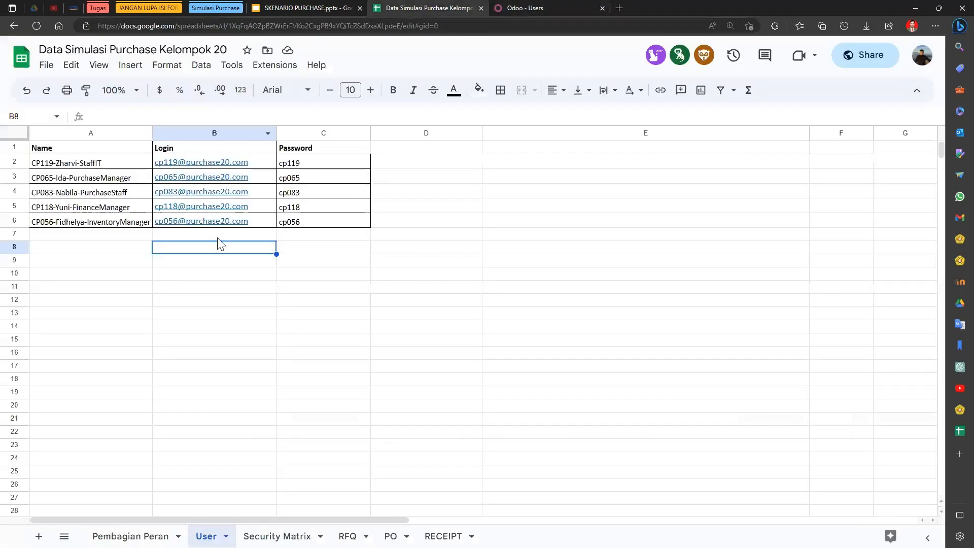
{"action": "left_click", "coordinate": [575, 6]}
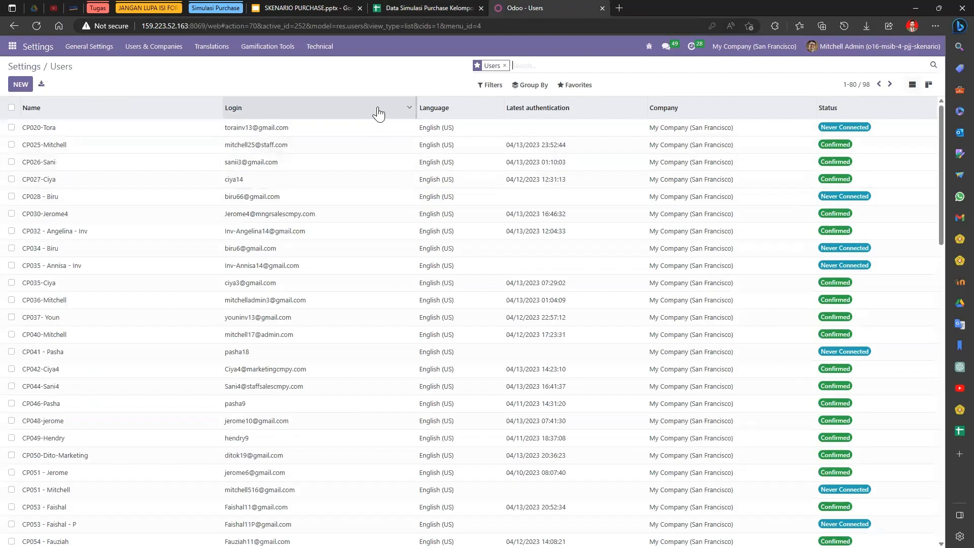
{"action": "left_click", "coordinate": [580, 85]}
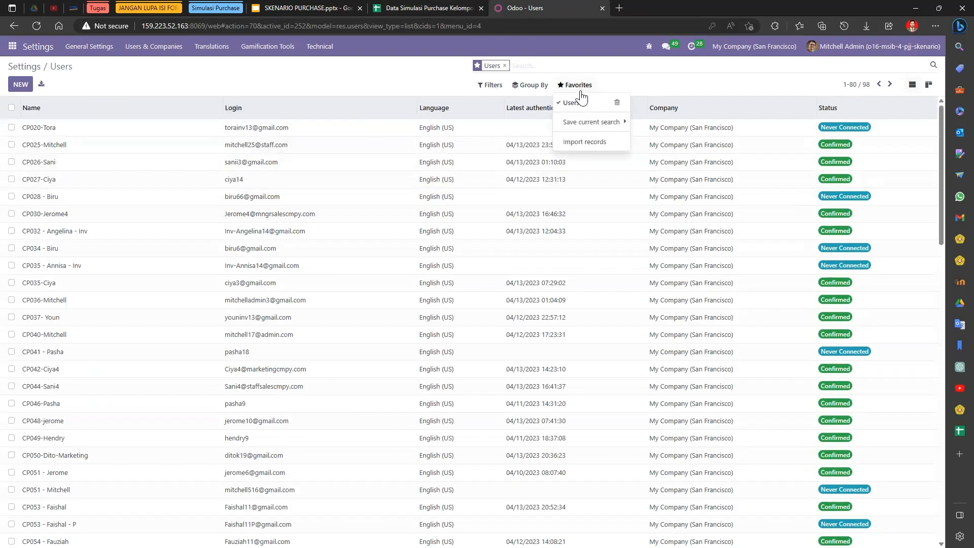
{"action": "left_click", "coordinate": [590, 146]}
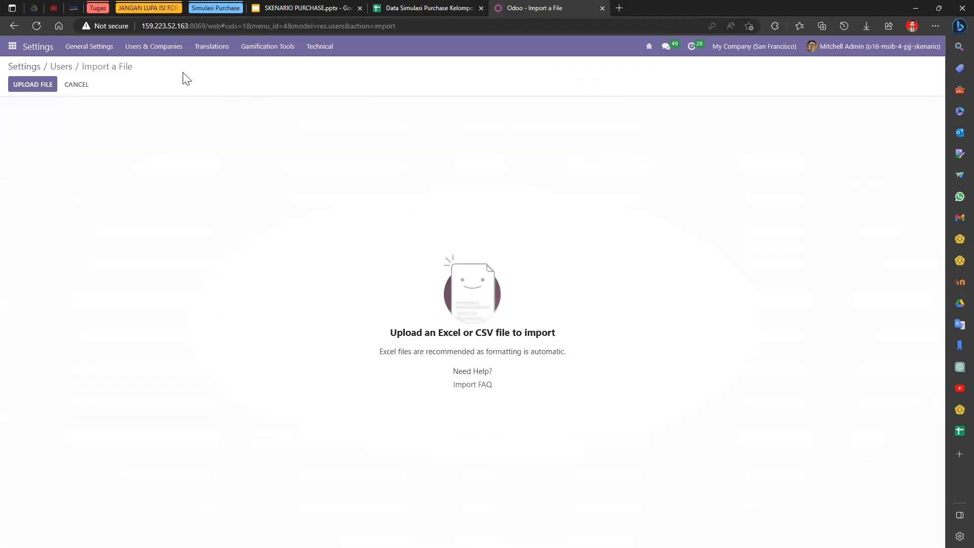
{"action": "left_click", "coordinate": [26, 81]}
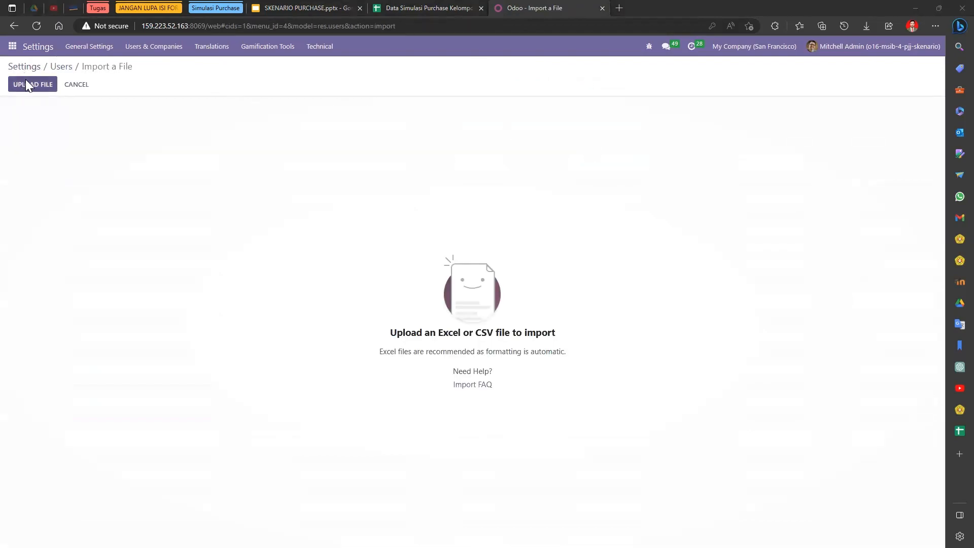
Open the Data Simulasi Purchase Kelompok 20 workbook from the Downloads folder in Excel for inspection.
{"action": "left_click", "coordinate": [114, 94]}
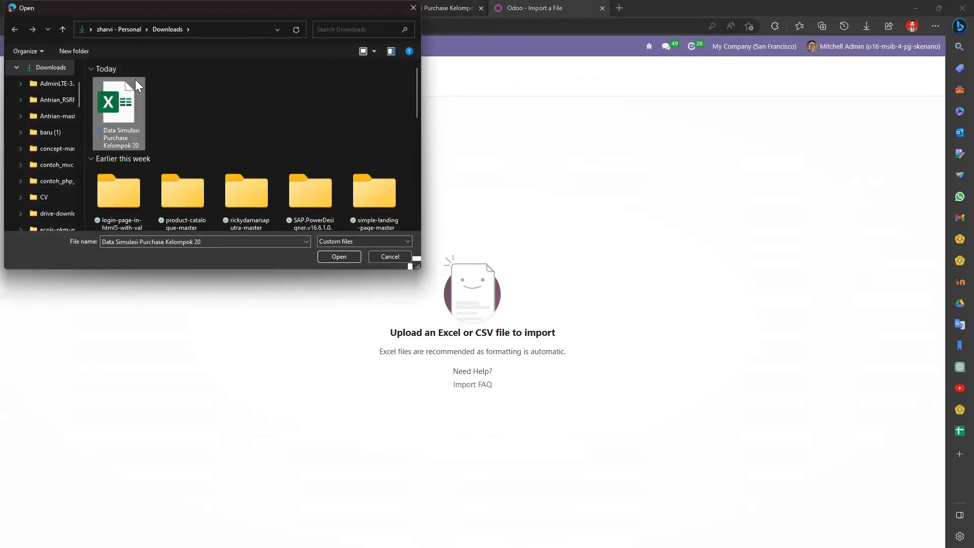
{"action": "right_click", "coordinate": [108, 105]}
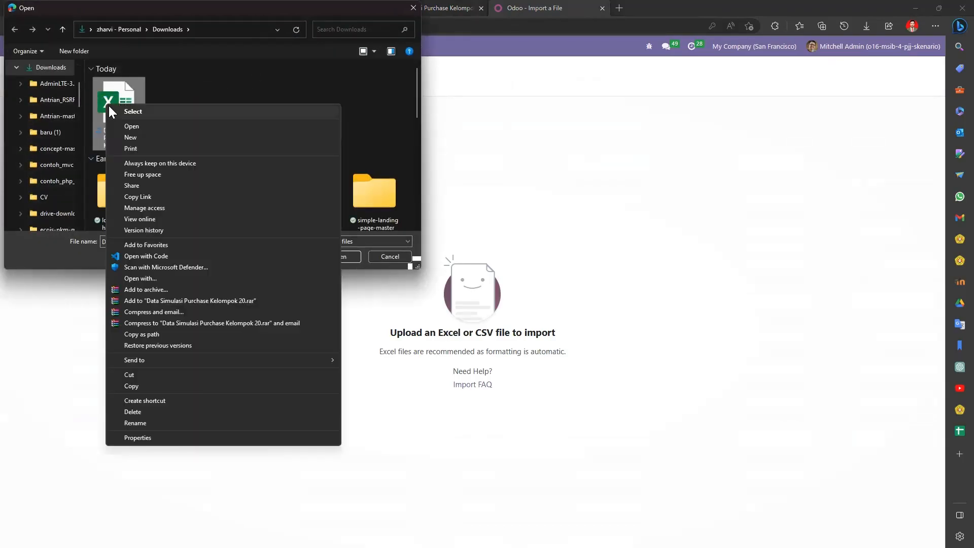
{"action": "left_click", "coordinate": [163, 128]}
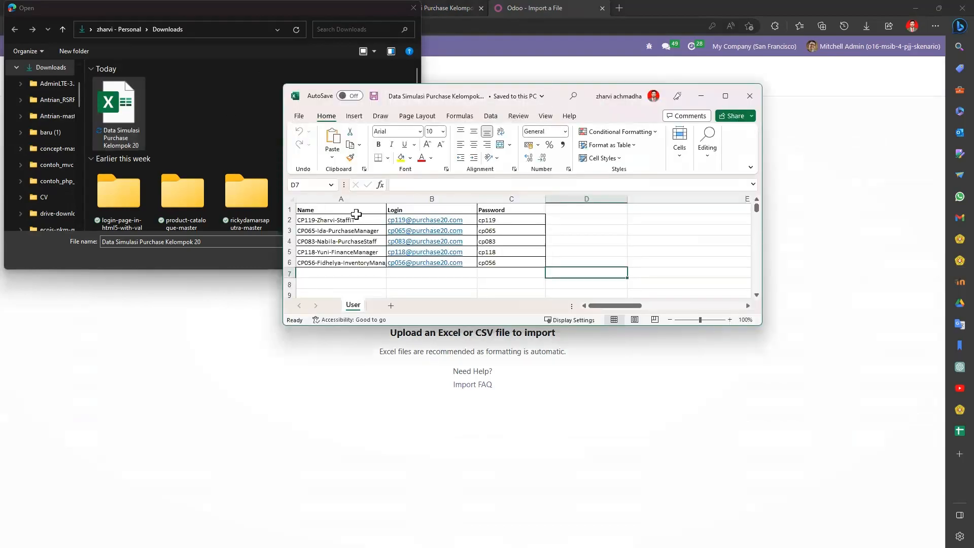
Review the name, login and password columns of the first user rows in the workbook, and close it.
{"action": "left_click", "coordinate": [356, 219]}
{"action": "left_click", "coordinate": [496, 220]}
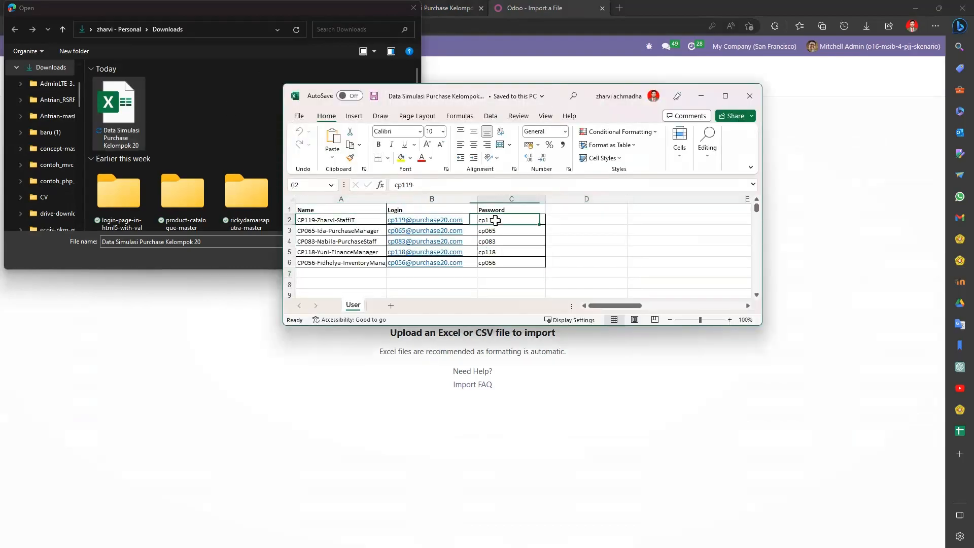
{"action": "left_click", "coordinate": [352, 218]}
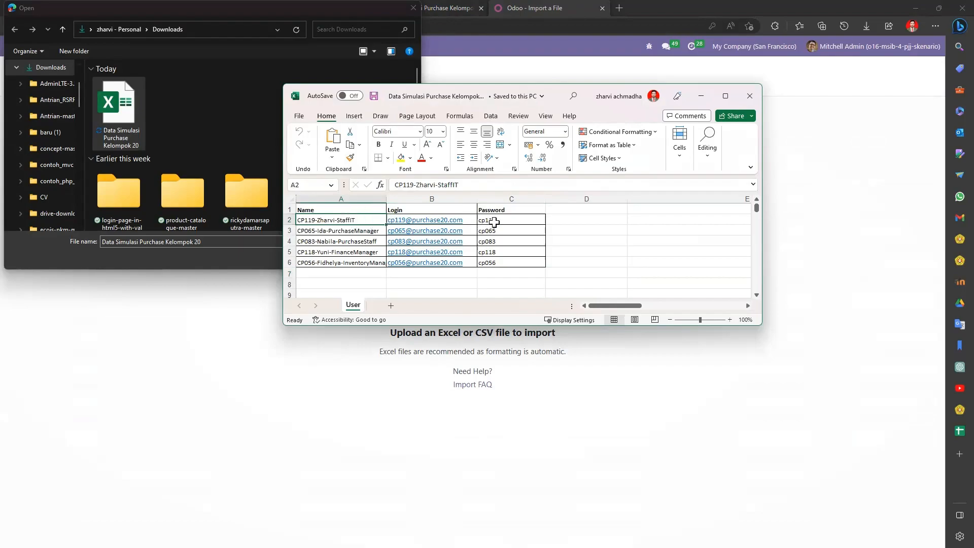
{"action": "left_click", "coordinate": [494, 222]}
{"action": "left_click", "coordinate": [346, 230]}
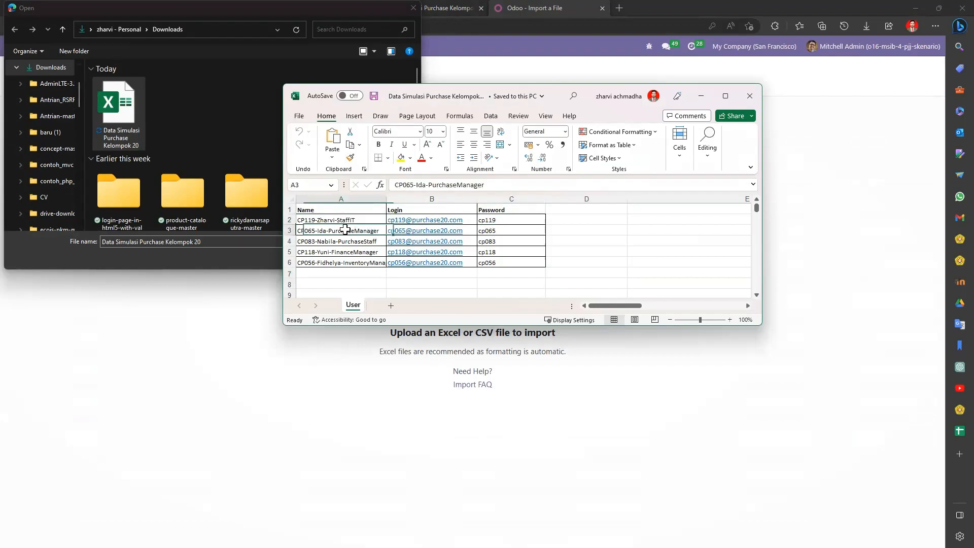
{"action": "left_click", "coordinate": [358, 219]}
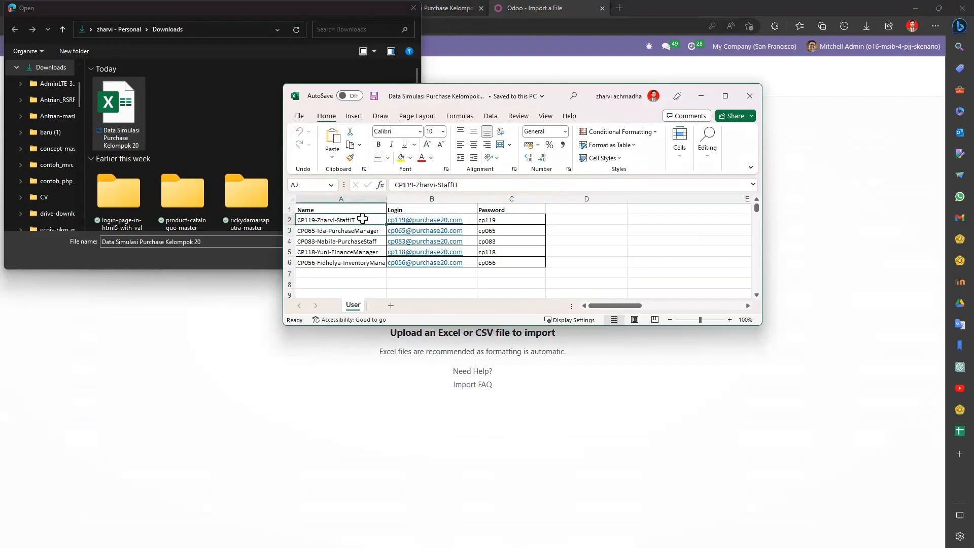
{"action": "left_click", "coordinate": [493, 220]}
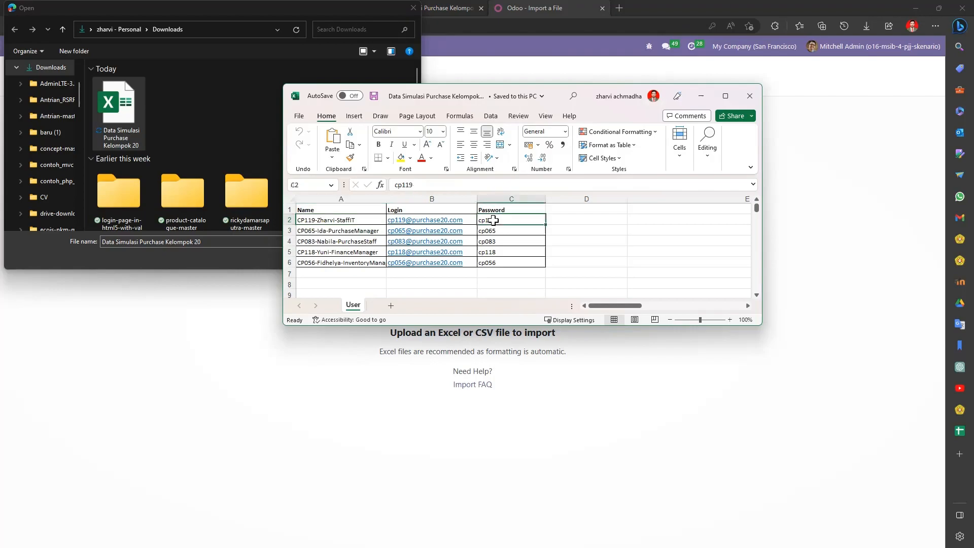
{"action": "left_click", "coordinate": [352, 220]}
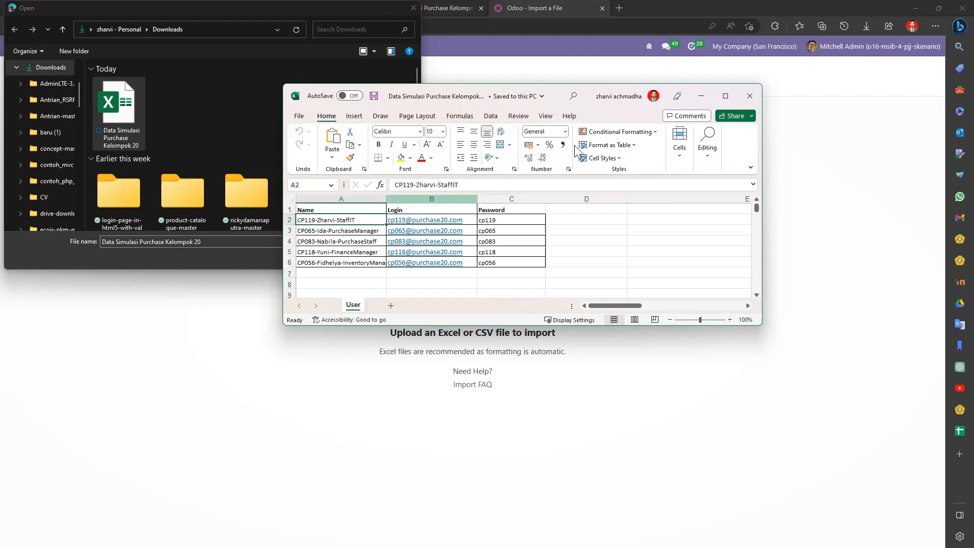
{"action": "left_click", "coordinate": [754, 95]}
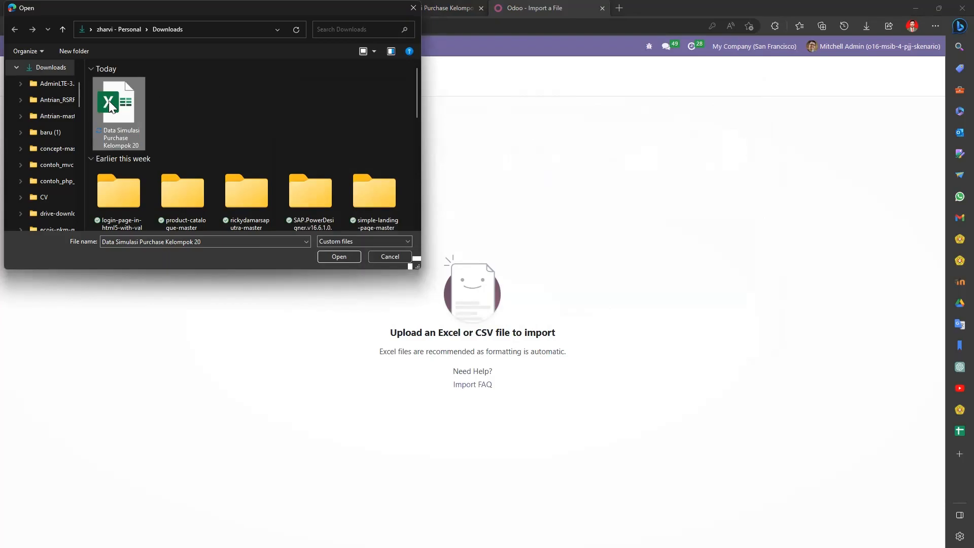
Load Data Simulasi Purchase Kelompok 20 for the user import and check the Login column's preview and field mapping.
{"action": "left_click", "coordinate": [336, 257]}
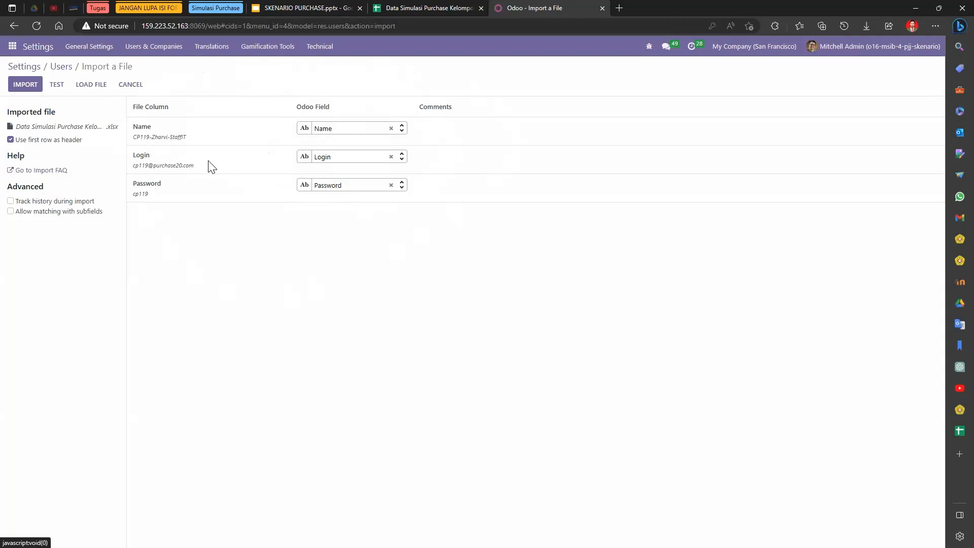
{"action": "mouse_move", "coordinate": [183, 167]}
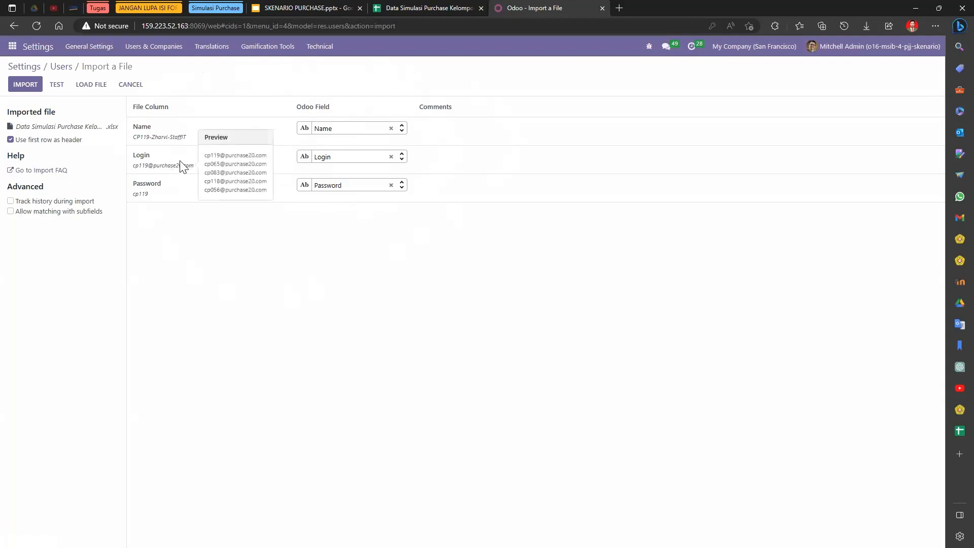
{"action": "left_click", "coordinate": [332, 157]}
{"action": "left_click", "coordinate": [231, 239]}
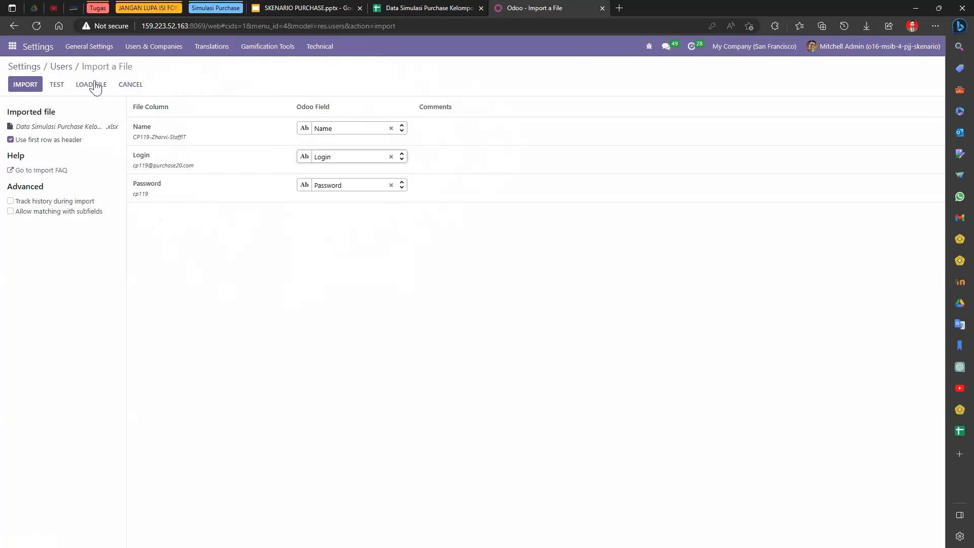
Import the users from the loaded file, and open the Security Matrix sheet of the Data Simulasi Purchase Kelompok 20 spreadsheet.
{"action": "left_click", "coordinate": [34, 85]}
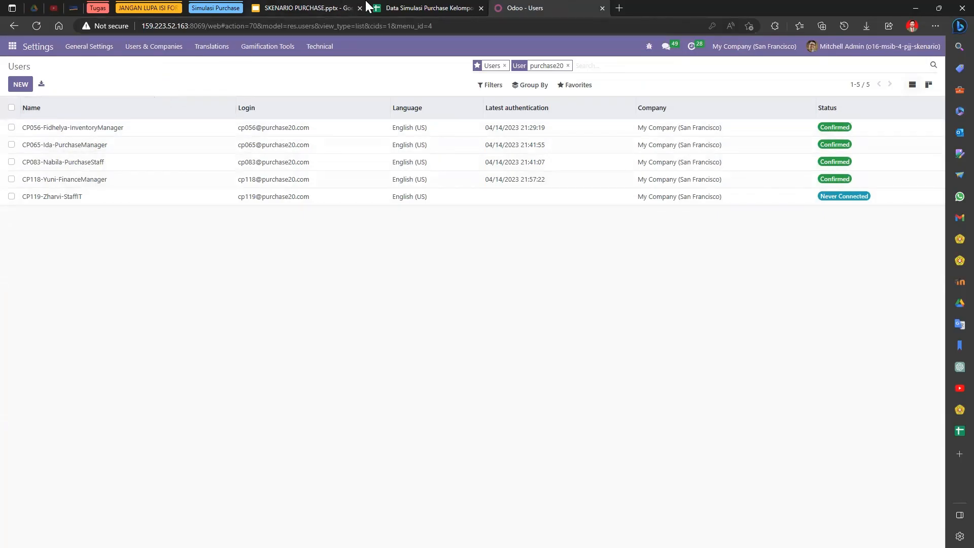
{"action": "left_click", "coordinate": [435, 7]}
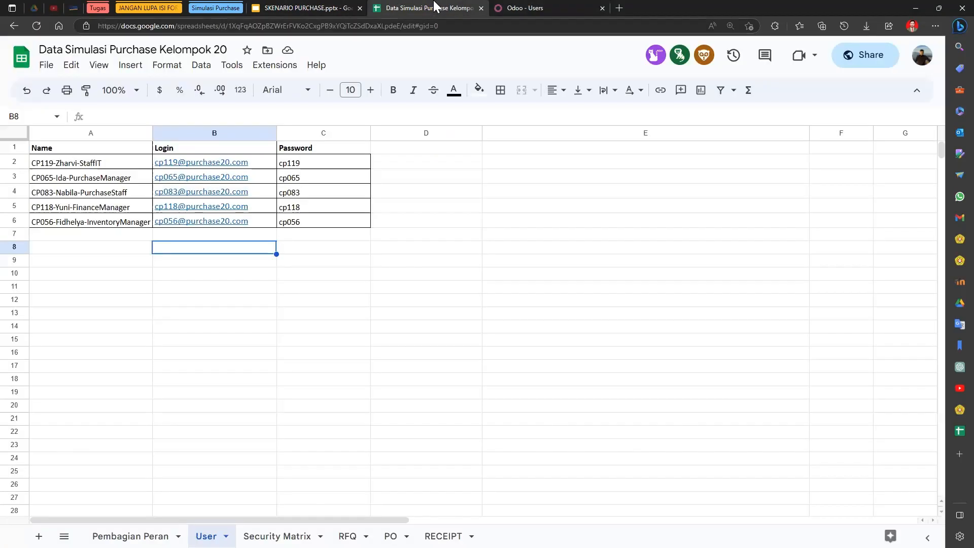
{"action": "left_click", "coordinate": [277, 537]}
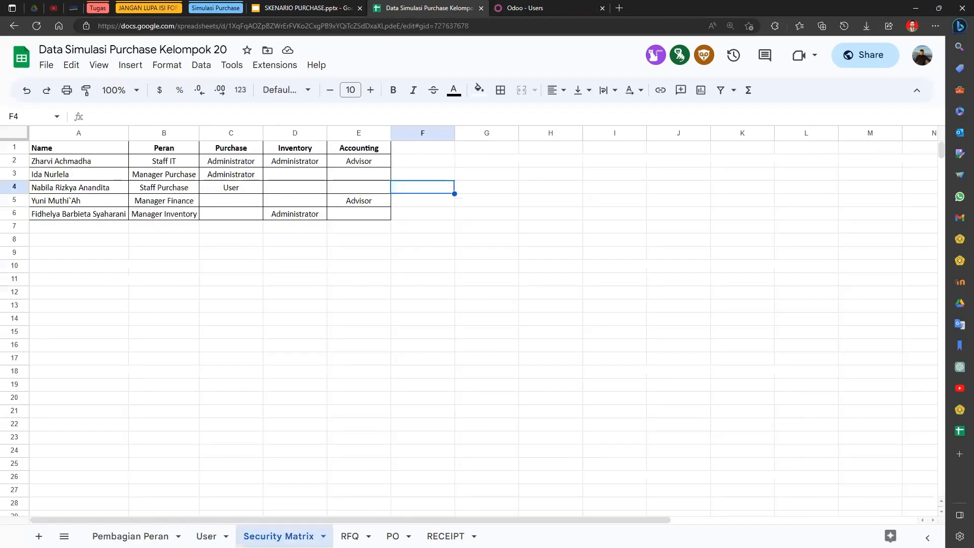
Review the Staff IT role's Purchase, Inventory and Accounting access levels in the Security Matrix.
{"action": "left_click", "coordinate": [310, 255]}
{"action": "key", "text": "Up"}
{"action": "key", "text": "Left"}
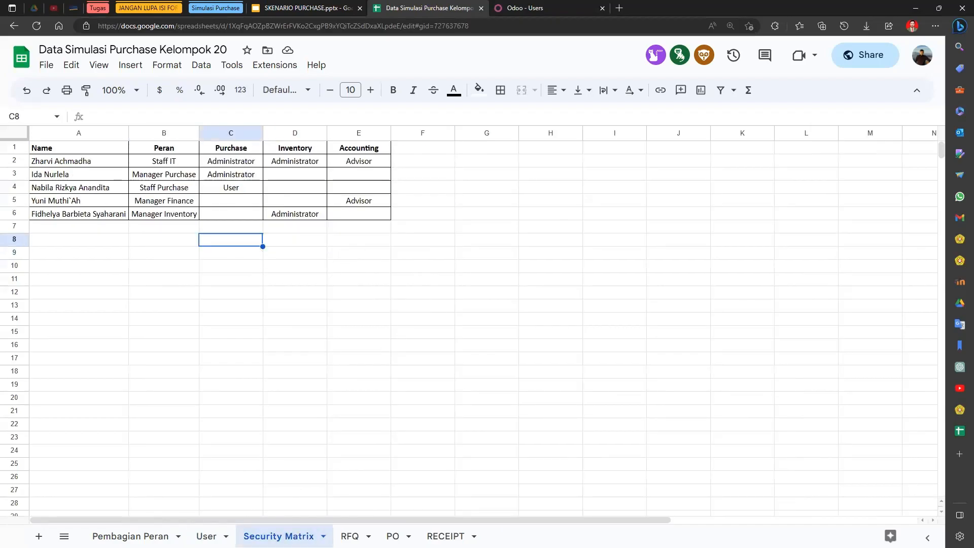
{"action": "left_click", "coordinate": [182, 163]}
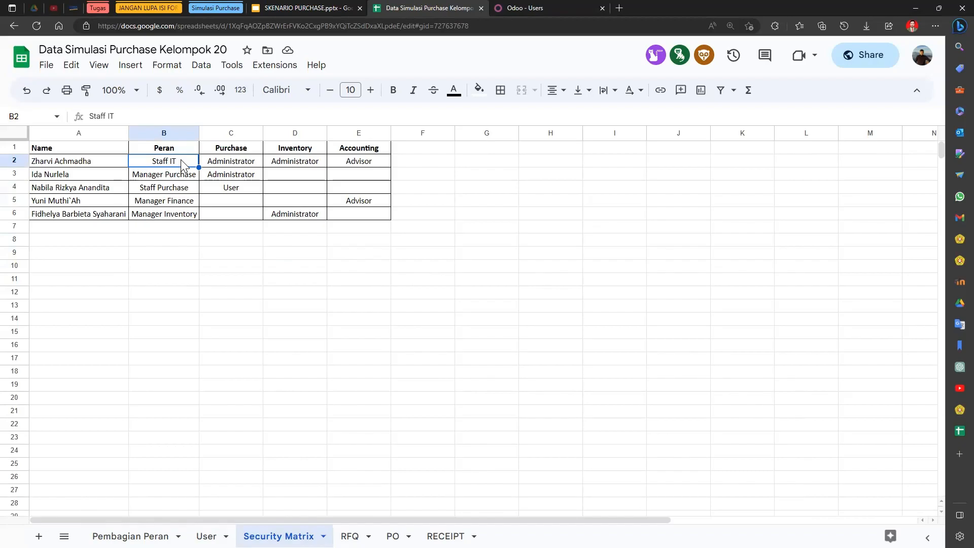
{"action": "left_click", "coordinate": [234, 165]}
{"action": "left_click", "coordinate": [290, 164]}
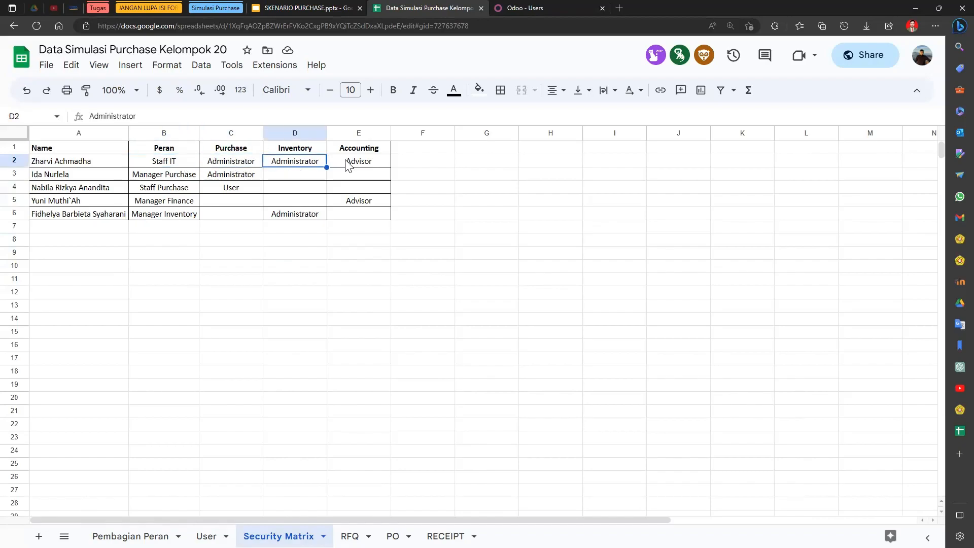
{"action": "left_click", "coordinate": [348, 163]}
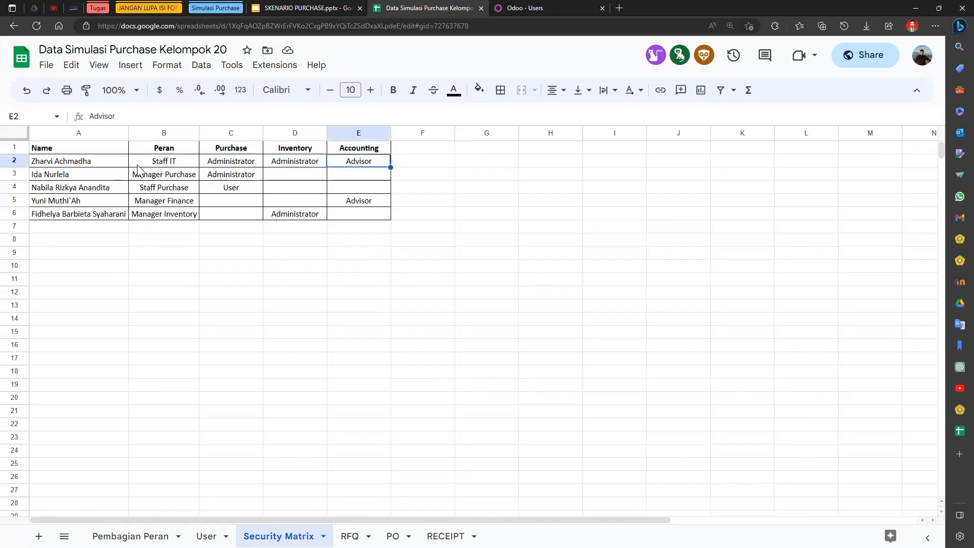
Review the access levels of the Manager Purchase, Staff Purchase, Manager Finance and Manager Inventory roles in the Security Matrix.
{"action": "left_click", "coordinate": [154, 178]}
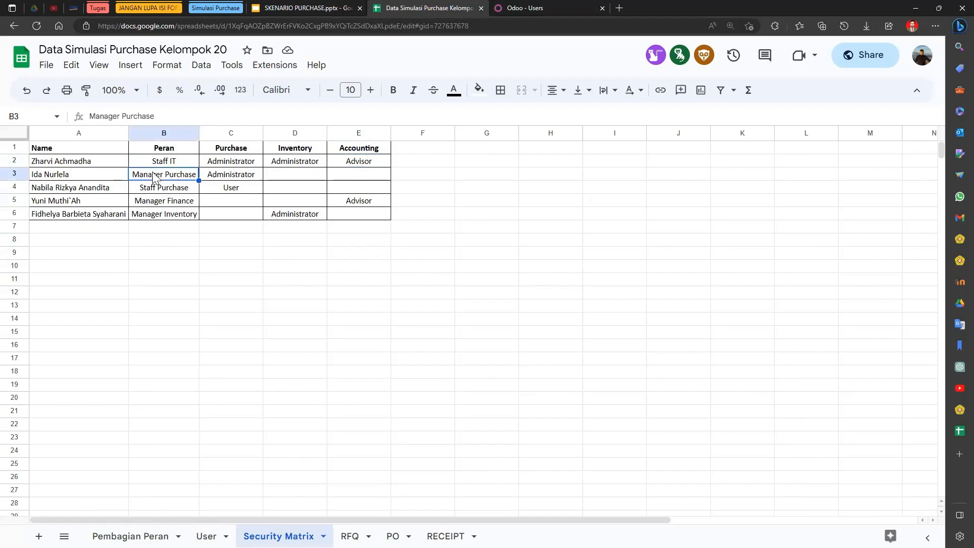
{"action": "left_click", "coordinate": [96, 180]}
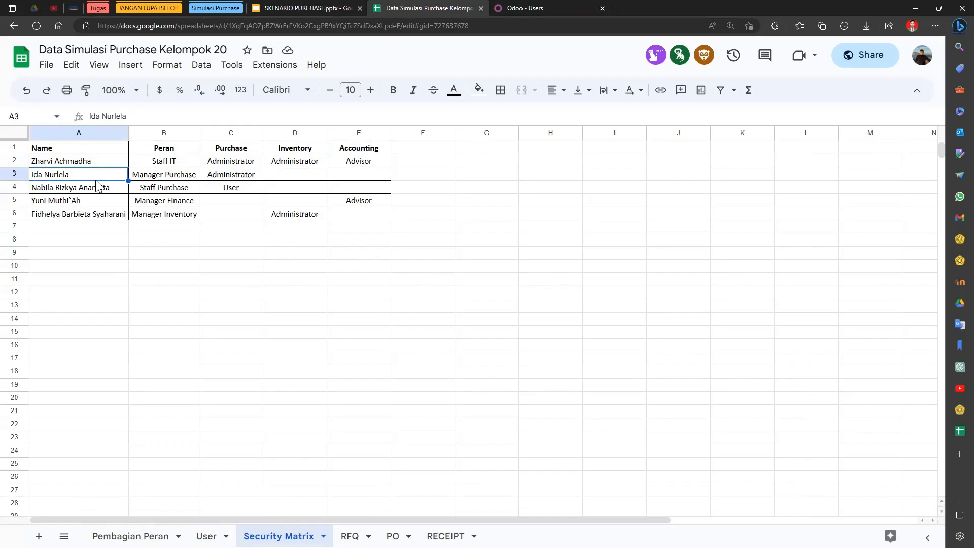
{"action": "left_click", "coordinate": [148, 180]}
{"action": "left_click", "coordinate": [228, 179]}
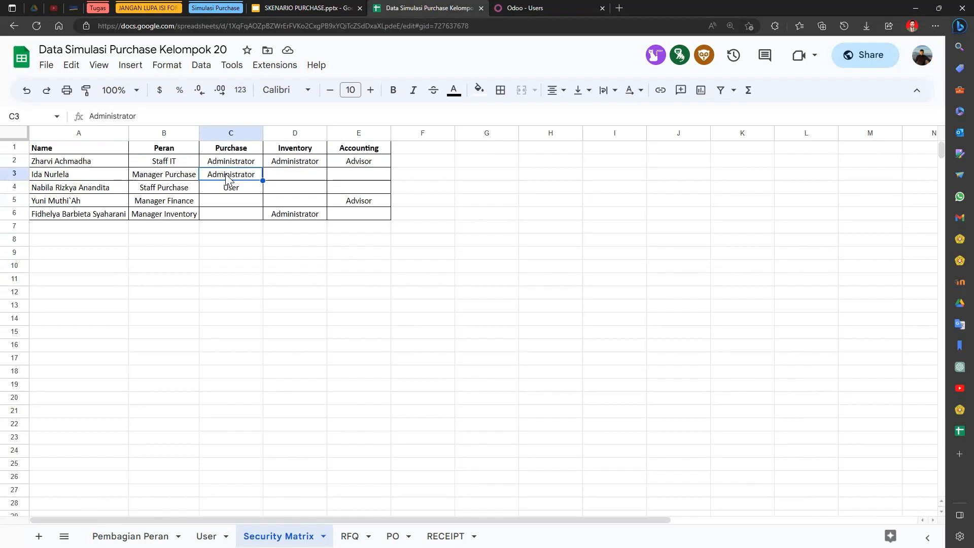
{"action": "left_click", "coordinate": [175, 191]}
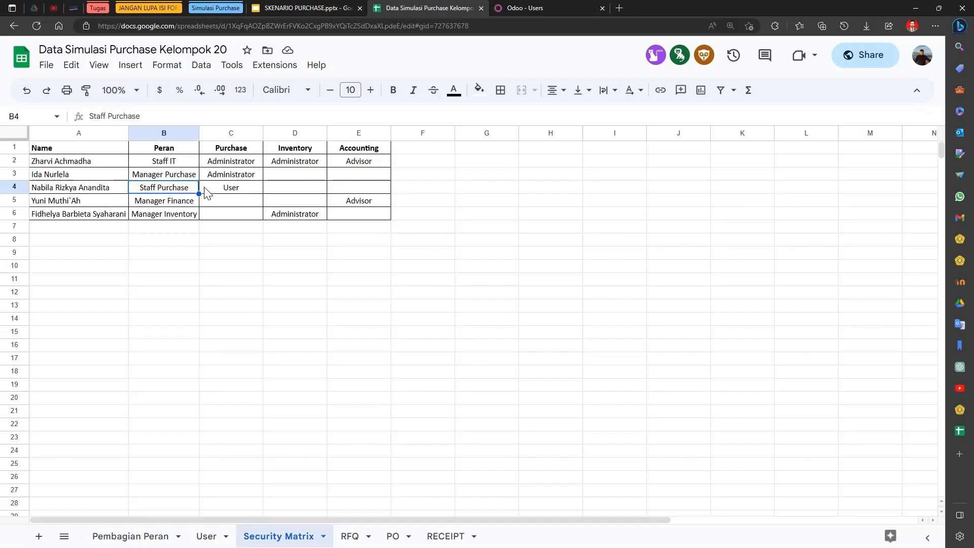
{"action": "left_click", "coordinate": [166, 204]}
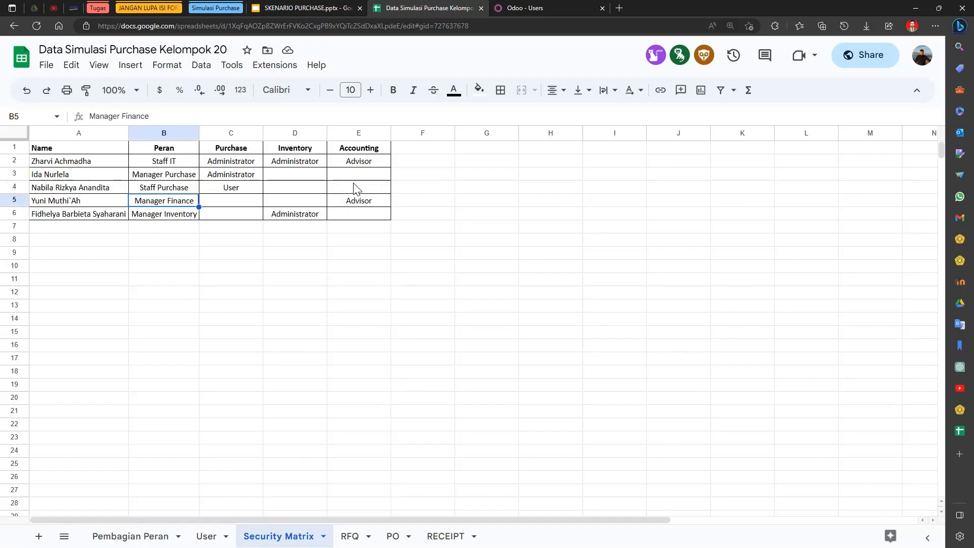
{"action": "left_click", "coordinate": [186, 217]}
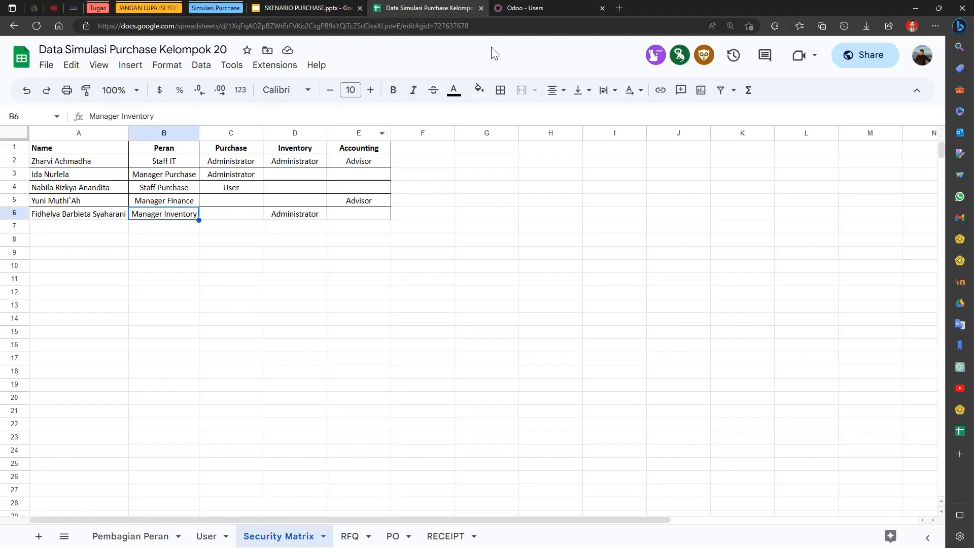
{"action": "left_click", "coordinate": [171, 163]}
{"action": "left_click", "coordinate": [544, 259]}
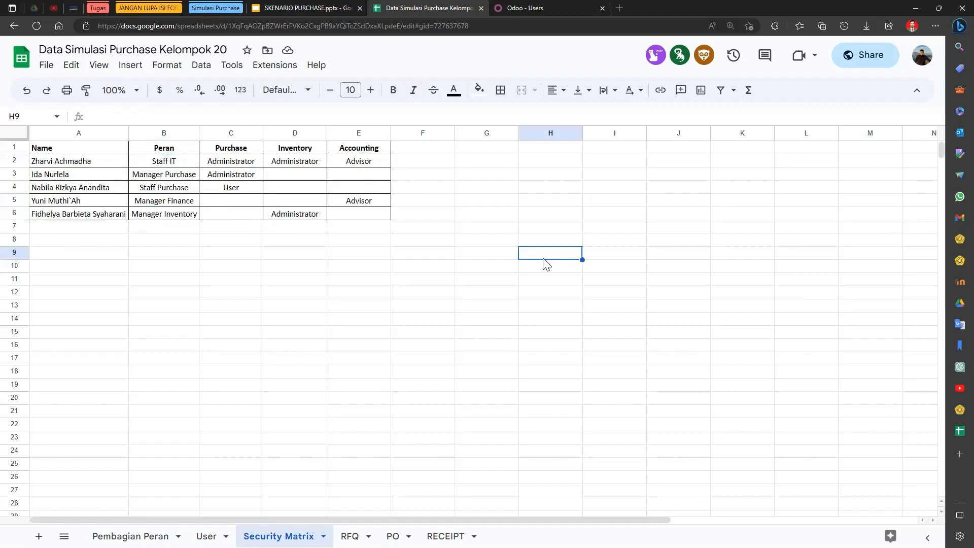
{"action": "left_click", "coordinate": [589, 176]}
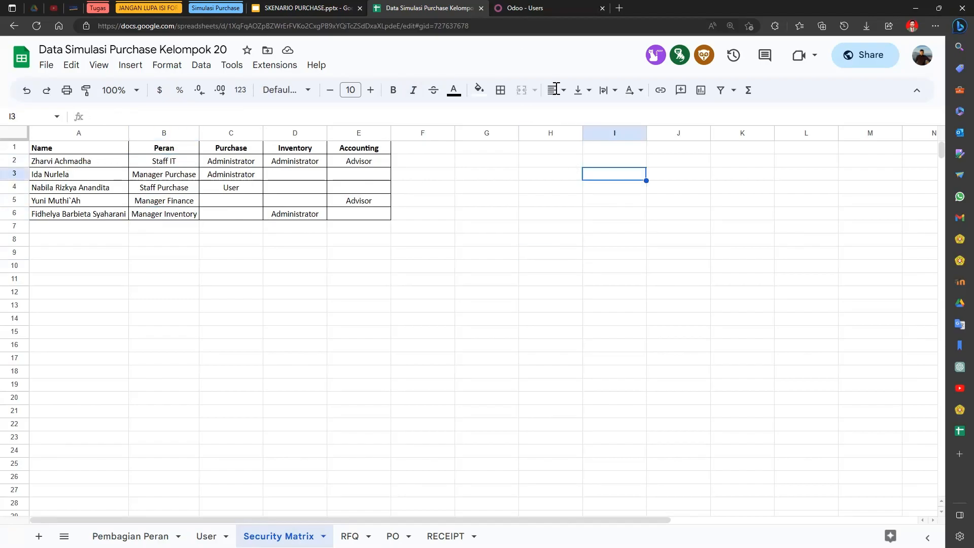
Turn on vertical tabs in the browser, and open the Staff IT user's access rights from Odoo's Users list.
{"action": "left_click", "coordinate": [12, 8]}
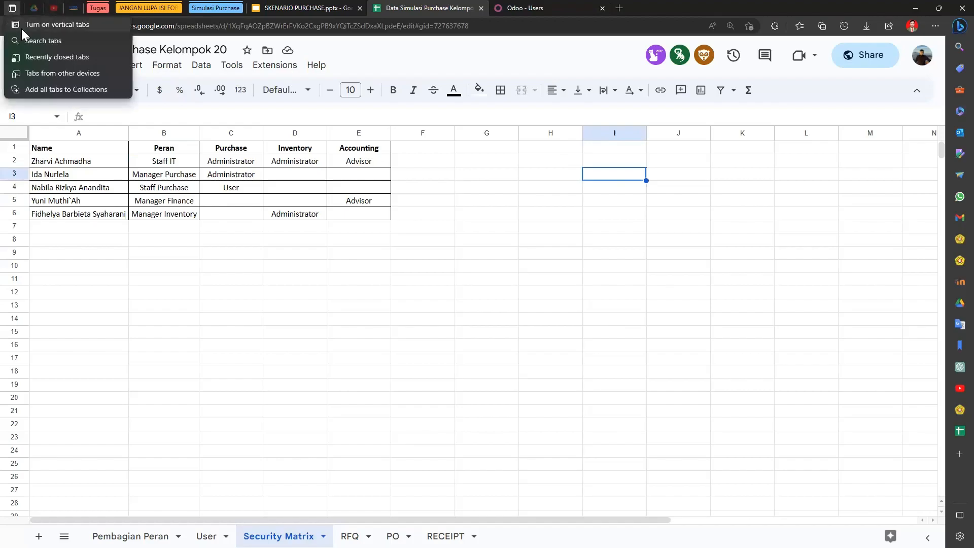
{"action": "left_click", "coordinate": [23, 27]}
{"action": "left_click", "coordinate": [12, 213]}
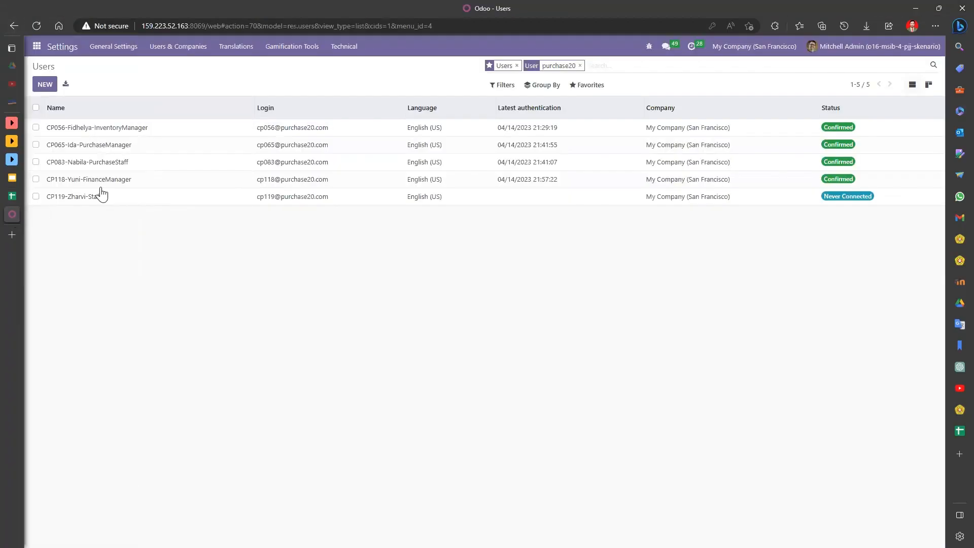
{"action": "left_click", "coordinate": [202, 199]}
{"action": "scroll", "coordinate": [326, 324], "scroll_direction": "down", "scroll_amount": 3}
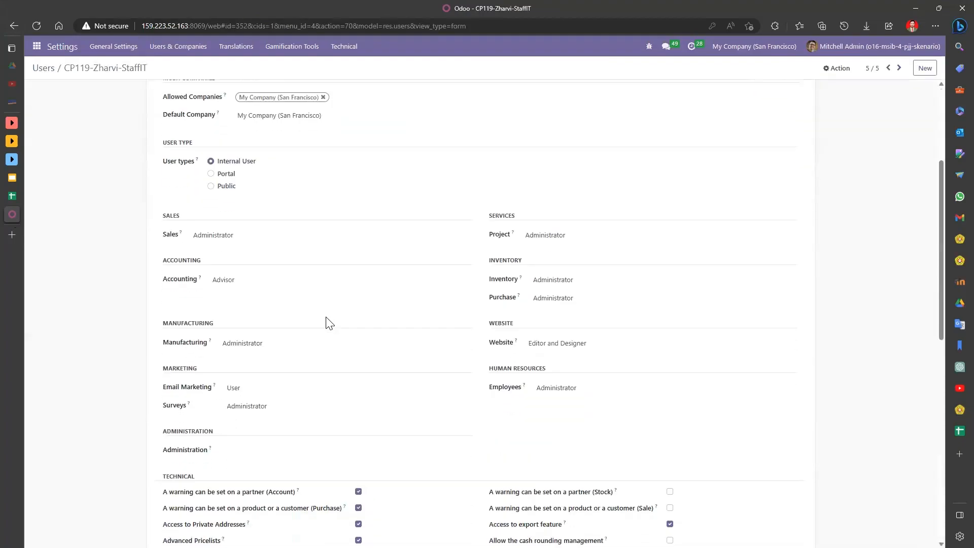
Choose Administrator for Sales, Purchase and Inventory and Advisor for Accounting on the Staff IT user, and return to the Users list.
{"action": "left_click", "coordinate": [252, 234]}
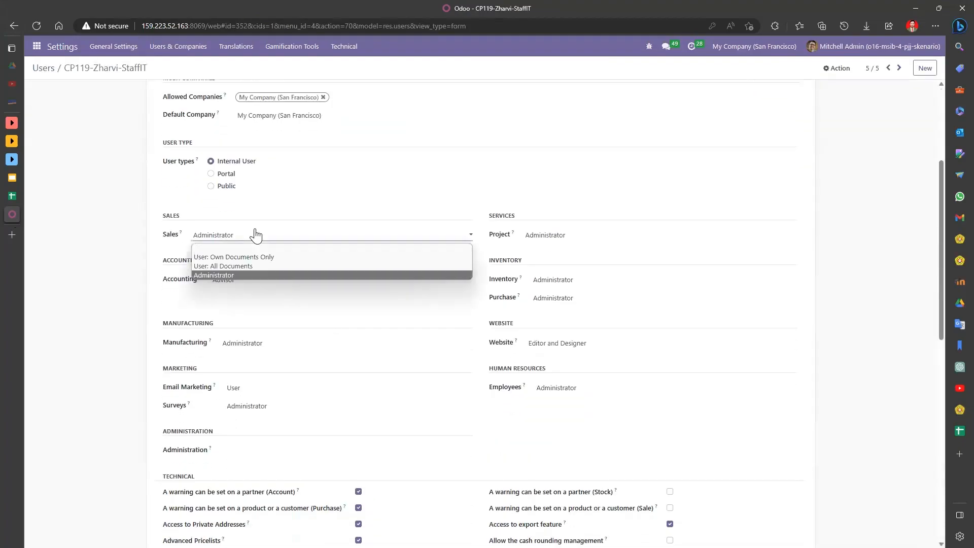
{"action": "left_click", "coordinate": [259, 276]}
{"action": "left_click", "coordinate": [258, 281]}
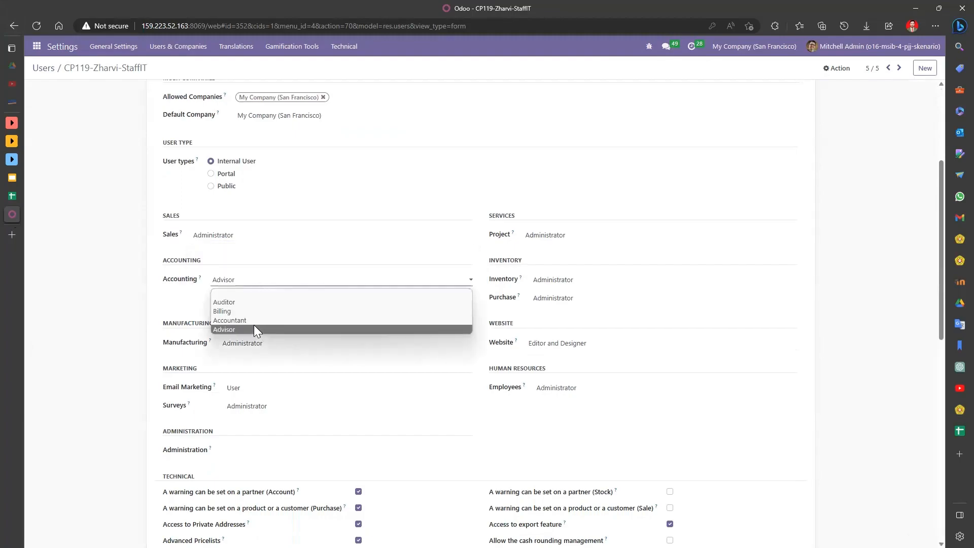
{"action": "left_click", "coordinate": [255, 330]}
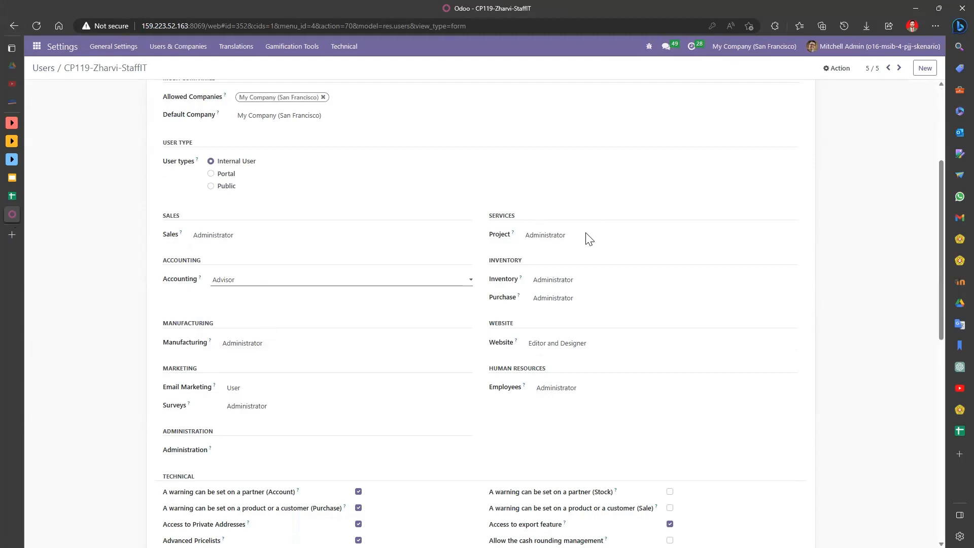
{"action": "left_click", "coordinate": [564, 298]}
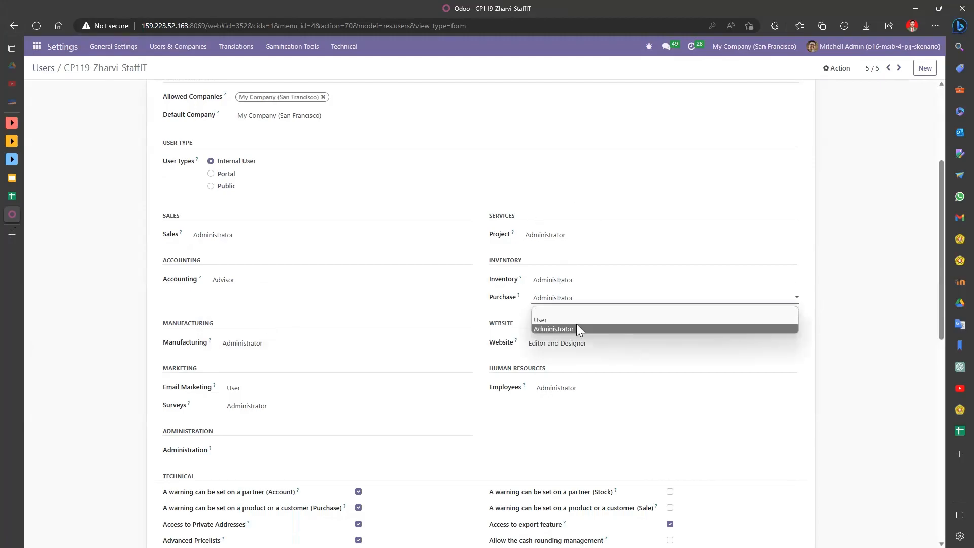
{"action": "left_click", "coordinate": [576, 328]}
{"action": "left_click", "coordinate": [569, 283]}
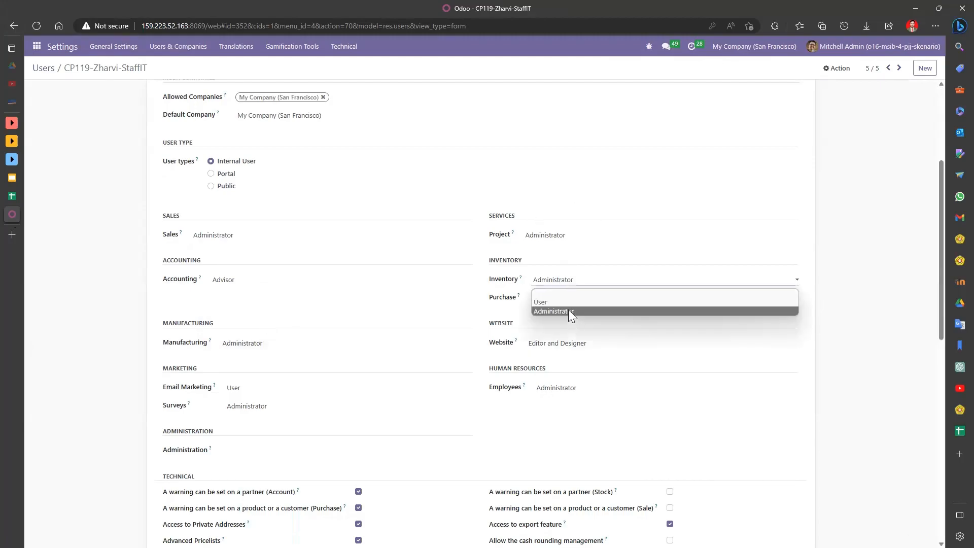
{"action": "left_click", "coordinate": [571, 312]}
{"action": "scroll", "coordinate": [344, 201], "scroll_direction": "up", "scroll_amount": 2}
{"action": "scroll", "coordinate": [344, 202], "scroll_direction": "down", "scroll_amount": 2}
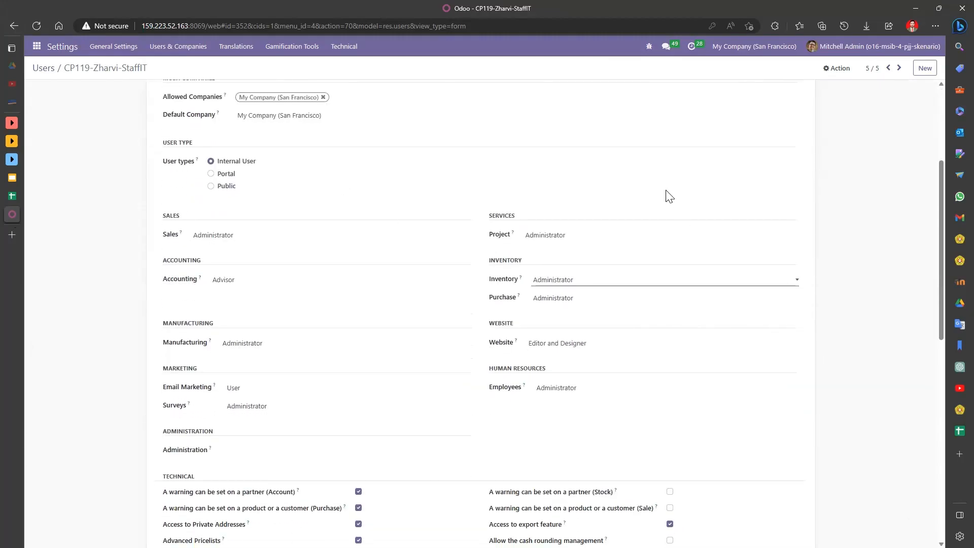
{"action": "scroll", "coordinate": [406, 317], "scroll_direction": "up", "scroll_amount": 4}
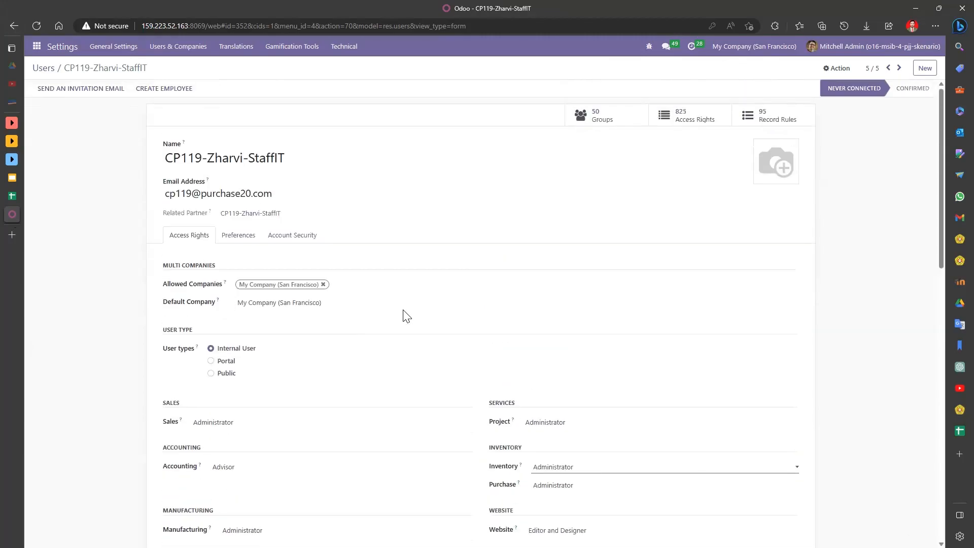
{"action": "left_click", "coordinate": [43, 68]}
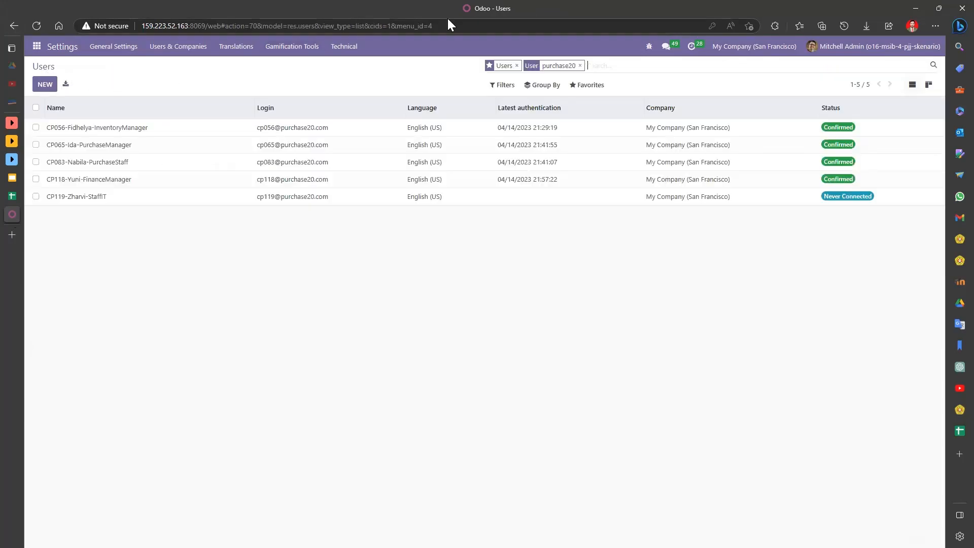
Check the Manager Purchase role's access levels in the Security Matrix sheet, and go back to Odoo's Users list.
{"action": "left_click", "coordinate": [12, 196]}
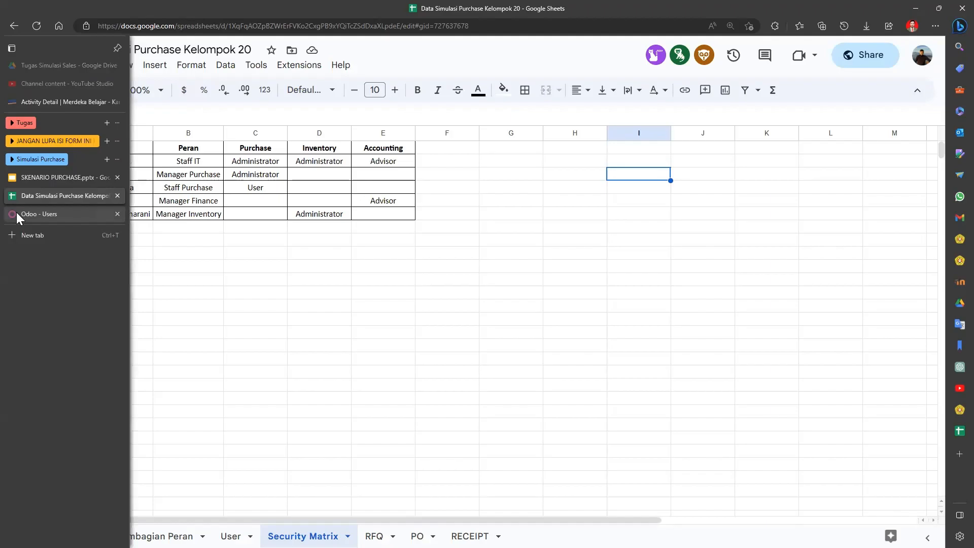
{"action": "left_click", "coordinate": [16, 213]}
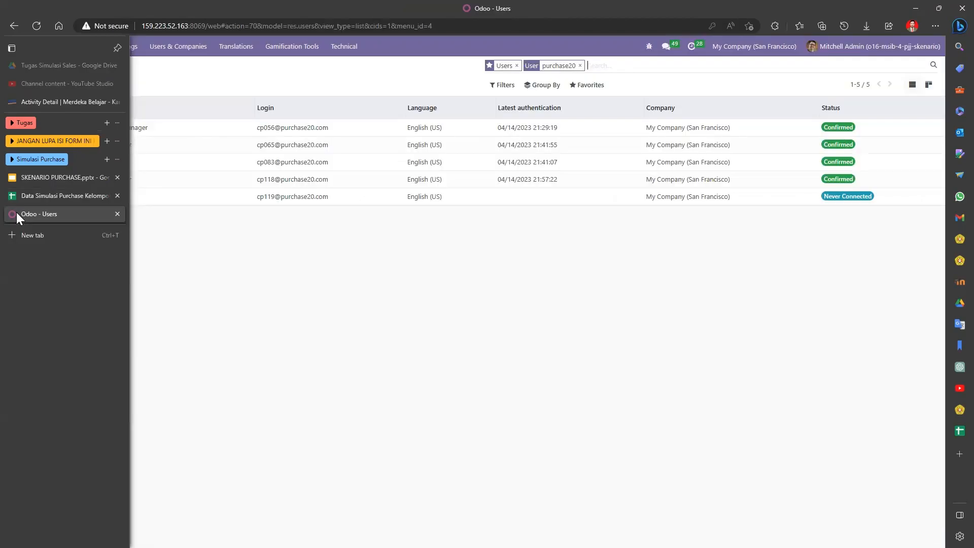
{"action": "left_click", "coordinate": [57, 197]}
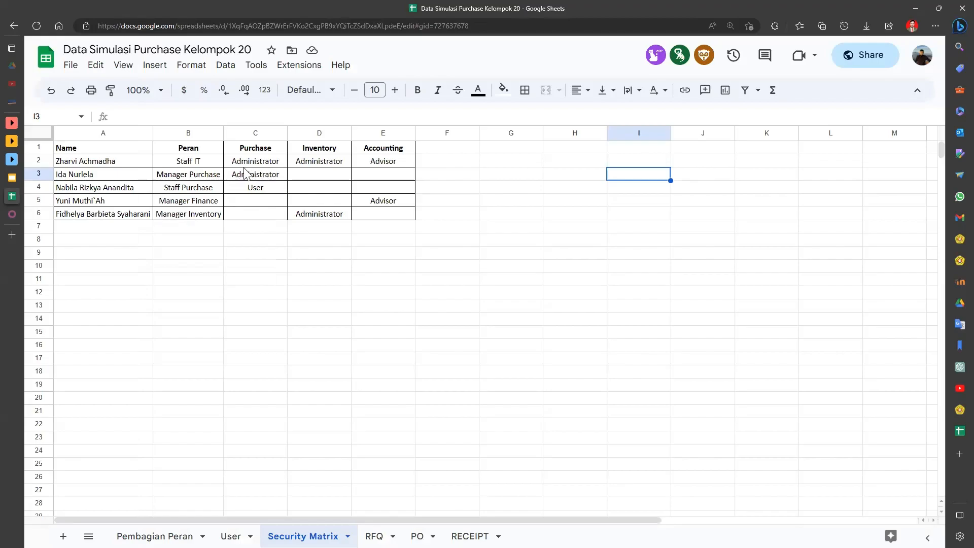
{"action": "left_click", "coordinate": [11, 215]}
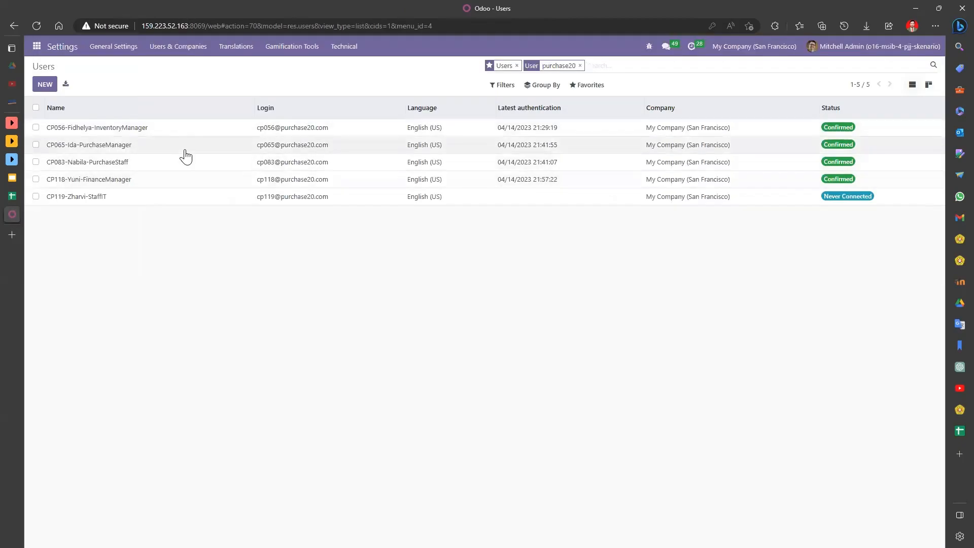
Open the Purchase Manager user from the Users list and clear its Sales, Accounting and Manufacturing access levels.
{"action": "left_click", "coordinate": [160, 144]}
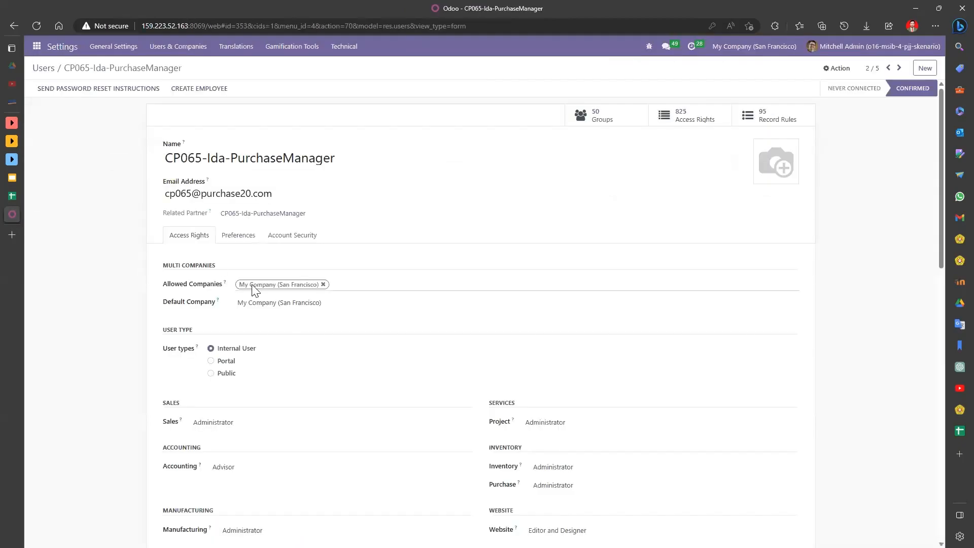
{"action": "scroll", "coordinate": [259, 303], "scroll_direction": "down", "scroll_amount": 4}
{"action": "left_click", "coordinate": [248, 236]}
{"action": "left_click", "coordinate": [253, 248]}
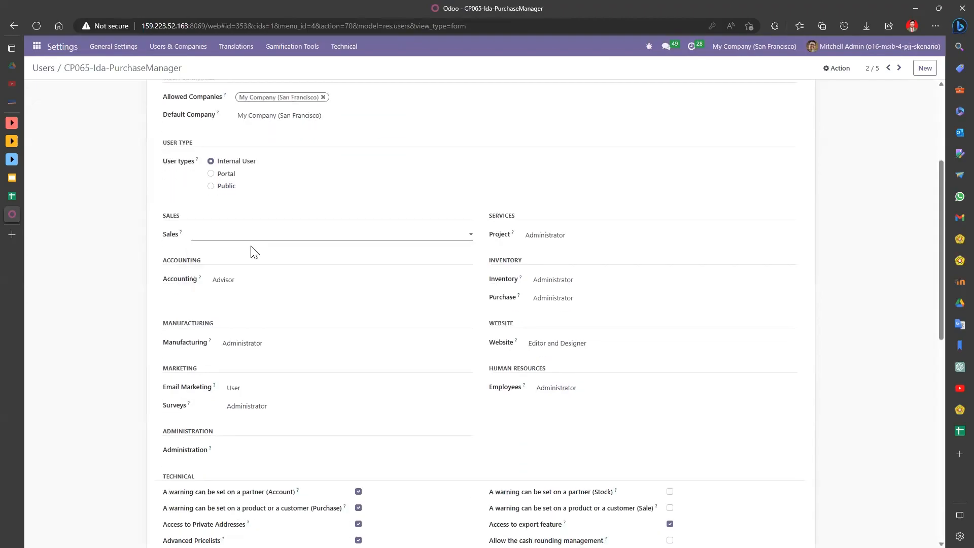
{"action": "left_click", "coordinate": [265, 287]}
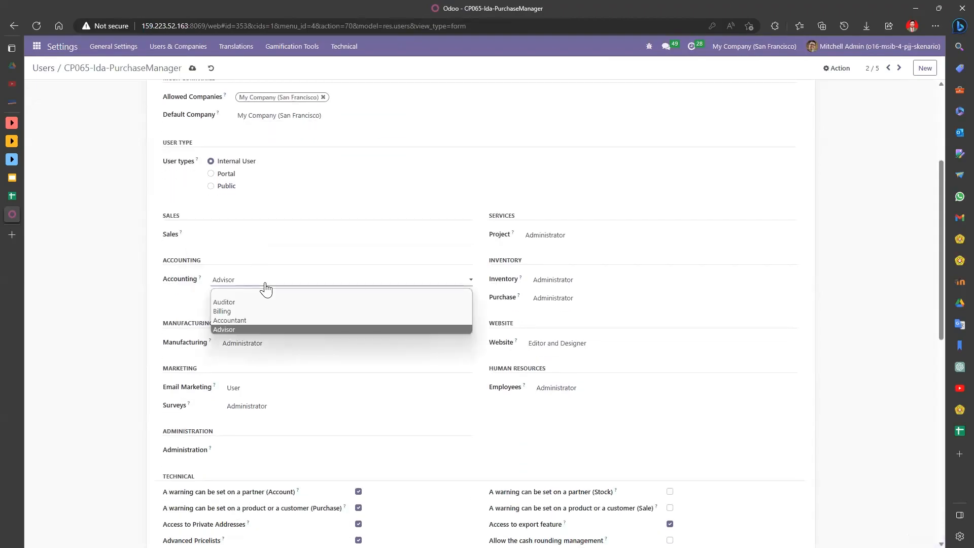
{"action": "left_click", "coordinate": [270, 295]}
{"action": "left_click", "coordinate": [275, 344]}
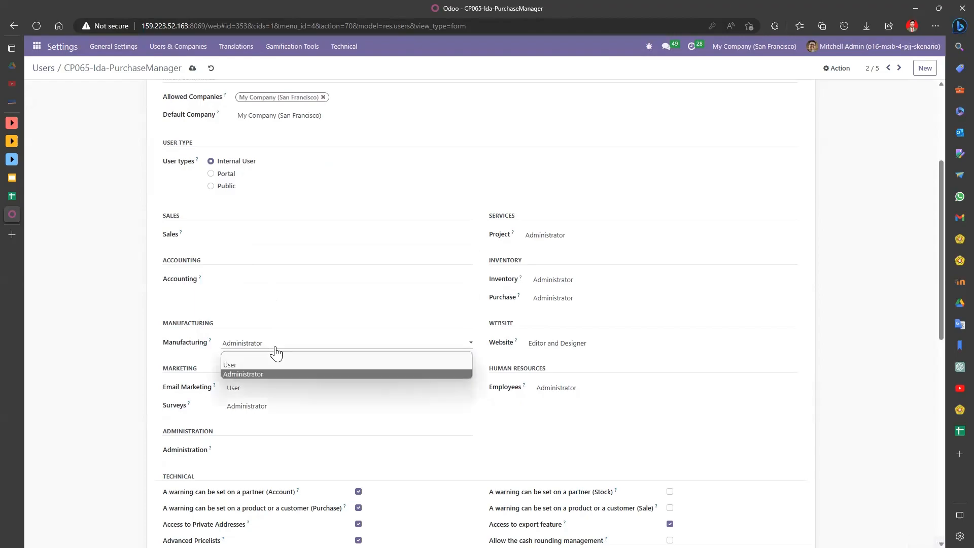
{"action": "left_click", "coordinate": [282, 356]}
Clear the Email Marketing and Surveys access levels on the Purchase Manager user.
{"action": "left_click", "coordinate": [290, 392]}
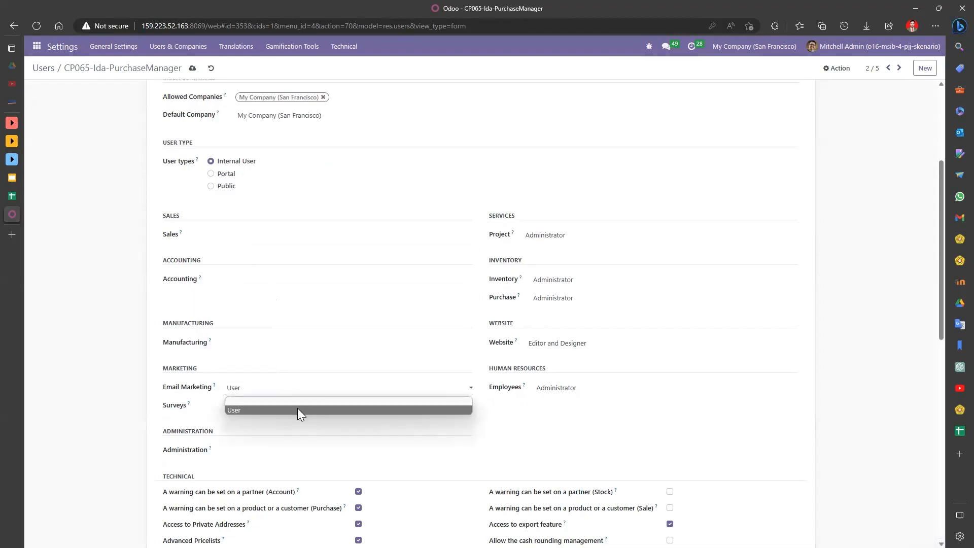
{"action": "left_click", "coordinate": [297, 401]}
{"action": "left_click", "coordinate": [296, 405]}
{"action": "left_click", "coordinate": [300, 417]}
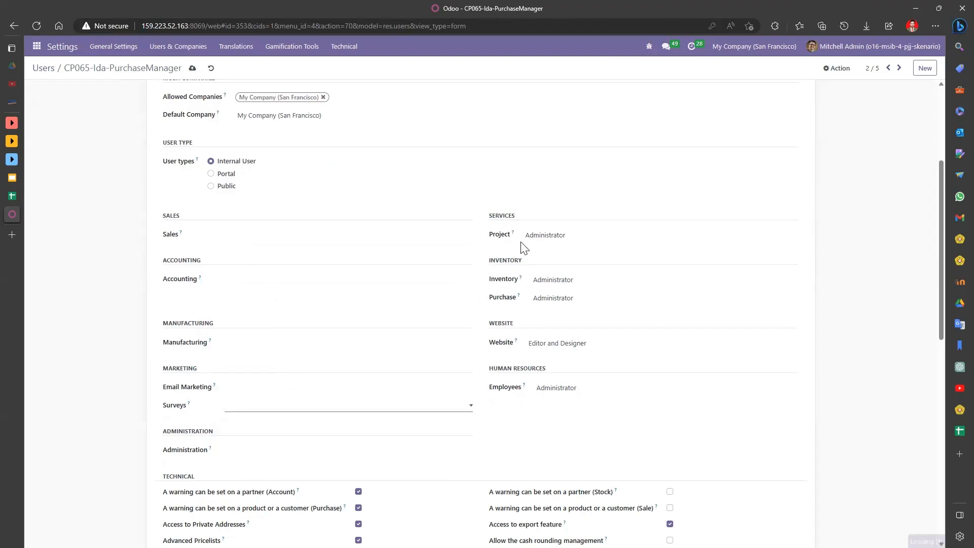
Clear the Project and Inventory access levels on the Purchase Manager user, and choose Administrator for Purchase.
{"action": "left_click", "coordinate": [532, 237]}
{"action": "left_click", "coordinate": [548, 250]}
{"action": "left_click", "coordinate": [566, 284]}
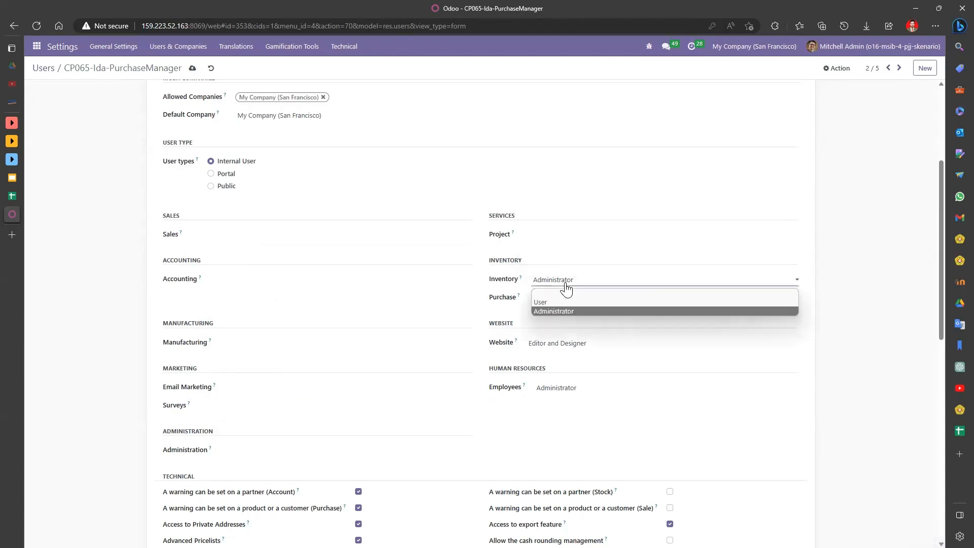
{"action": "left_click", "coordinate": [569, 294]}
{"action": "left_click", "coordinate": [568, 299]}
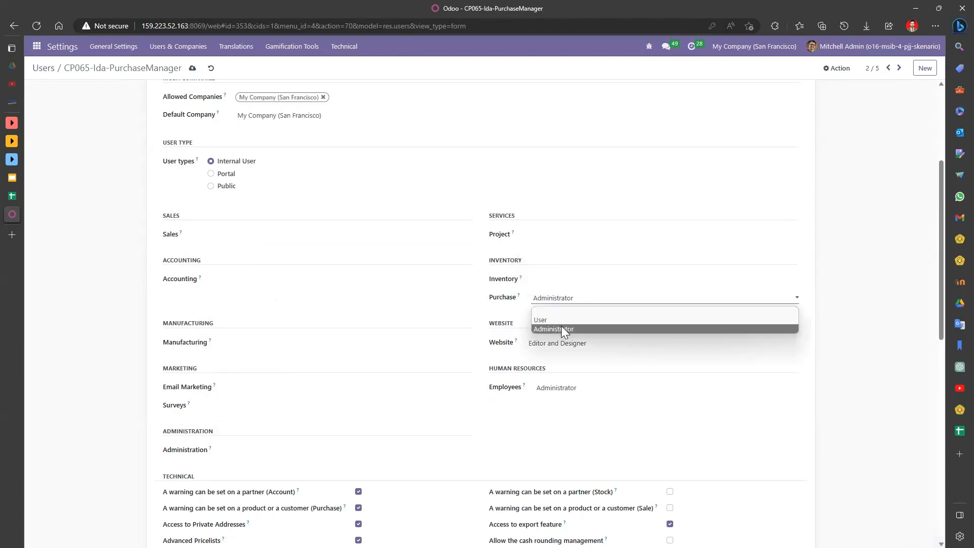
{"action": "left_click", "coordinate": [563, 330]}
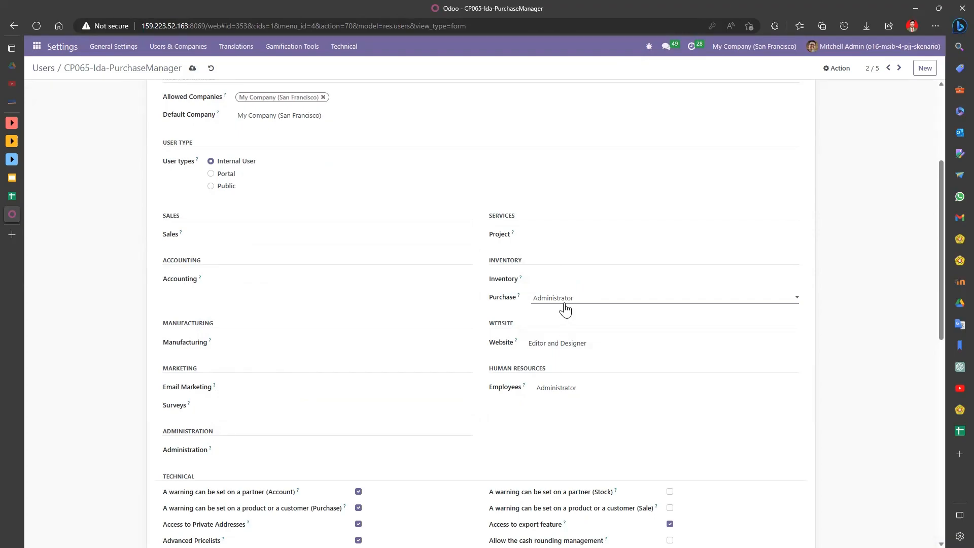
Clear the Website and Employees access levels on the Purchase Manager user.
{"action": "left_click", "coordinate": [580, 344]}
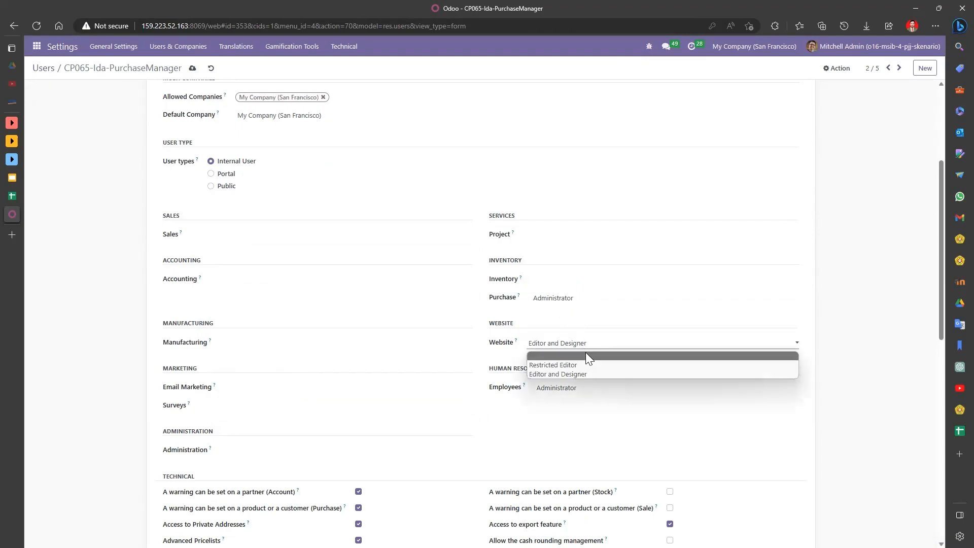
{"action": "left_click", "coordinate": [585, 352]}
{"action": "left_click", "coordinate": [573, 389]}
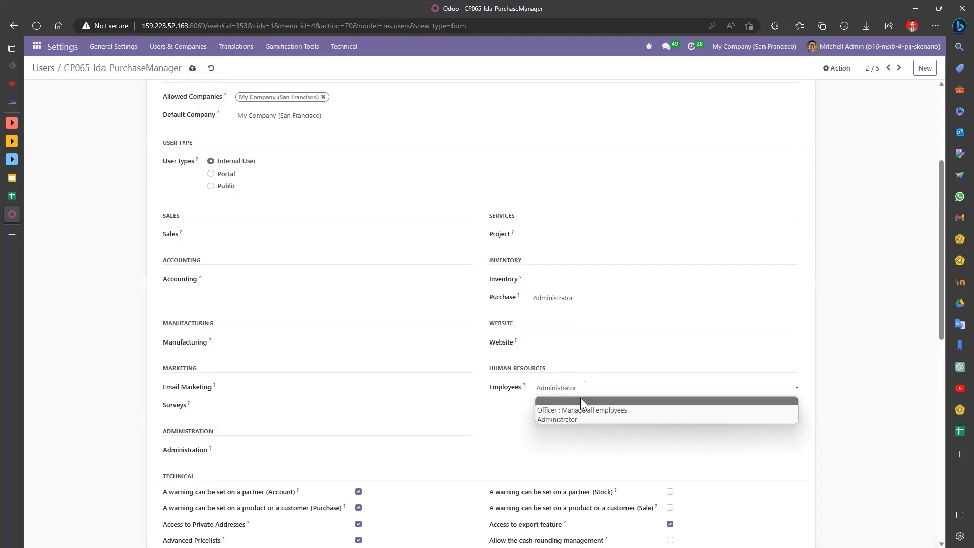
{"action": "left_click", "coordinate": [581, 398]}
Save the Purchase Manager user's access rights and return to the Users list.
{"action": "scroll", "coordinate": [485, 179], "scroll_direction": "up", "scroll_amount": 3}
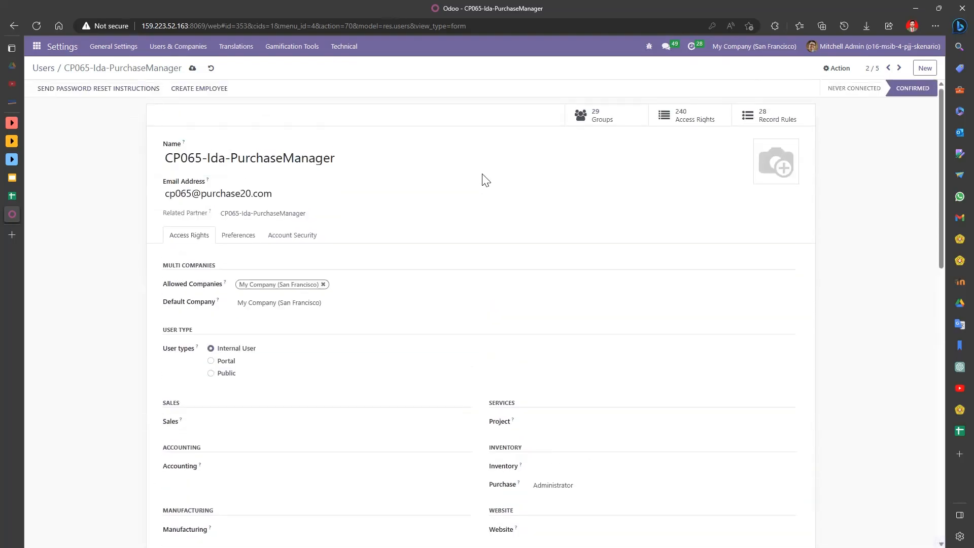
{"action": "scroll", "coordinate": [483, 179], "scroll_direction": "down", "scroll_amount": 9}
{"action": "scroll", "coordinate": [483, 179], "scroll_direction": "up", "scroll_amount": 10}
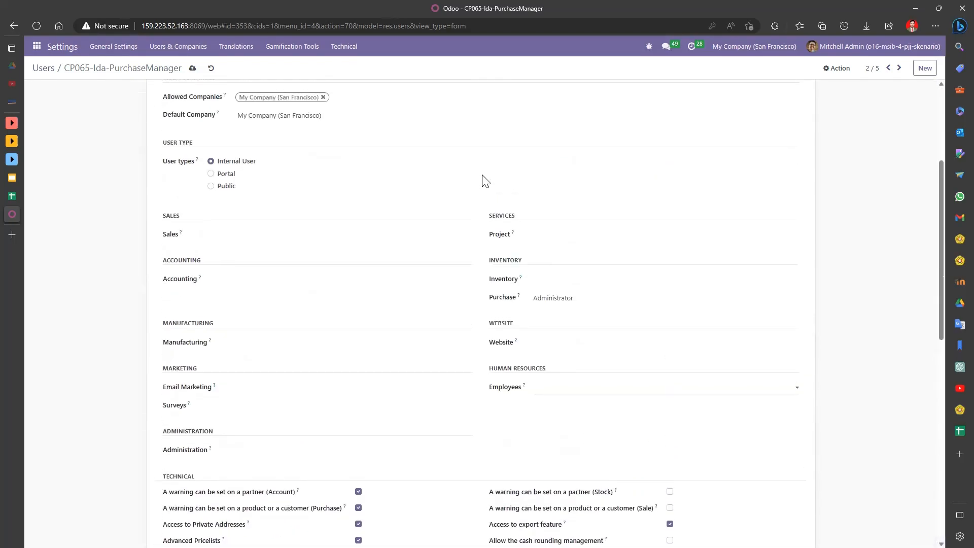
{"action": "left_click", "coordinate": [193, 68]}
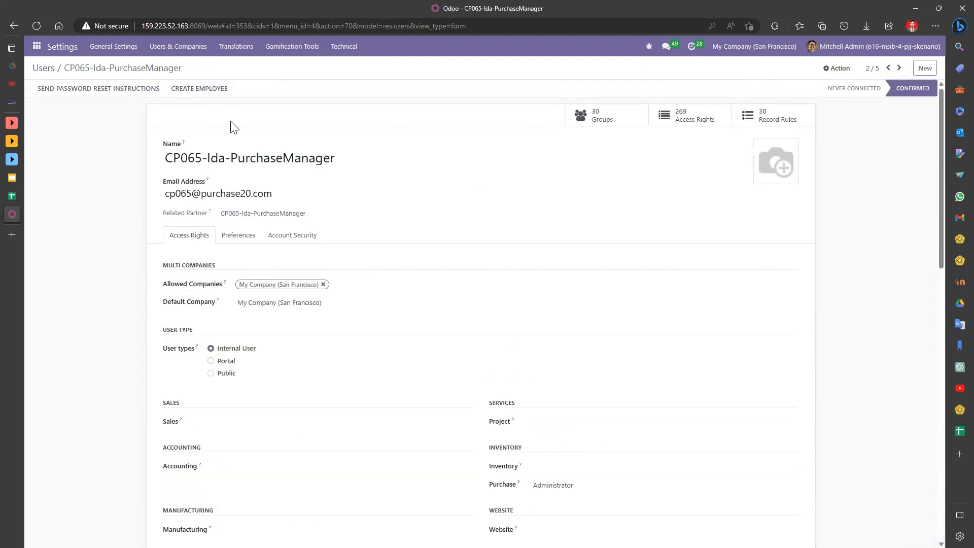
{"action": "left_click", "coordinate": [44, 70]}
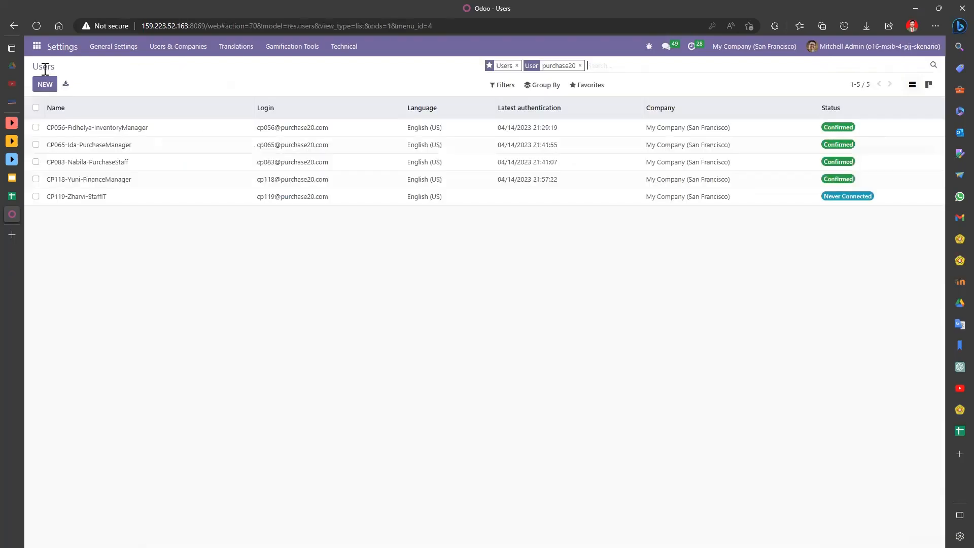
Check the Staff Purchase role's access levels in the Security Matrix sheet, and go back to Odoo's Users list.
{"action": "left_click", "coordinate": [11, 196]}
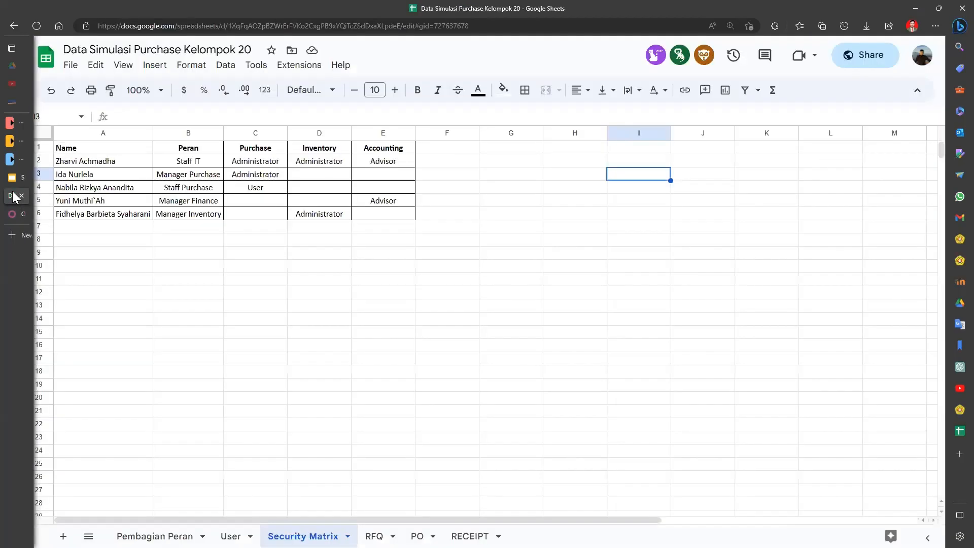
{"action": "left_click", "coordinate": [215, 193]}
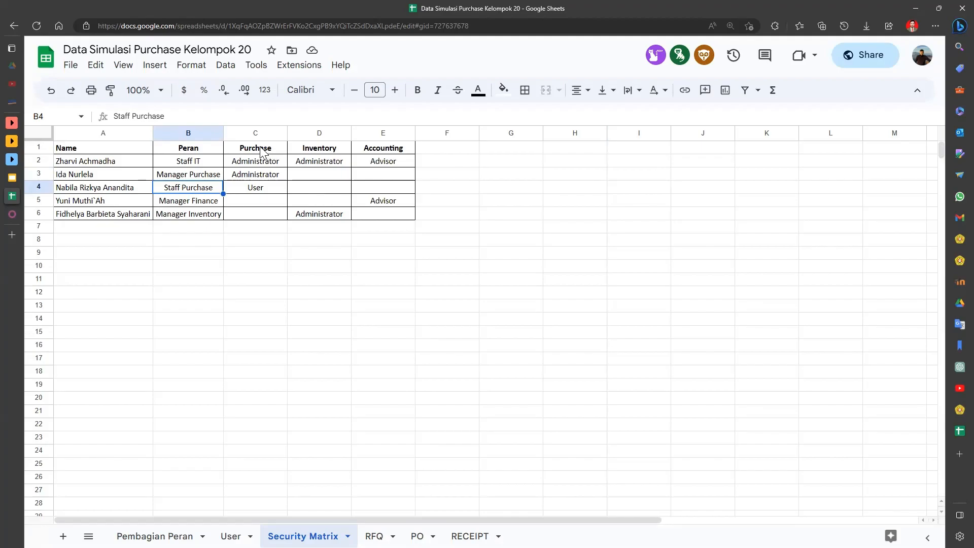
{"action": "left_click", "coordinate": [10, 210]}
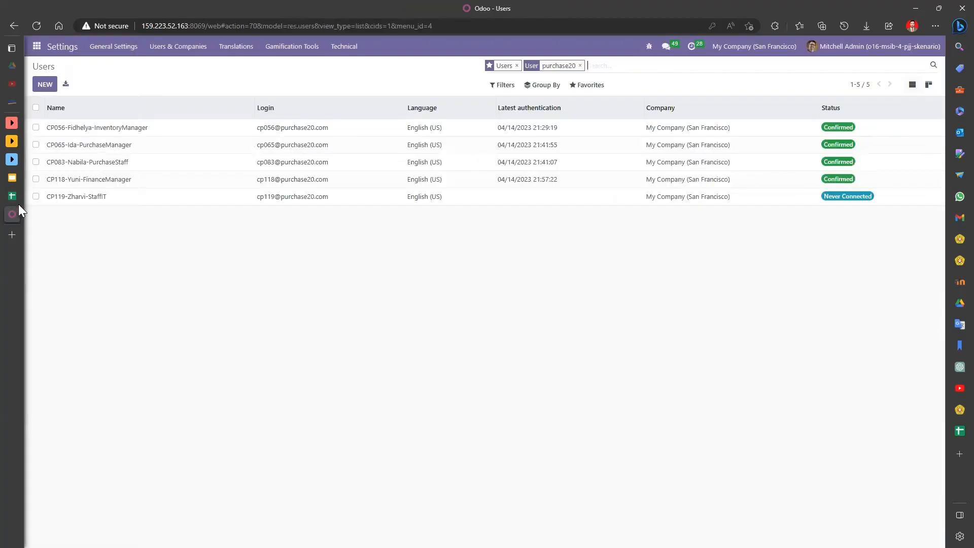
Open the Purchase Staff user from the Users list and clear its Sales, Accounting and Manufacturing access levels.
{"action": "left_click", "coordinate": [124, 162]}
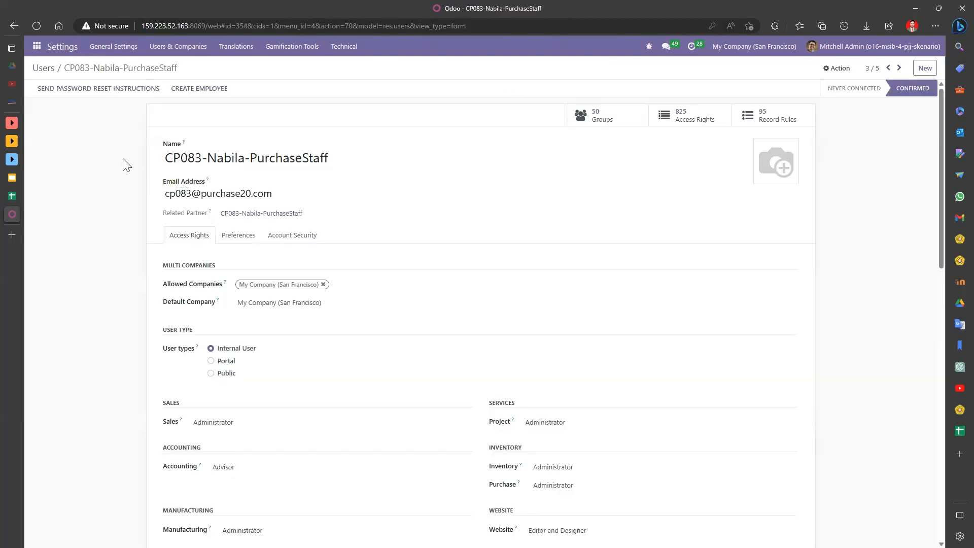
{"action": "scroll", "coordinate": [217, 282], "scroll_direction": "down", "scroll_amount": 4}
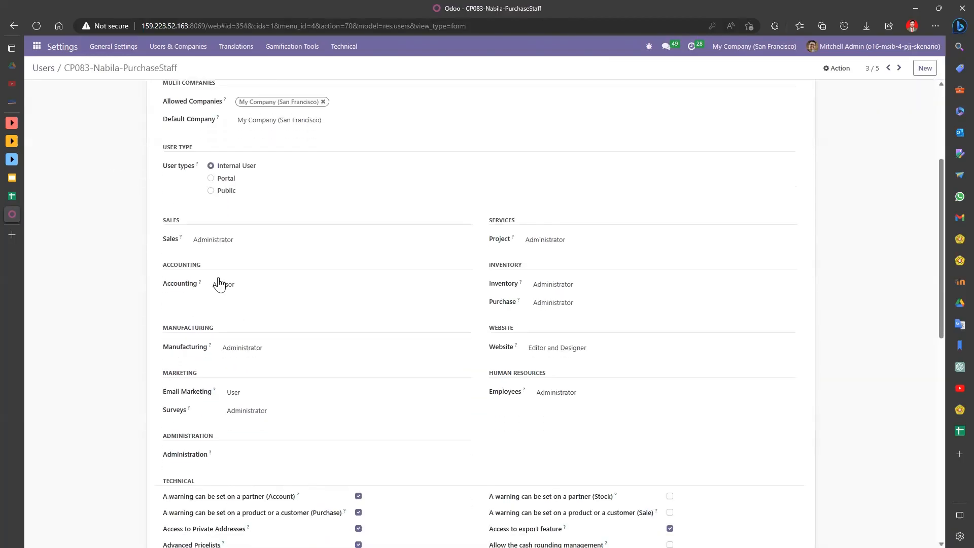
{"action": "left_click", "coordinate": [229, 235]}
{"action": "left_click", "coordinate": [240, 250]}
{"action": "left_click", "coordinate": [255, 280]}
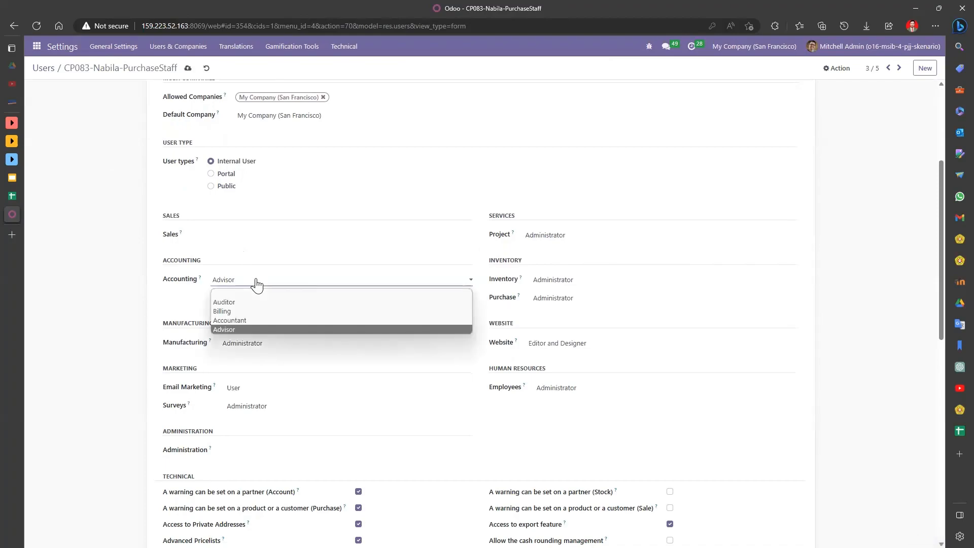
{"action": "left_click", "coordinate": [269, 298]}
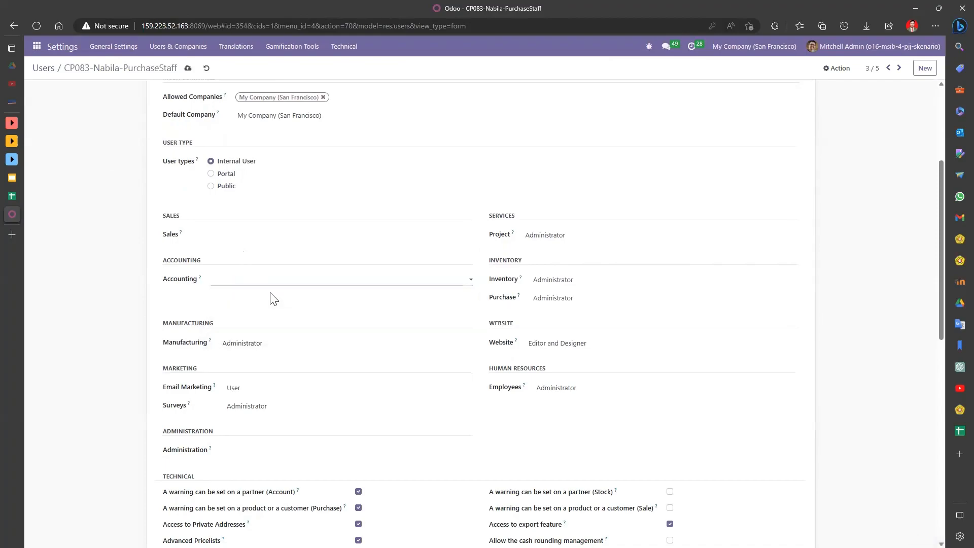
{"action": "left_click", "coordinate": [273, 344]}
{"action": "left_click", "coordinate": [281, 355]}
Clear the Email Marketing and Surveys access levels on the Purchase Staff user.
{"action": "left_click", "coordinate": [289, 391]}
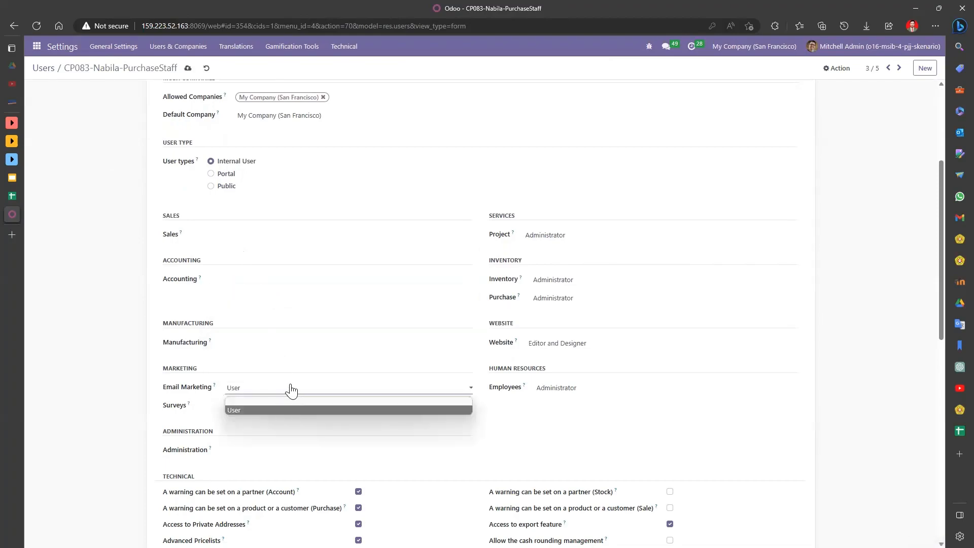
{"action": "left_click", "coordinate": [299, 405]}
{"action": "left_click", "coordinate": [293, 391]}
{"action": "left_click", "coordinate": [297, 401]}
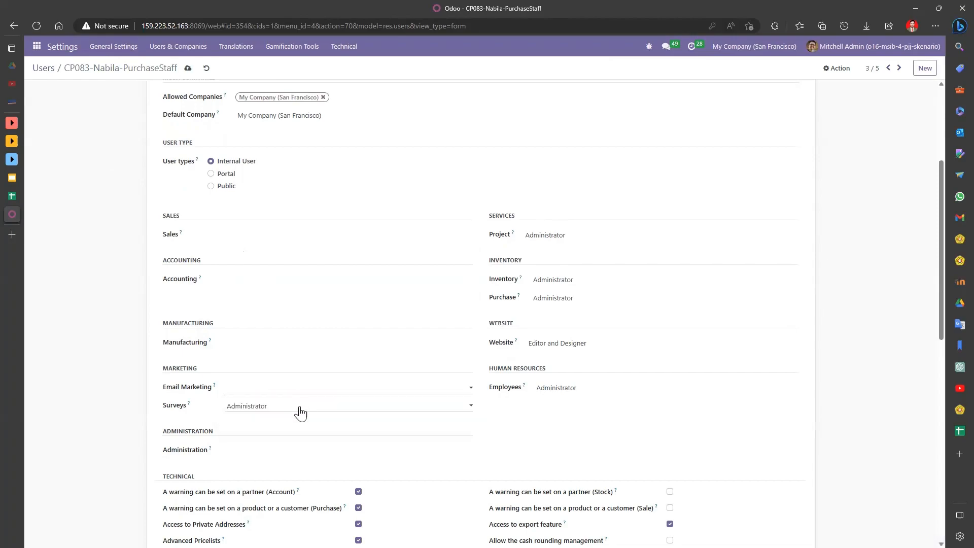
{"action": "left_click", "coordinate": [298, 409]}
{"action": "left_click", "coordinate": [309, 422]}
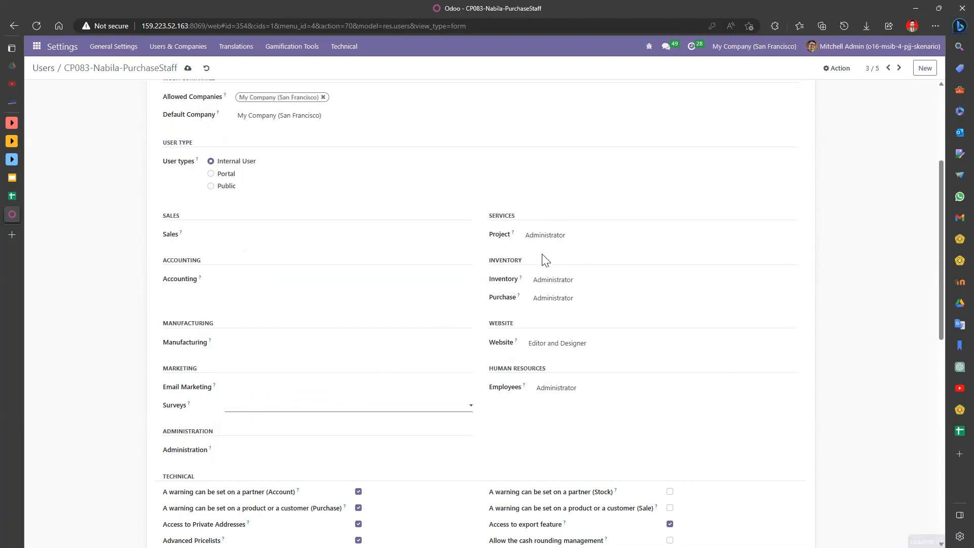
Clear the Project and Inventory access levels on the Purchase Staff user, and set Purchase to User.
{"action": "left_click", "coordinate": [552, 237]}
{"action": "left_click", "coordinate": [558, 249]}
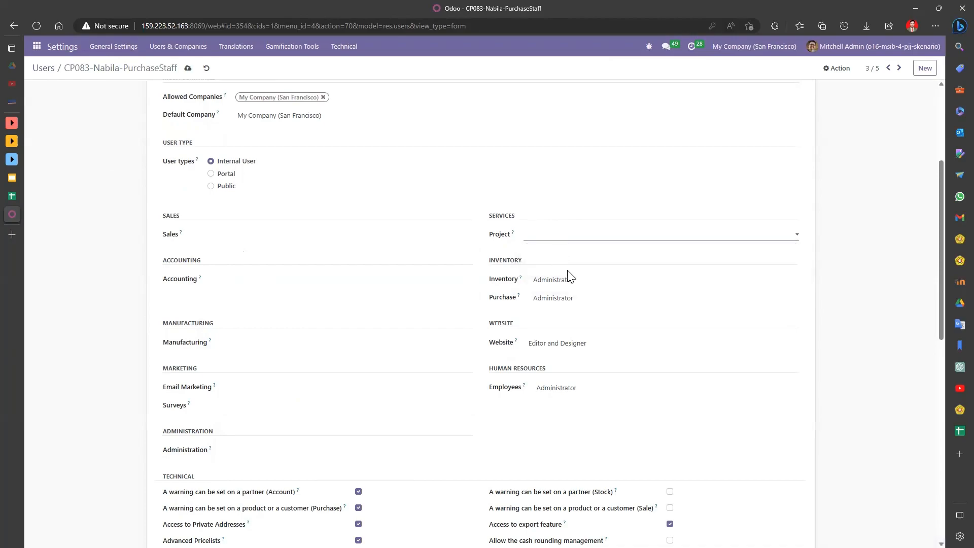
{"action": "left_click", "coordinate": [571, 280]}
{"action": "left_click", "coordinate": [579, 292]}
{"action": "left_click", "coordinate": [569, 297]}
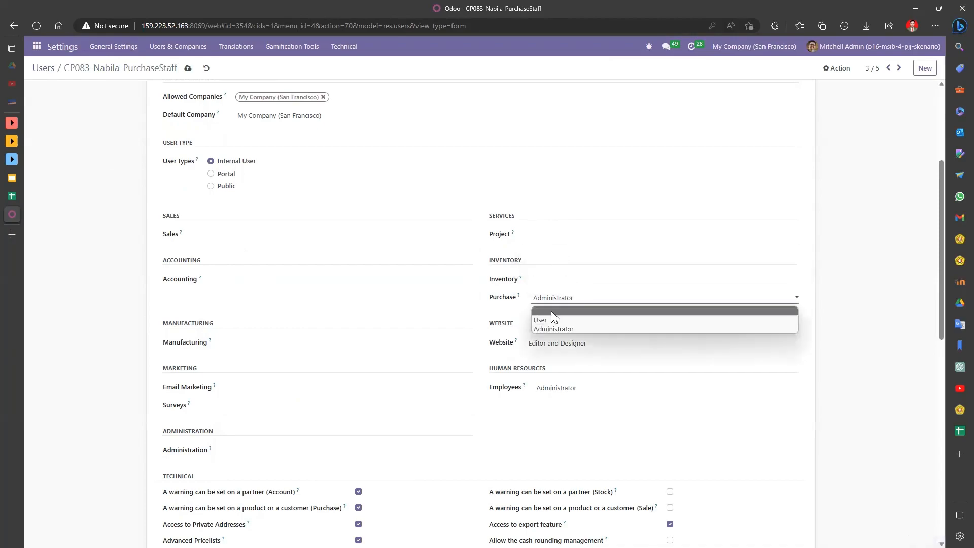
{"action": "left_click", "coordinate": [555, 318]}
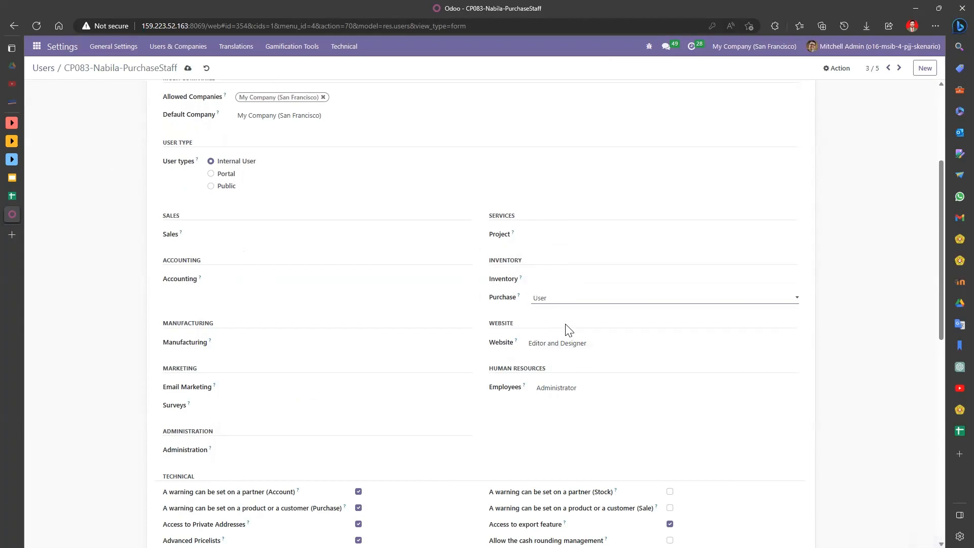
Clear the Website and Employees access levels on the Purchase Staff user.
{"action": "left_click", "coordinate": [568, 343]}
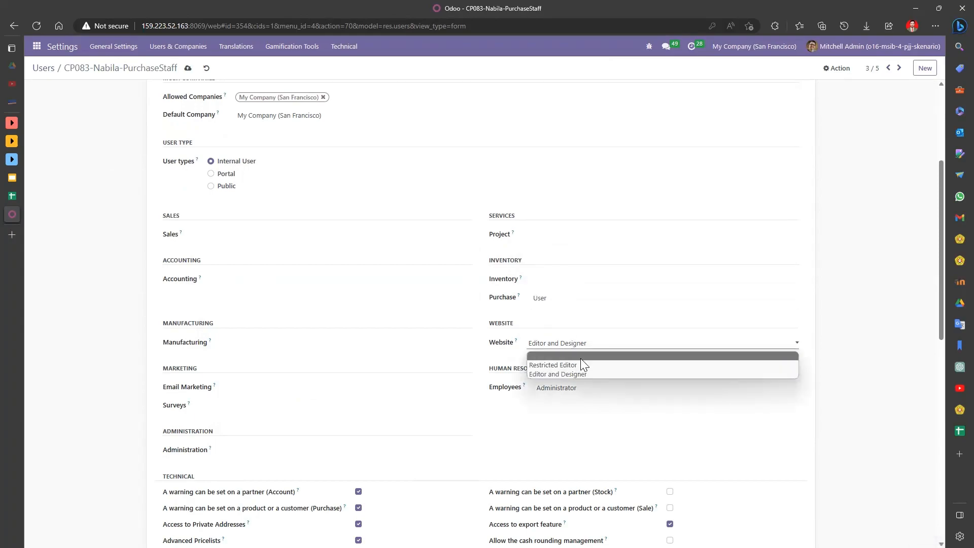
{"action": "left_click", "coordinate": [578, 356]}
{"action": "left_click", "coordinate": [582, 389]}
{"action": "left_click", "coordinate": [583, 401]}
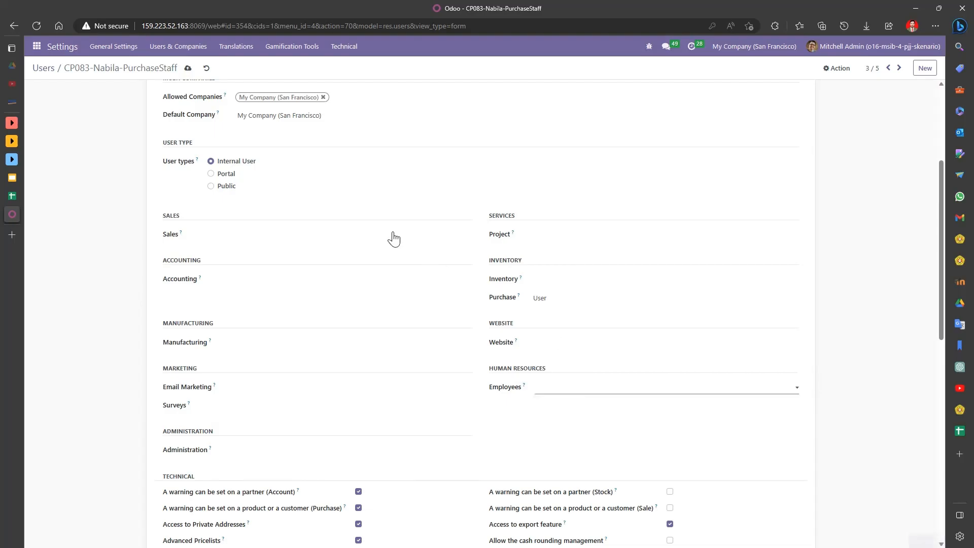
Save the Purchase Staff user's access rights and return to the Users list.
{"action": "scroll", "coordinate": [394, 239], "scroll_direction": "up", "scroll_amount": 4}
{"action": "left_click", "coordinate": [188, 69]}
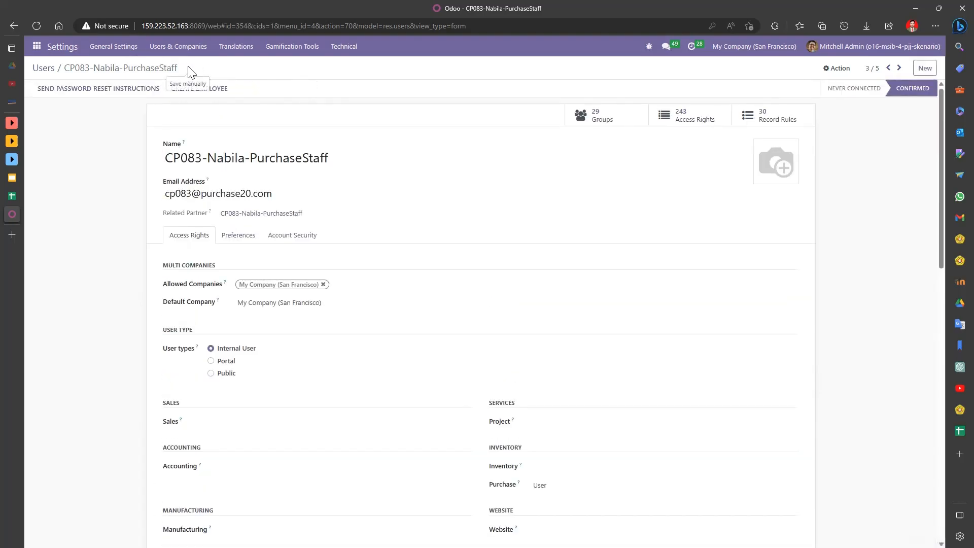
{"action": "left_click", "coordinate": [43, 68]}
Check the Manager Finance role's access levels in the Security Matrix sheet, and open the Finance Manager user in Odoo.
{"action": "left_click", "coordinate": [13, 196]}
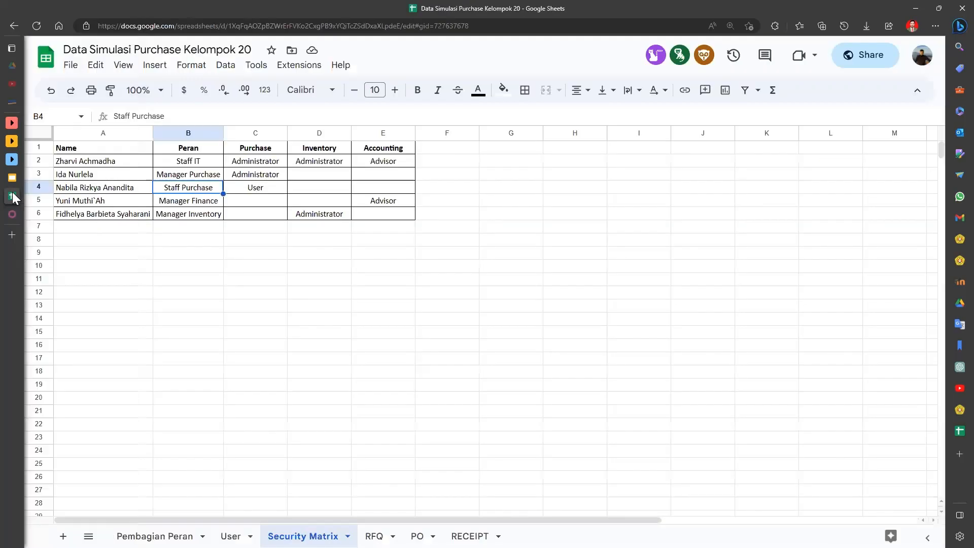
{"action": "left_click", "coordinate": [190, 203]}
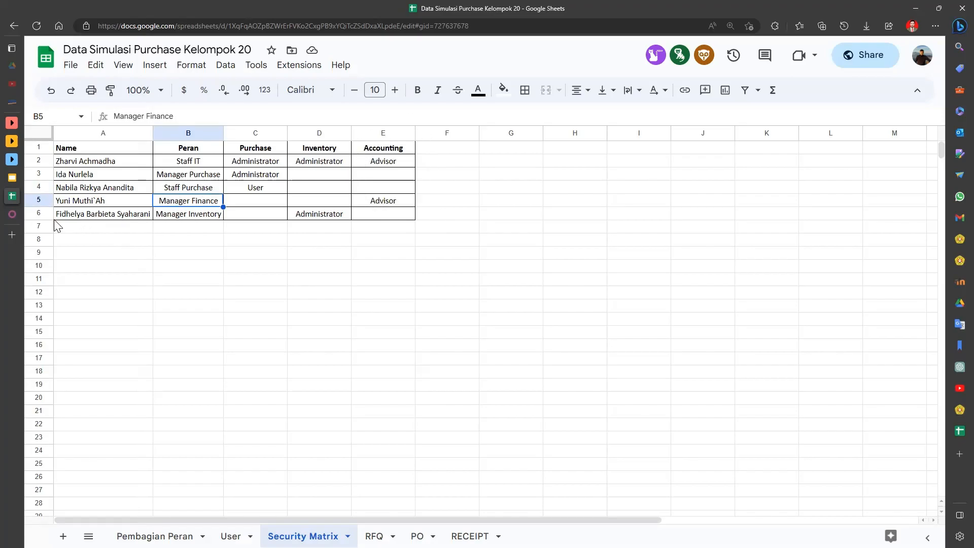
{"action": "left_click", "coordinate": [17, 210]}
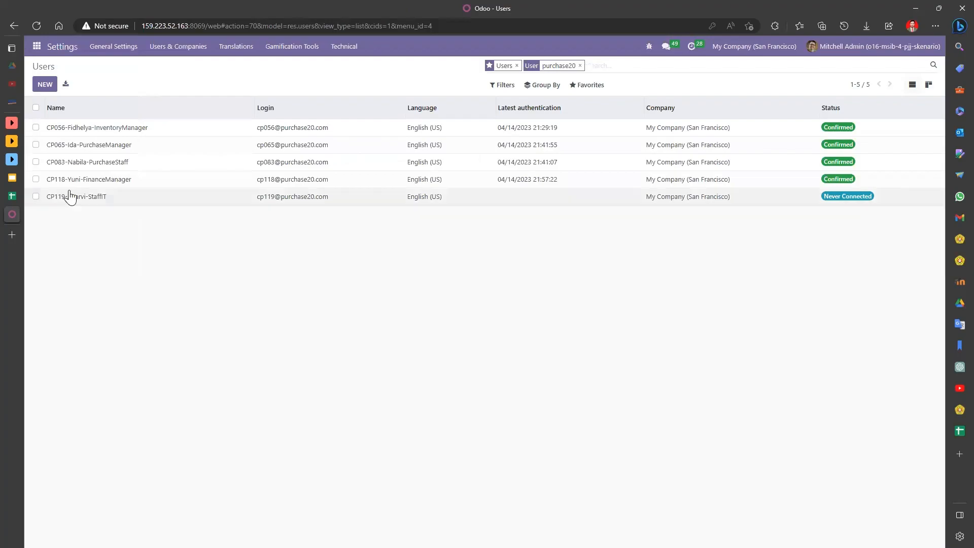
{"action": "left_click", "coordinate": [150, 182]}
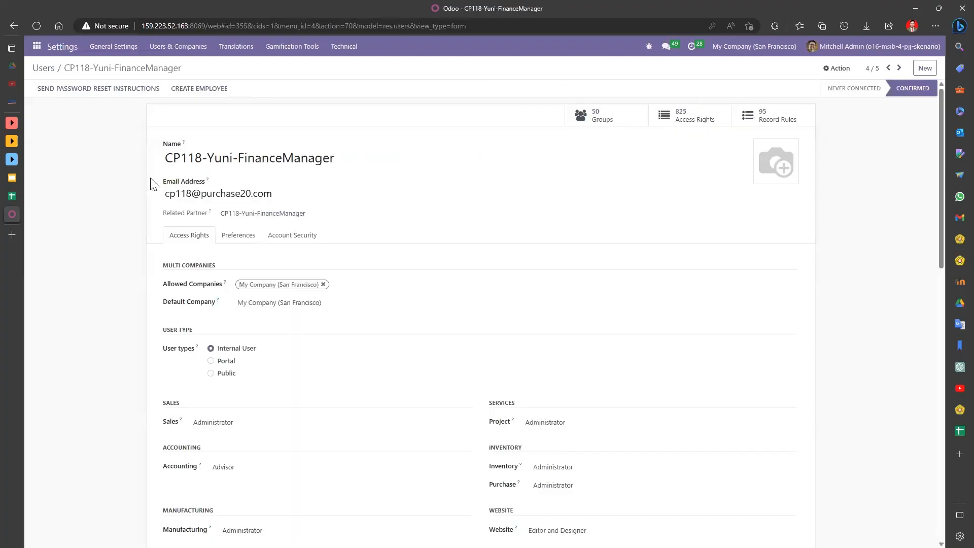
Clear the Sales, Accounting and Manufacturing access levels on the Finance Manager user.
{"action": "scroll", "coordinate": [224, 248], "scroll_direction": "down", "scroll_amount": 4}
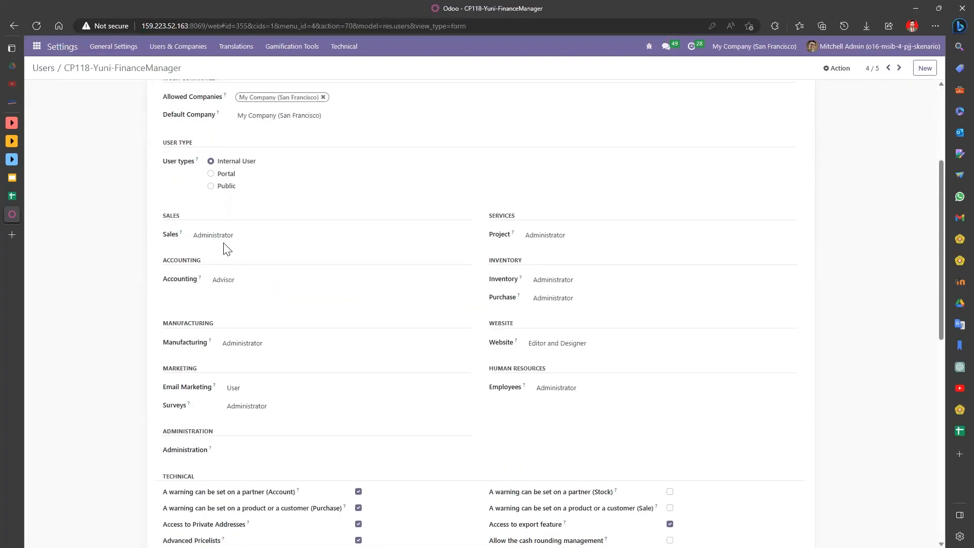
{"action": "left_click", "coordinate": [233, 245]}
{"action": "left_click", "coordinate": [237, 246]}
{"action": "left_click", "coordinate": [249, 279]}
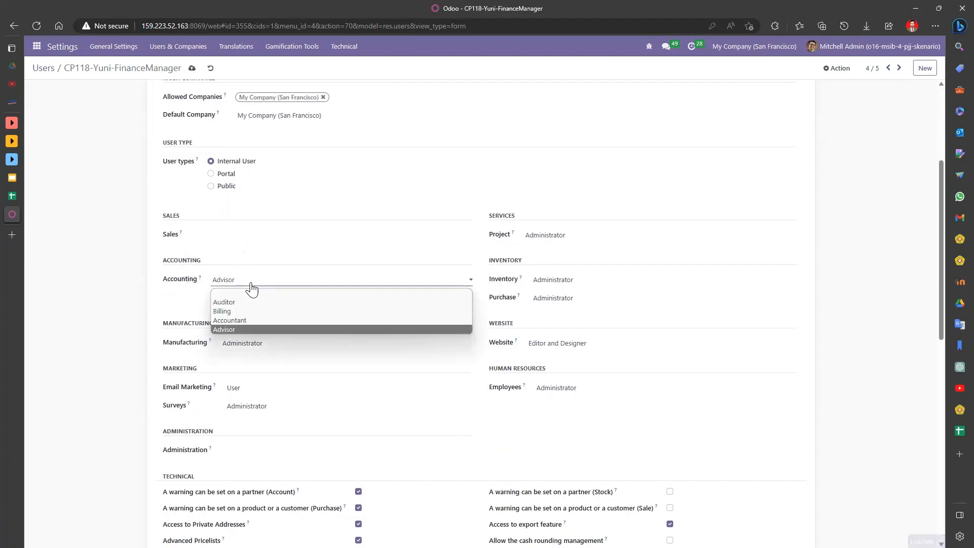
{"action": "left_click", "coordinate": [256, 293]}
{"action": "left_click", "coordinate": [272, 344]}
{"action": "left_click", "coordinate": [276, 350]}
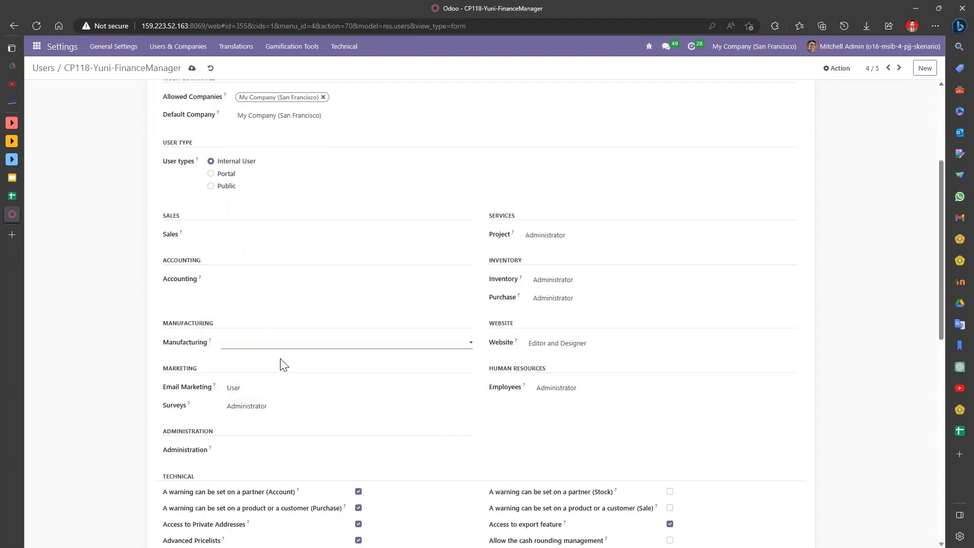
Clear the Email Marketing and Surveys access levels on the Finance Manager user.
{"action": "left_click", "coordinate": [296, 395]}
{"action": "left_click", "coordinate": [300, 401]}
{"action": "left_click", "coordinate": [303, 408]}
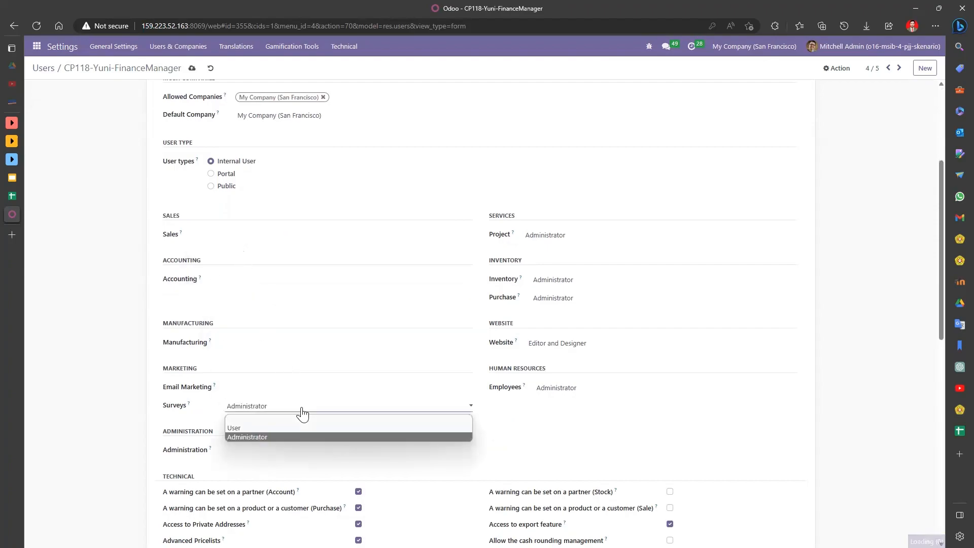
{"action": "left_click", "coordinate": [310, 420]}
Clear the Project access level on the Finance Manager user and try to clear Inventory.
{"action": "left_click", "coordinate": [555, 237]}
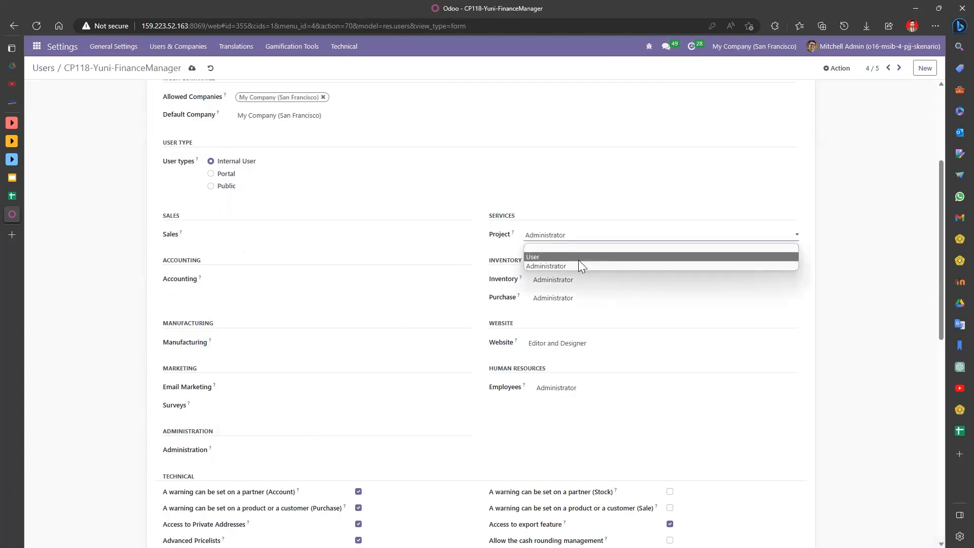
{"action": "left_click", "coordinate": [576, 247]}
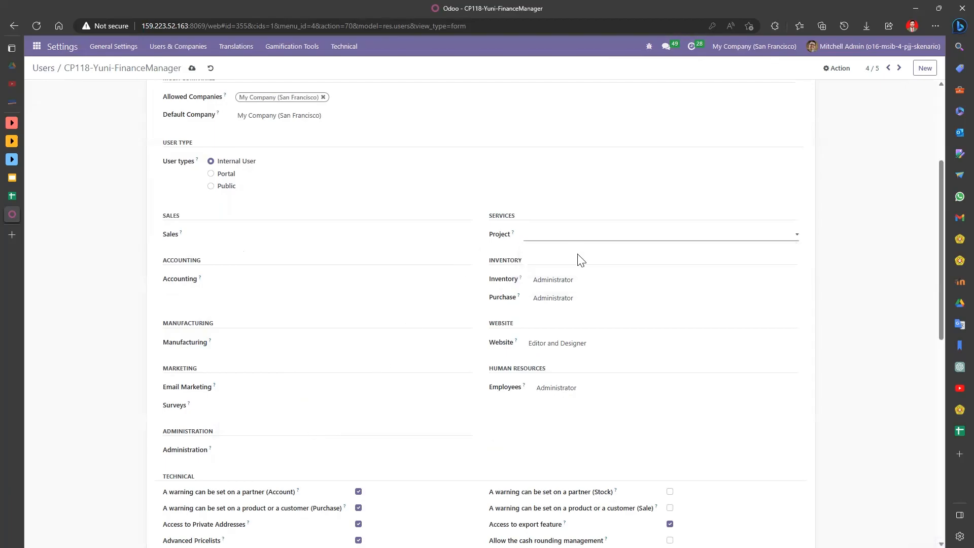
{"action": "left_click", "coordinate": [590, 282]}
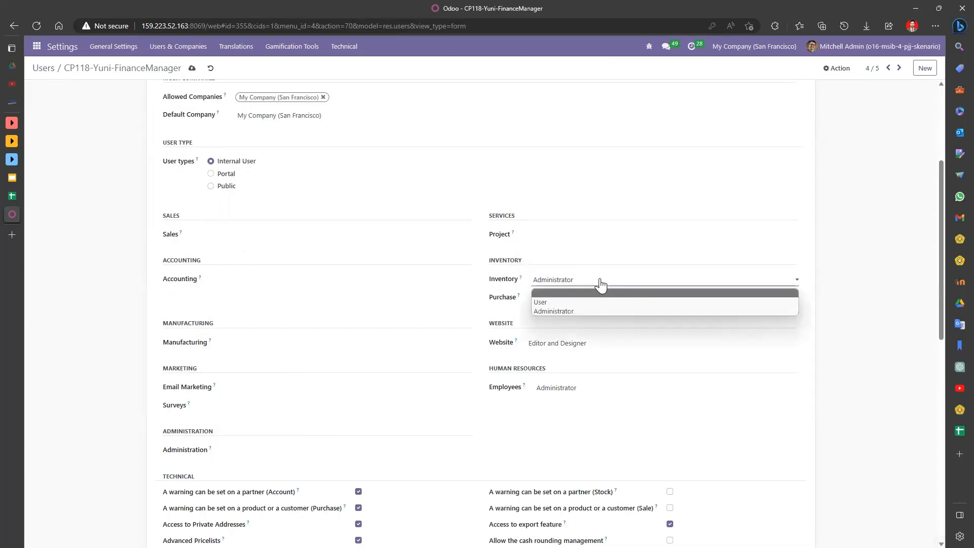
{"action": "left_click", "coordinate": [602, 292]}
Set Accounting to Advisor on the Finance Manager user, and clear the Purchase and Inventory access levels.
{"action": "left_click", "coordinate": [246, 281]}
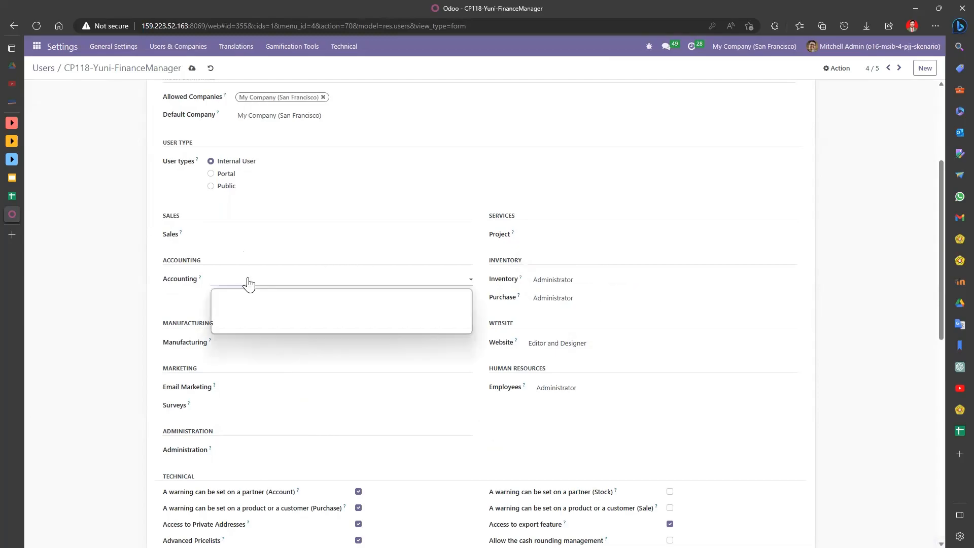
{"action": "left_click", "coordinate": [249, 329]}
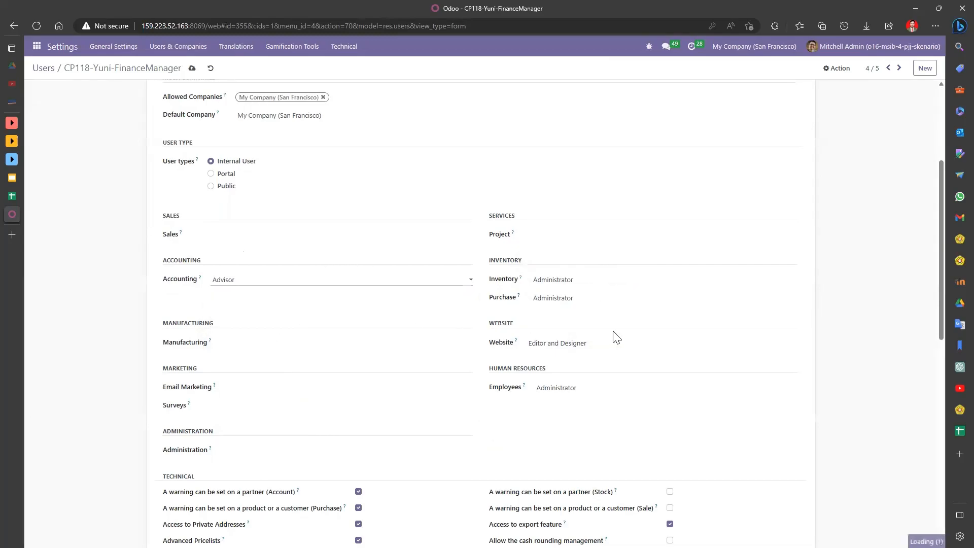
{"action": "left_click", "coordinate": [597, 298]}
{"action": "left_click", "coordinate": [605, 310]}
{"action": "left_click", "coordinate": [601, 283]}
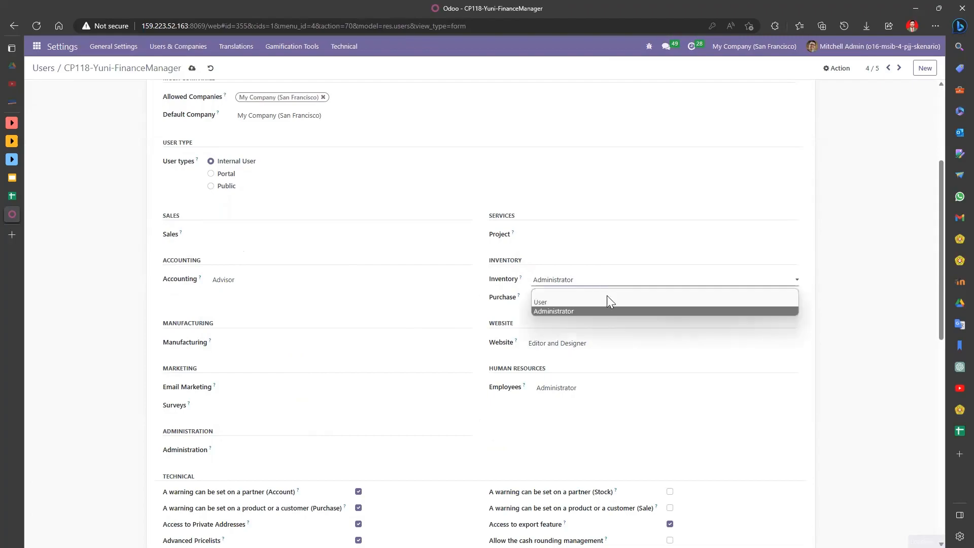
{"action": "left_click", "coordinate": [607, 295]}
Clear the Website and Employees access levels on the Finance Manager user.
{"action": "left_click", "coordinate": [598, 344]}
{"action": "left_click", "coordinate": [601, 353]}
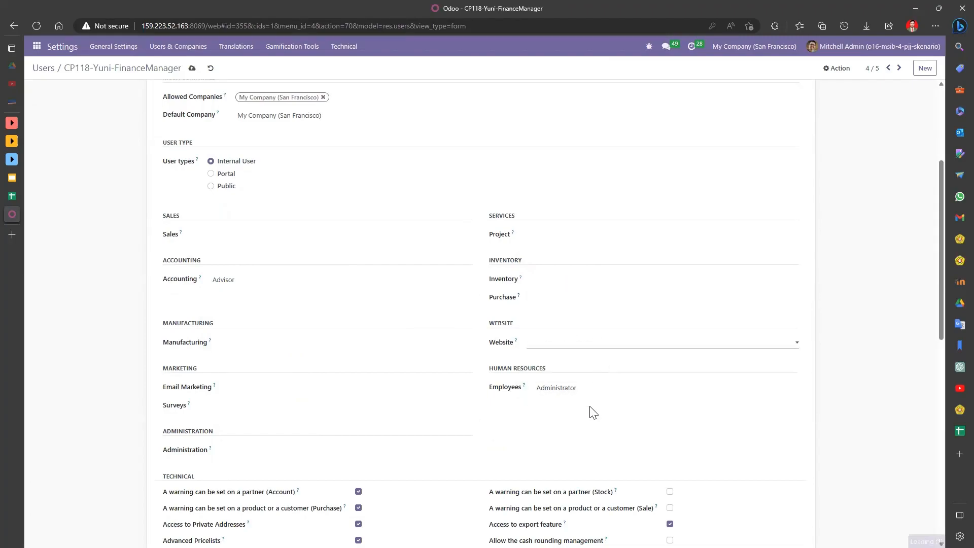
{"action": "left_click", "coordinate": [582, 391]}
{"action": "left_click", "coordinate": [593, 397]}
Save the Finance Manager user's access rights and return to the Users list.
{"action": "scroll", "coordinate": [372, 191], "scroll_direction": "up", "scroll_amount": 4}
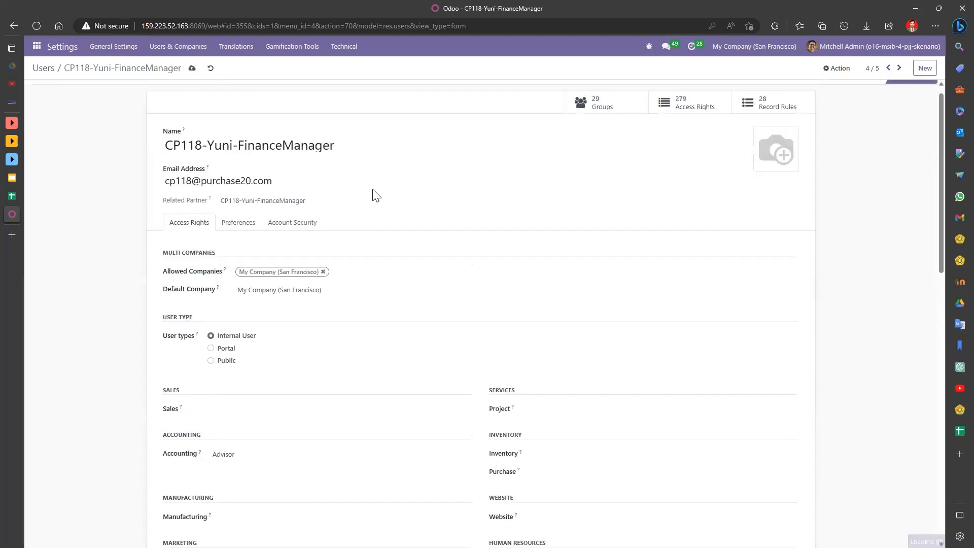
{"action": "left_click", "coordinate": [191, 68]}
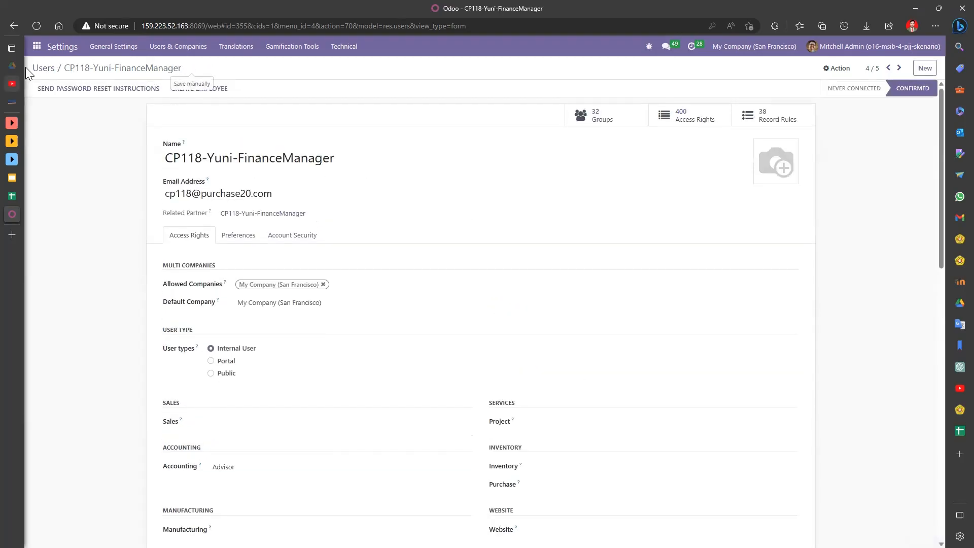
{"action": "left_click", "coordinate": [43, 68]}
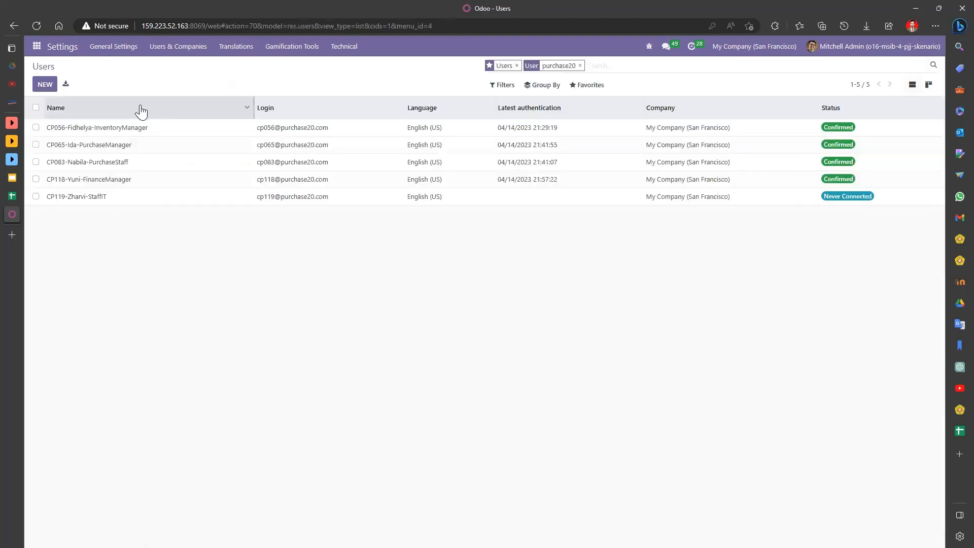
Check the Manager Inventory role's access levels in the Security Matrix sheet, and open the Inventory Manager user in Odoo.
{"action": "left_click", "coordinate": [9, 198]}
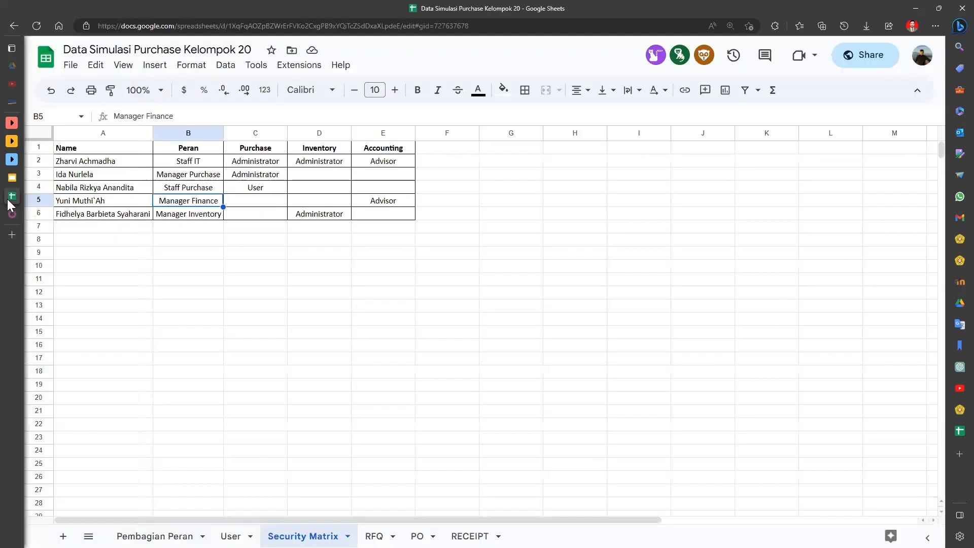
{"action": "left_click", "coordinate": [205, 219]}
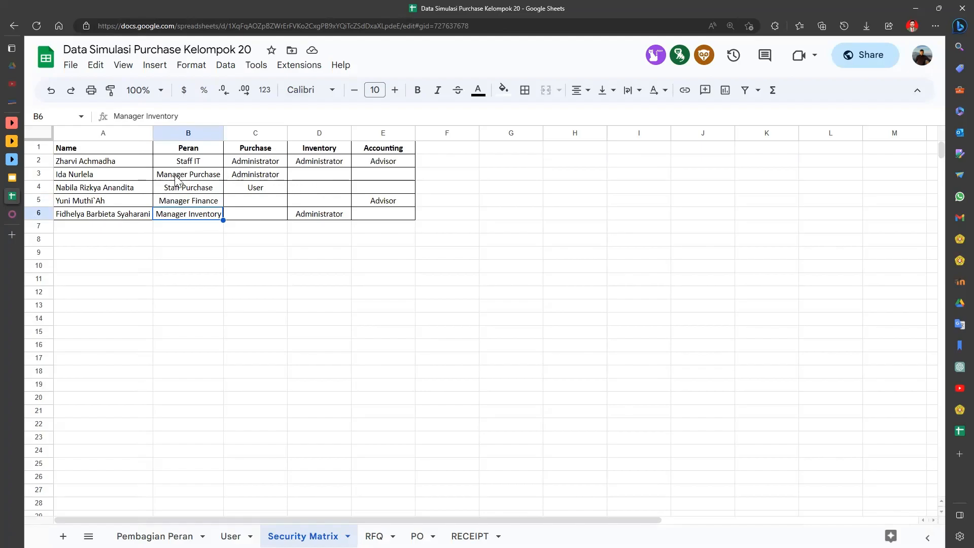
{"action": "left_click", "coordinate": [8, 214]}
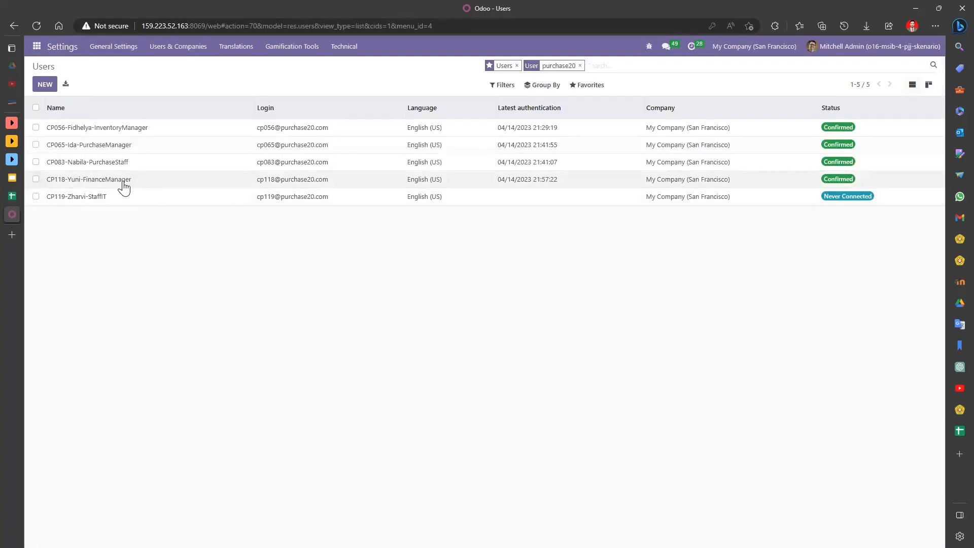
{"action": "left_click", "coordinate": [161, 131]}
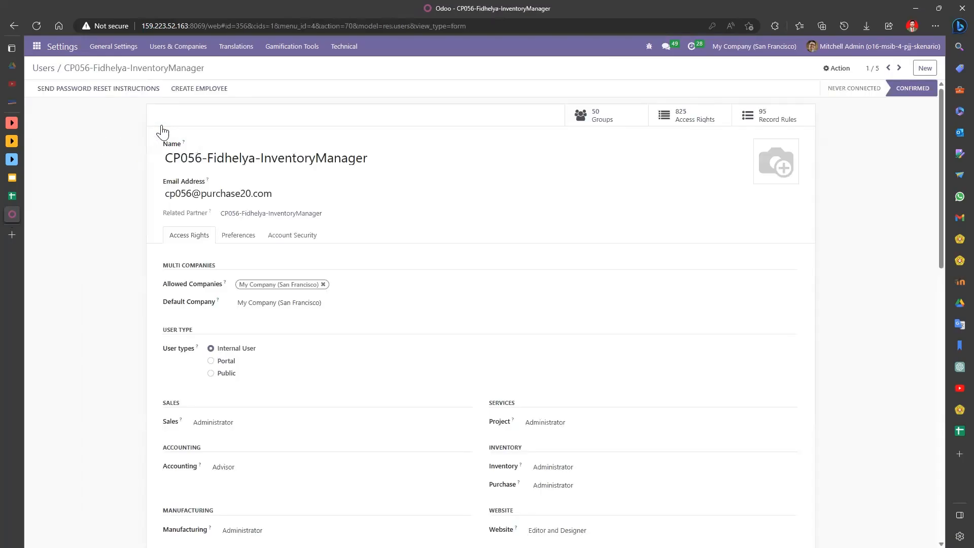
Clear the Sales, Accounting and Manufacturing access levels on the Inventory Manager user.
{"action": "scroll", "coordinate": [283, 297], "scroll_direction": "down", "scroll_amount": 5}
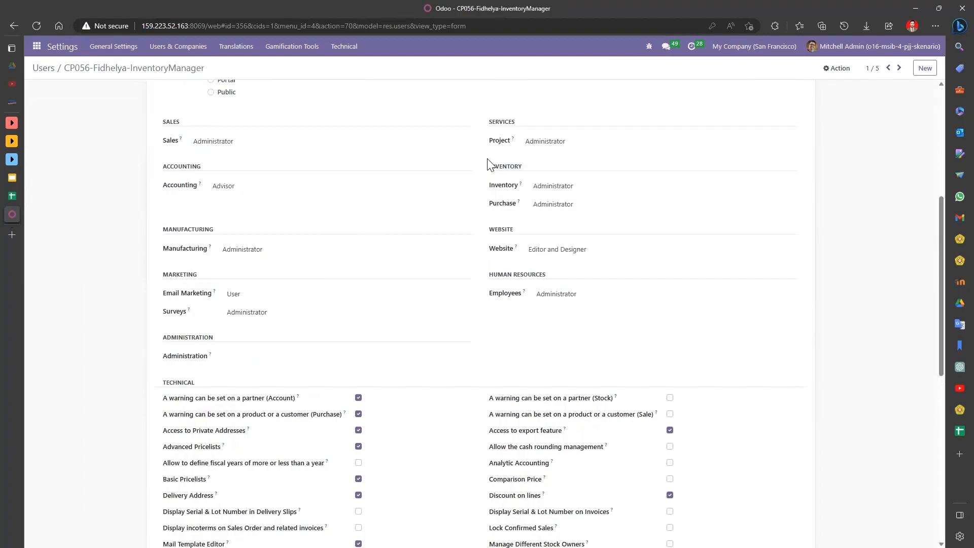
{"action": "left_click", "coordinate": [237, 150]}
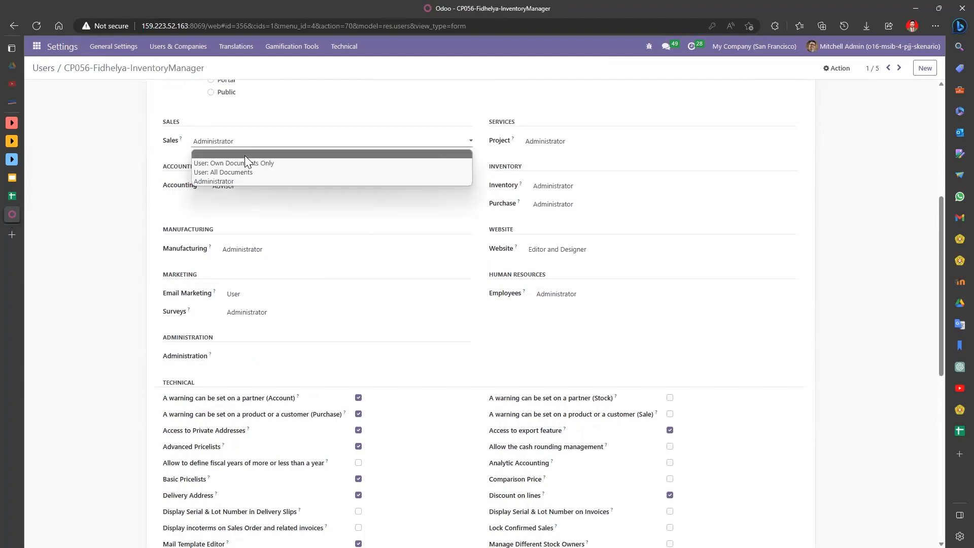
{"action": "left_click", "coordinate": [244, 155]}
{"action": "left_click", "coordinate": [261, 199]}
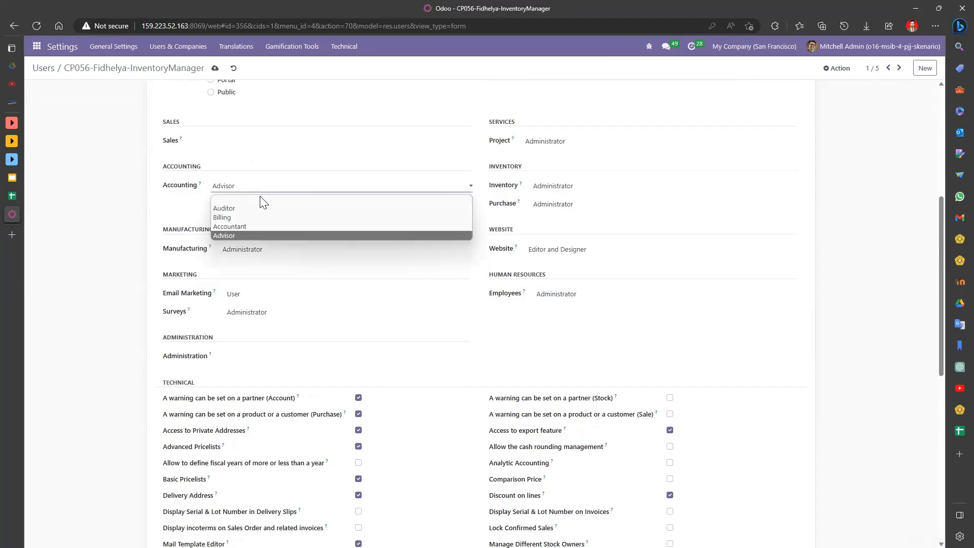
{"action": "left_click", "coordinate": [262, 200]}
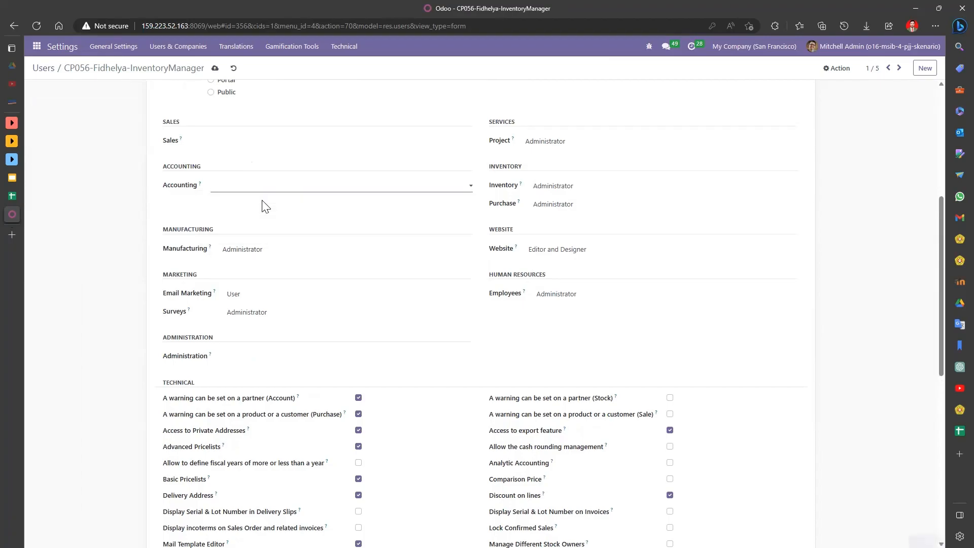
{"action": "left_click", "coordinate": [264, 258]}
{"action": "left_click", "coordinate": [270, 262]}
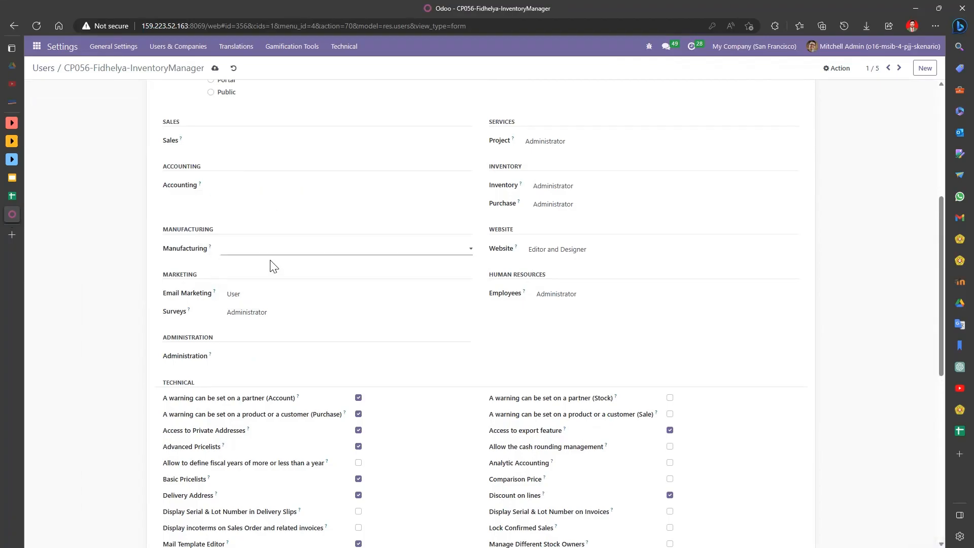
Clear the Email Marketing and Surveys access levels on the Inventory Manager user.
{"action": "left_click", "coordinate": [287, 297]}
{"action": "left_click", "coordinate": [290, 305]}
{"action": "left_click", "coordinate": [291, 310]}
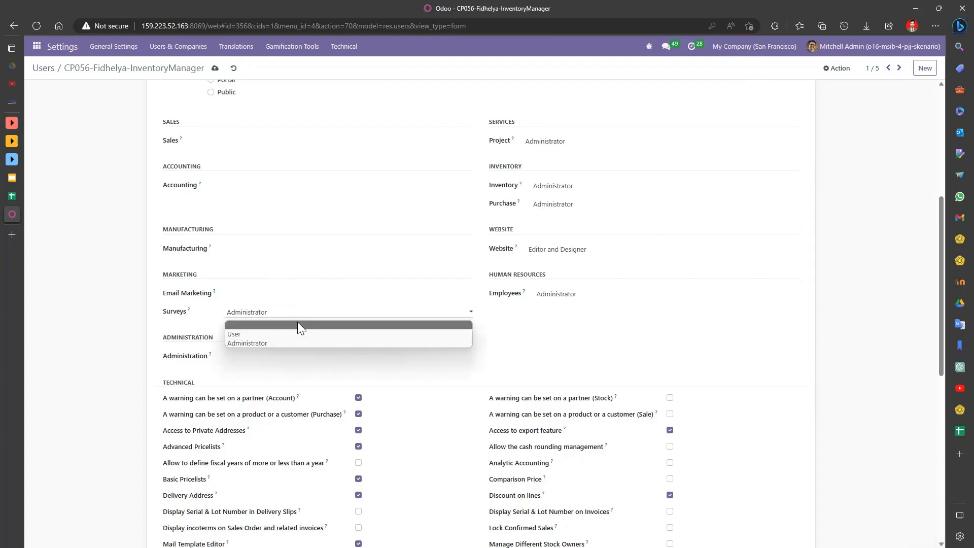
{"action": "left_click", "coordinate": [298, 325]}
On the Inventory Manager user, clear the Project and Purchase access levels and select Administrator for Inventory.
{"action": "left_click", "coordinate": [548, 153]}
{"action": "left_click", "coordinate": [553, 158]}
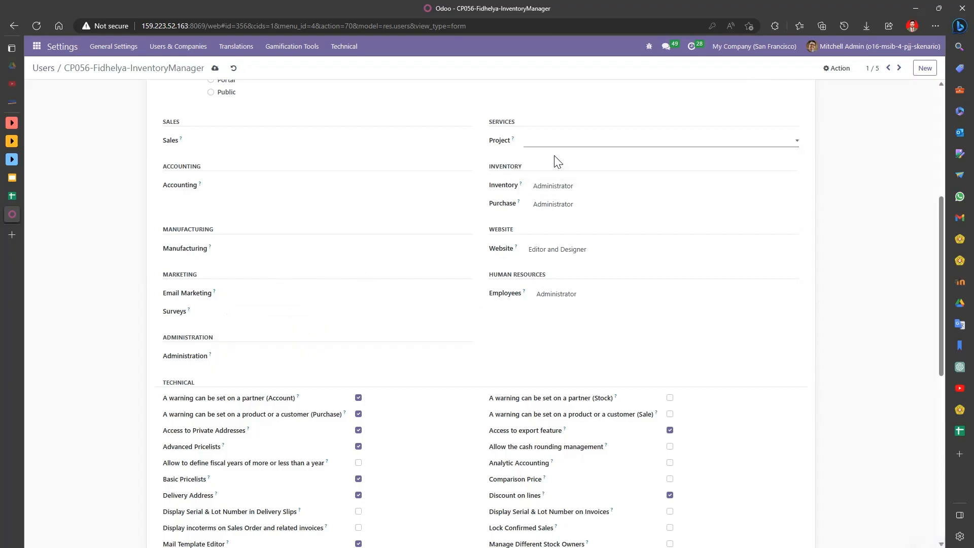
{"action": "left_click", "coordinate": [564, 189]}
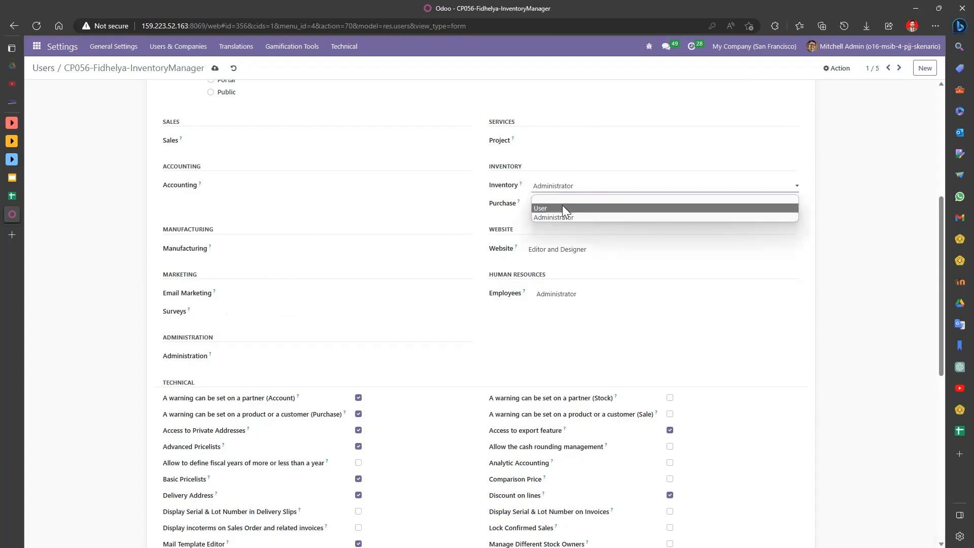
{"action": "left_click", "coordinate": [564, 215]}
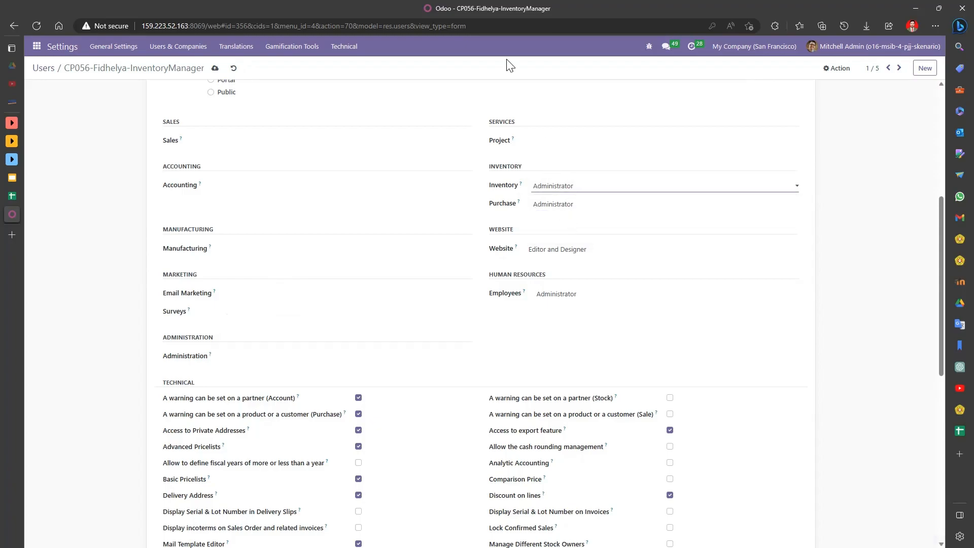
{"action": "left_click", "coordinate": [567, 205]}
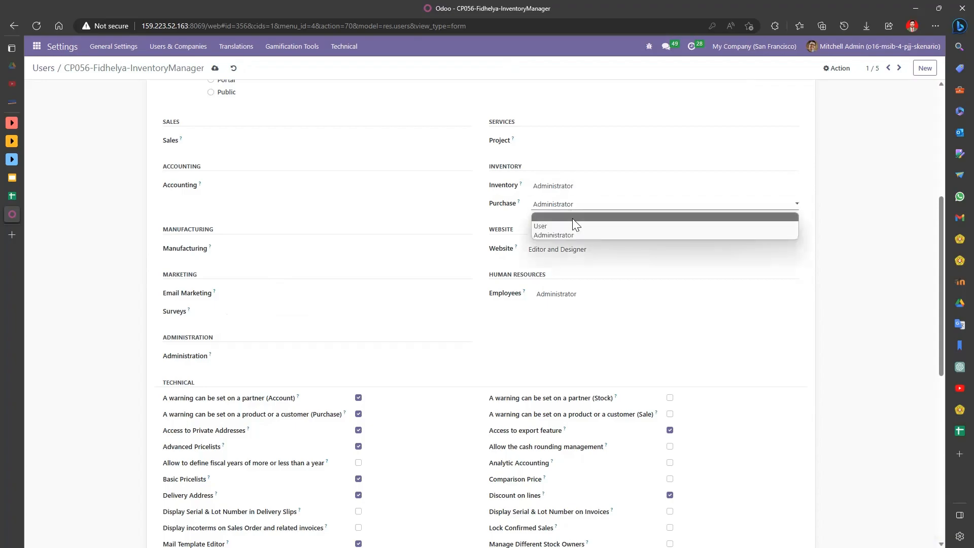
{"action": "left_click", "coordinate": [573, 219]}
Clear the Website and Employees access levels on the Inventory Manager user.
{"action": "left_click", "coordinate": [575, 251]}
{"action": "left_click", "coordinate": [580, 259]}
{"action": "left_click", "coordinate": [581, 294]}
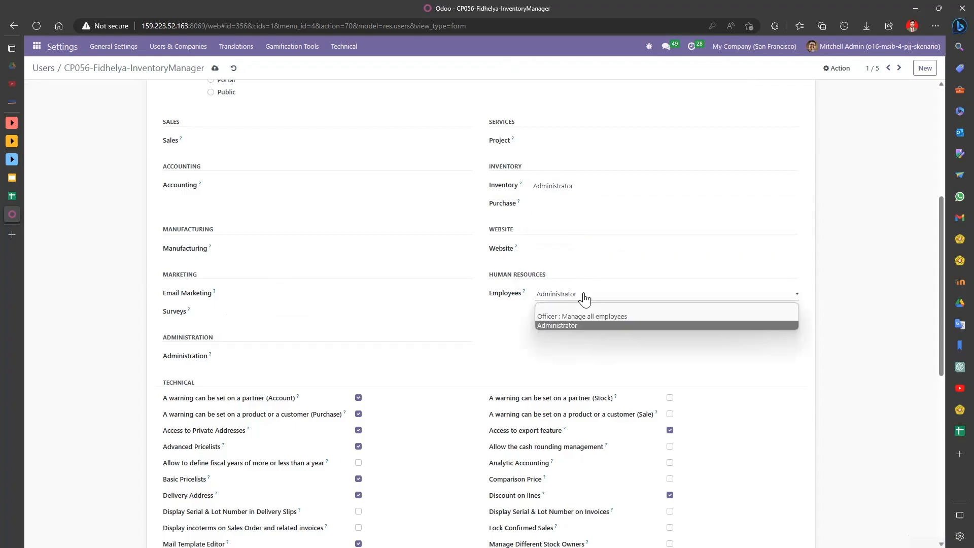
{"action": "left_click", "coordinate": [584, 306]}
Save the Inventory Manager user's access rights and return to the Users list.
{"action": "scroll", "coordinate": [357, 152], "scroll_direction": "up", "scroll_amount": 5}
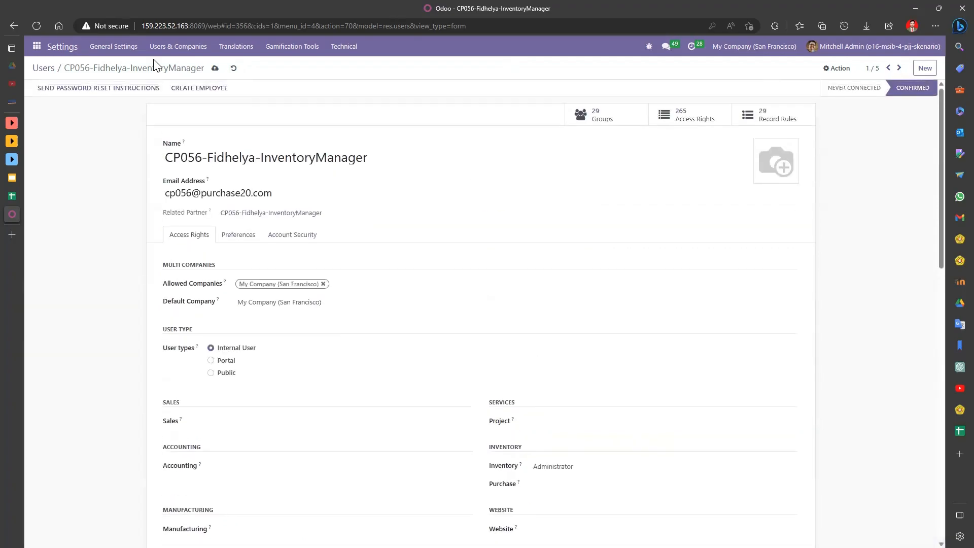
{"action": "left_click", "coordinate": [215, 70]}
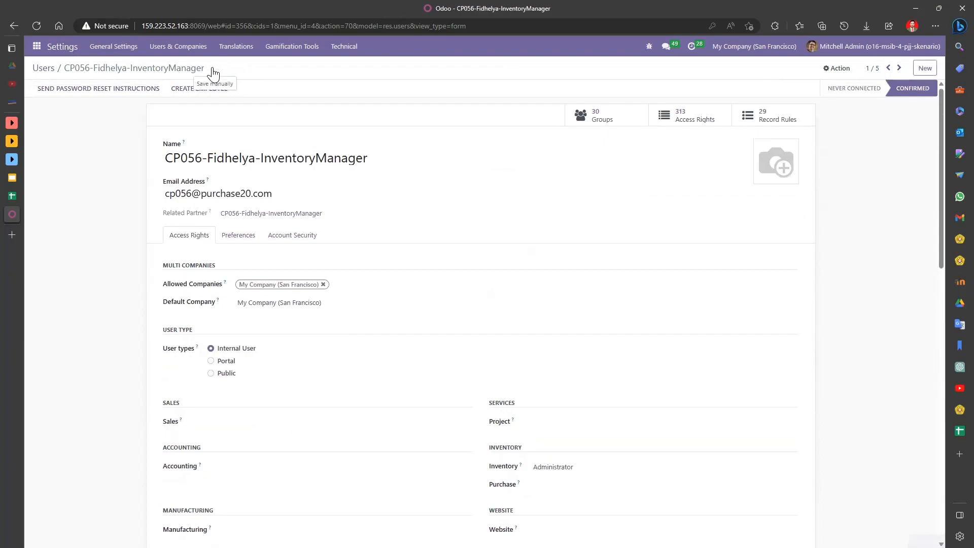
{"action": "left_click", "coordinate": [44, 68]}
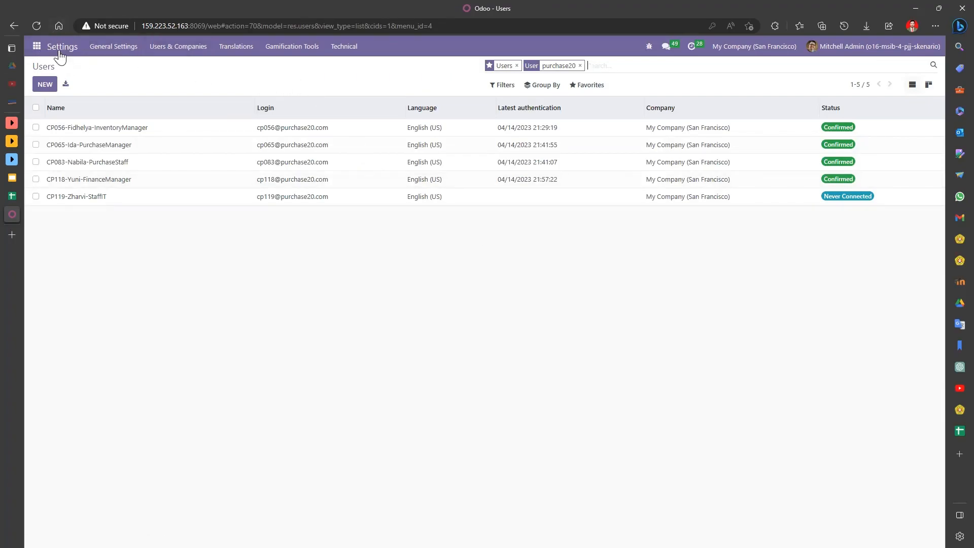
Open the Purchase settings and examine the Purchase Order Approval option's description.
{"action": "left_click", "coordinate": [107, 51]}
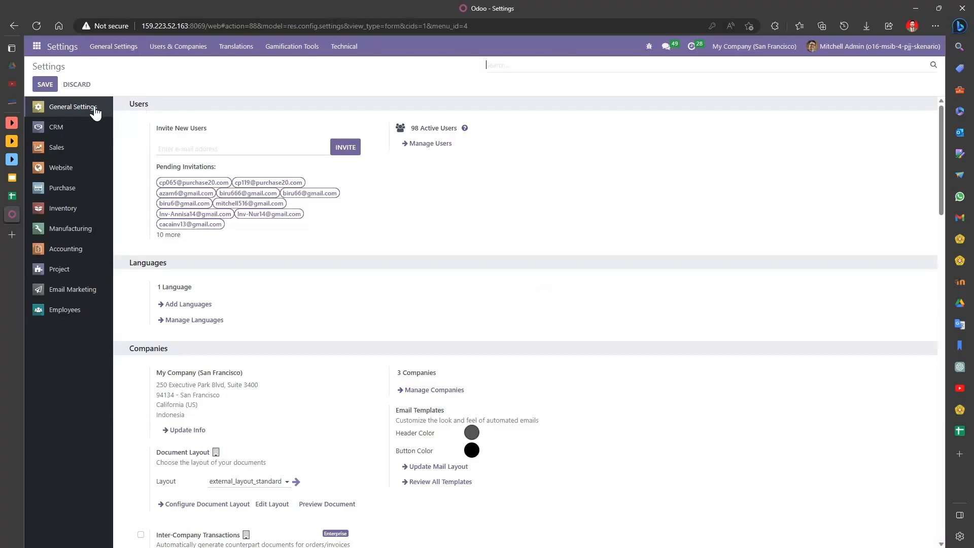
{"action": "left_click", "coordinate": [60, 189]}
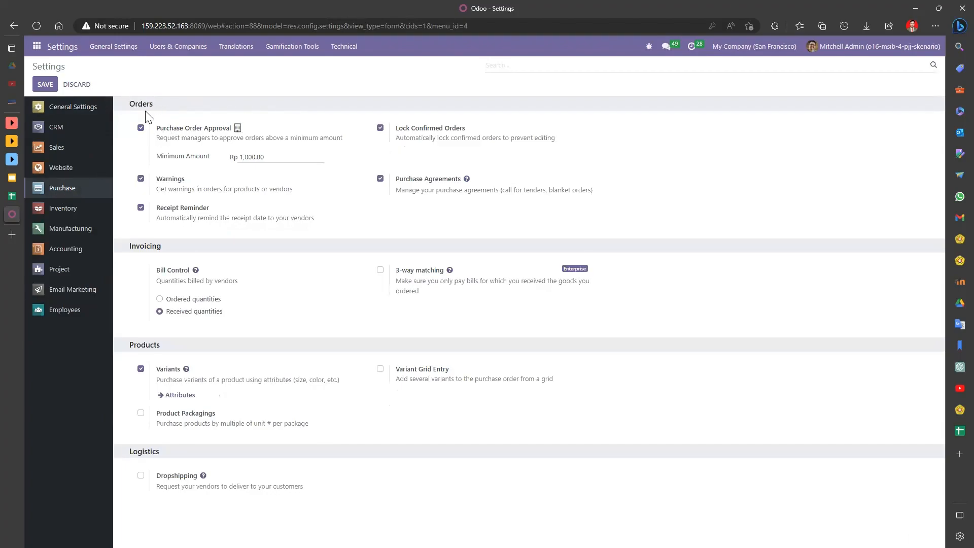
{"action": "triple_click", "coordinate": [193, 137]}
{"action": "triple_click", "coordinate": [194, 138]}
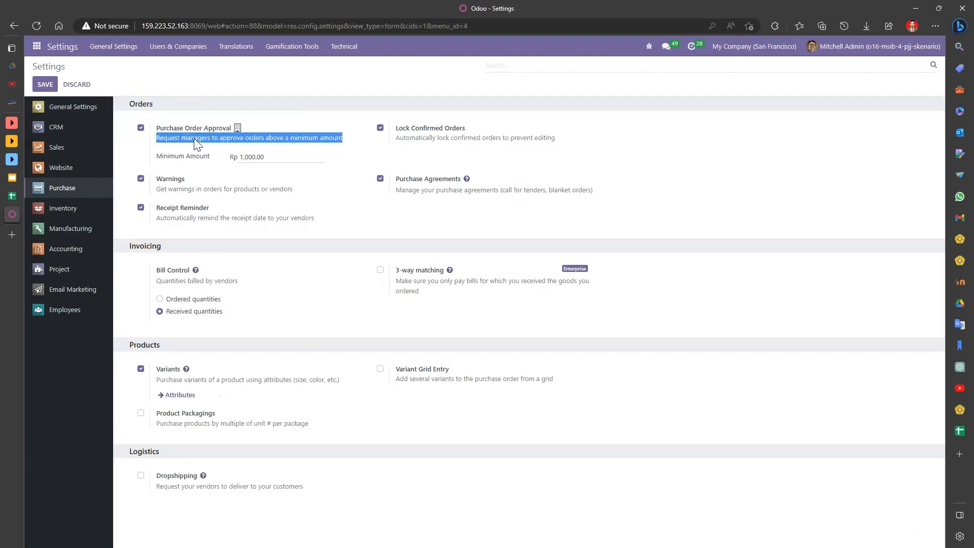
{"action": "double_click", "coordinate": [194, 138]}
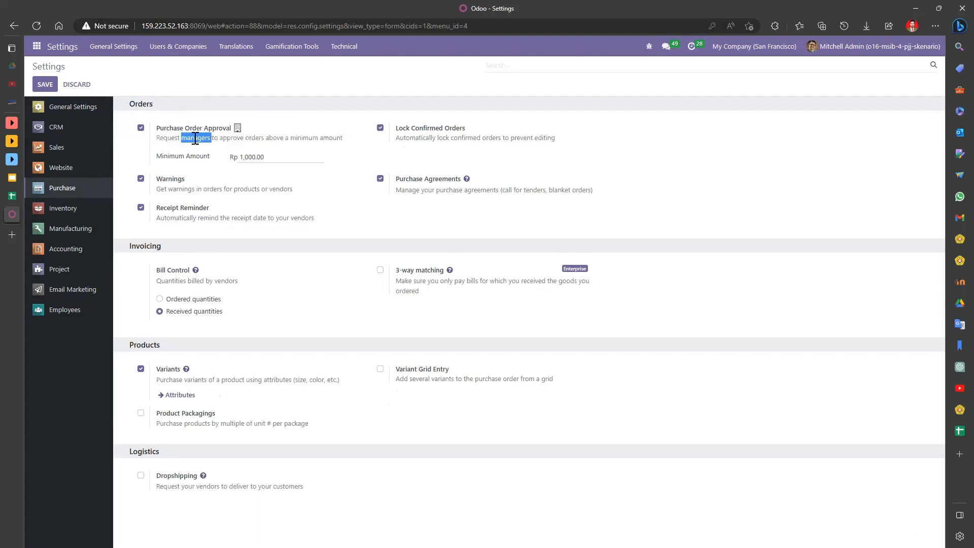
{"action": "double_click", "coordinate": [194, 138]}
{"action": "left_click", "coordinate": [194, 138]}
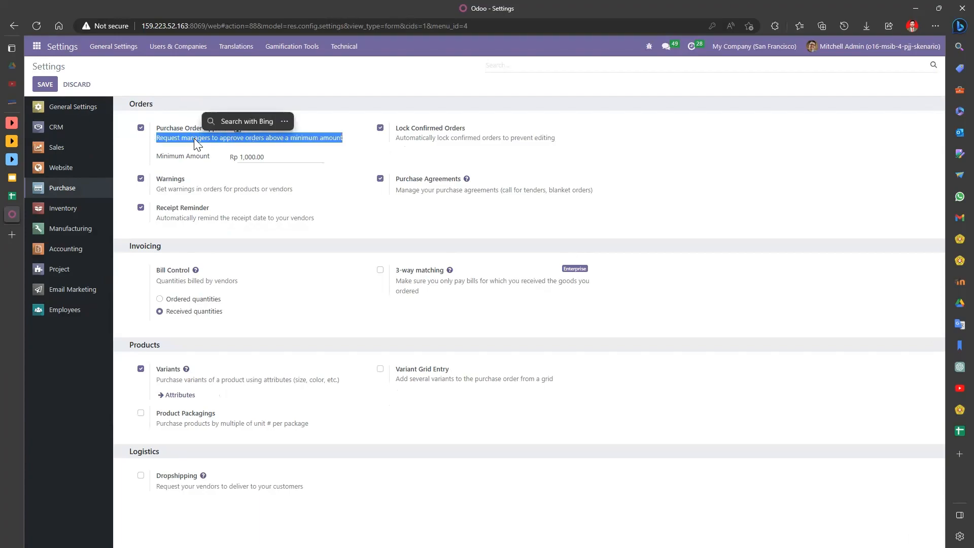
{"action": "left_click", "coordinate": [193, 137]}
Set the Purchase Order Approval minimum amount to Rp 1,000,000 and save the settings.
{"action": "double_click", "coordinate": [198, 156]}
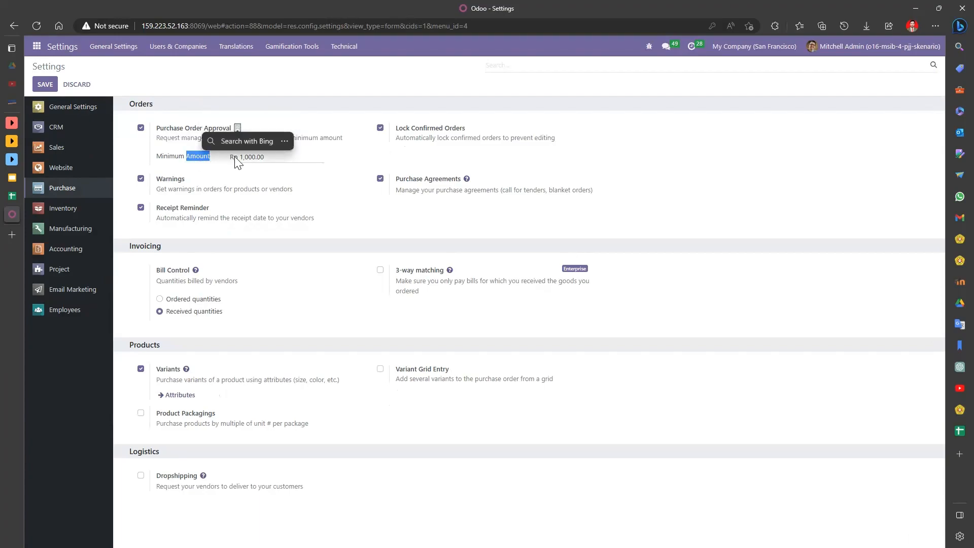
{"action": "double_click", "coordinate": [247, 158]}
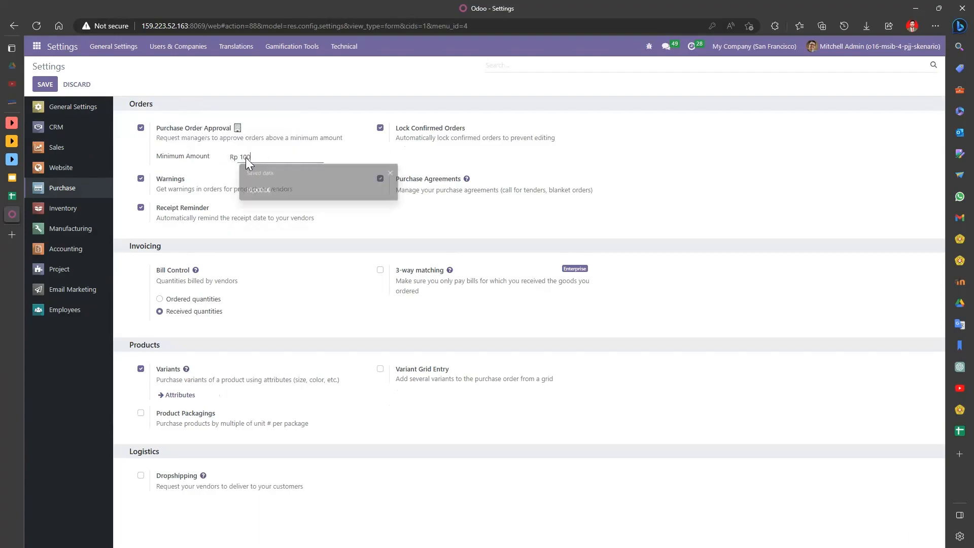
{"action": "type", "text": "1000000"}
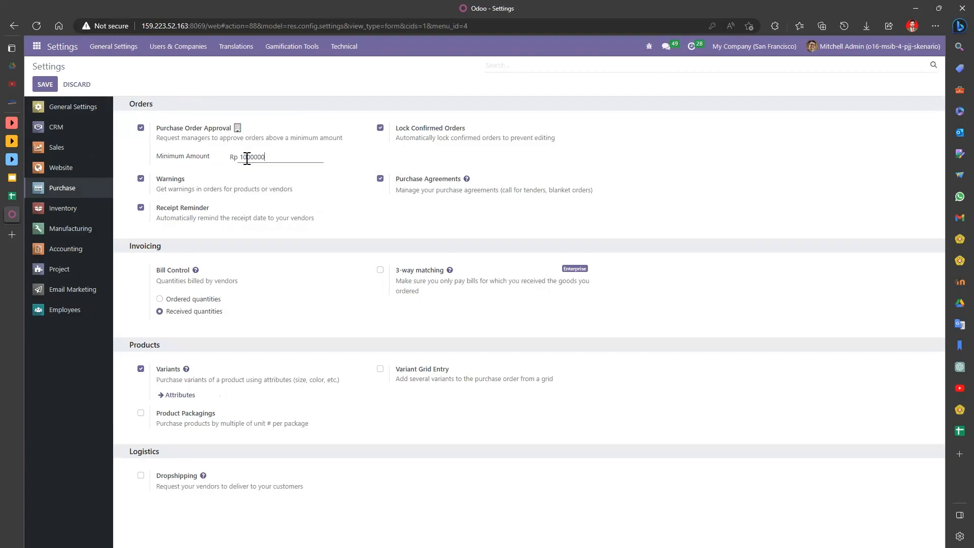
{"action": "left_click", "coordinate": [346, 167]}
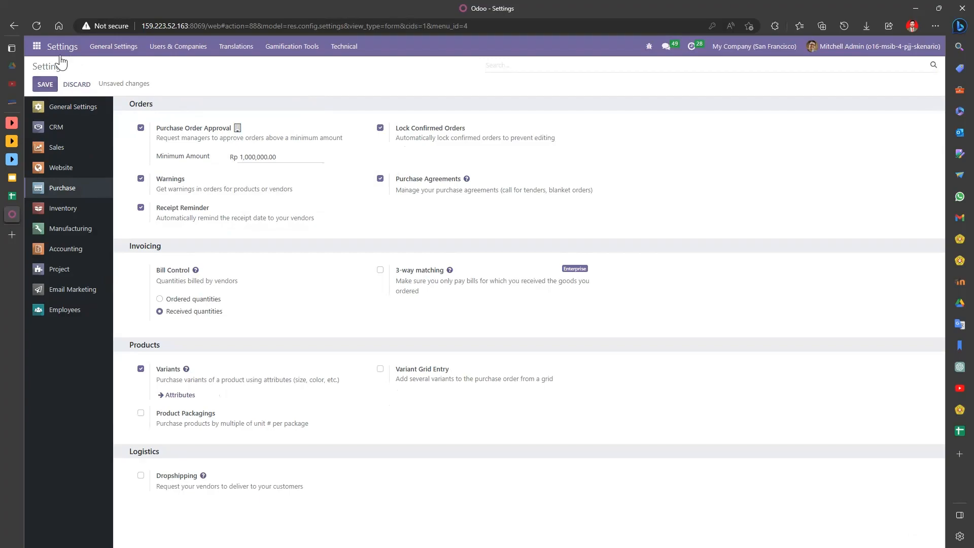
{"action": "left_click", "coordinate": [44, 84]}
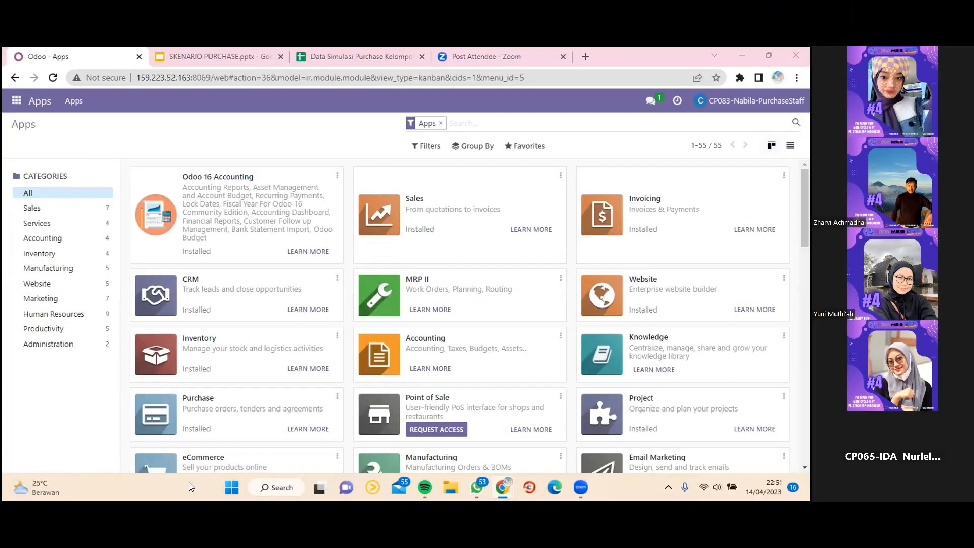
As the purchase staff user, create a new request for quotation in the Purchase app with Wood Corner as vendor.
{"action": "left_click", "coordinate": [21, 98]}
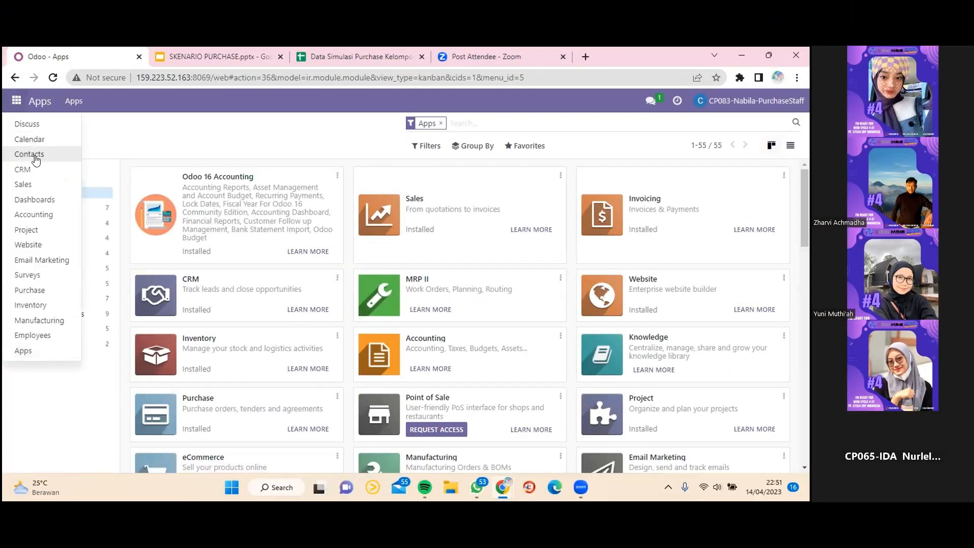
{"action": "left_click", "coordinate": [60, 294]}
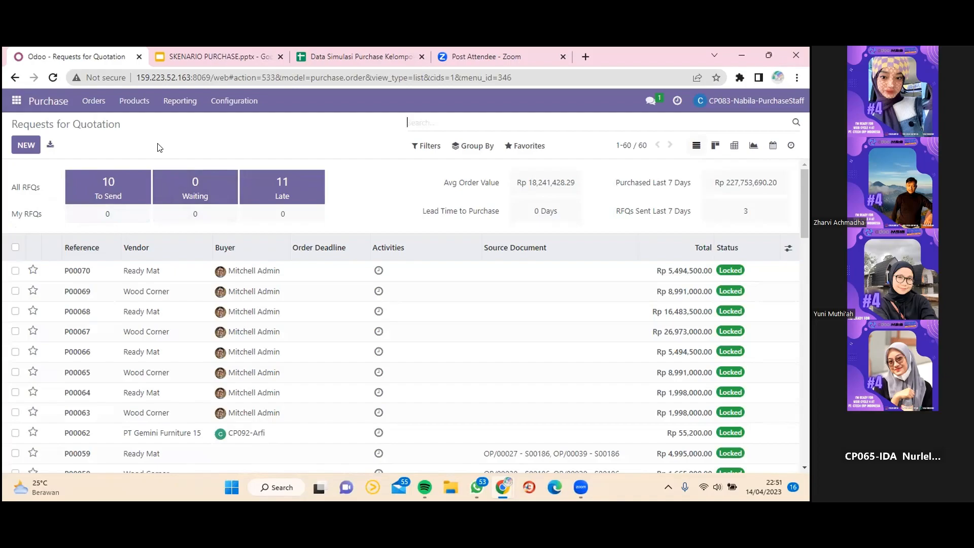
{"action": "left_click", "coordinate": [26, 150]}
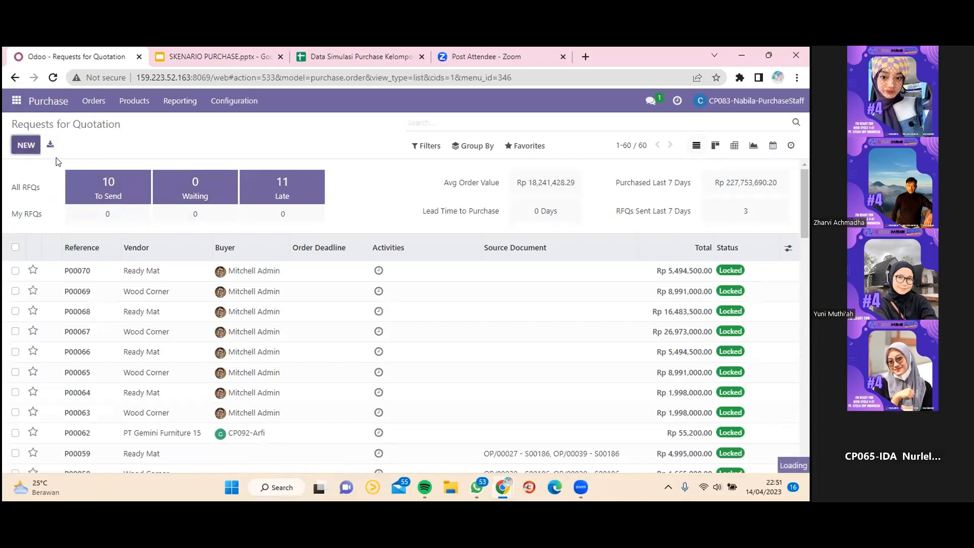
{"action": "left_click", "coordinate": [23, 146]}
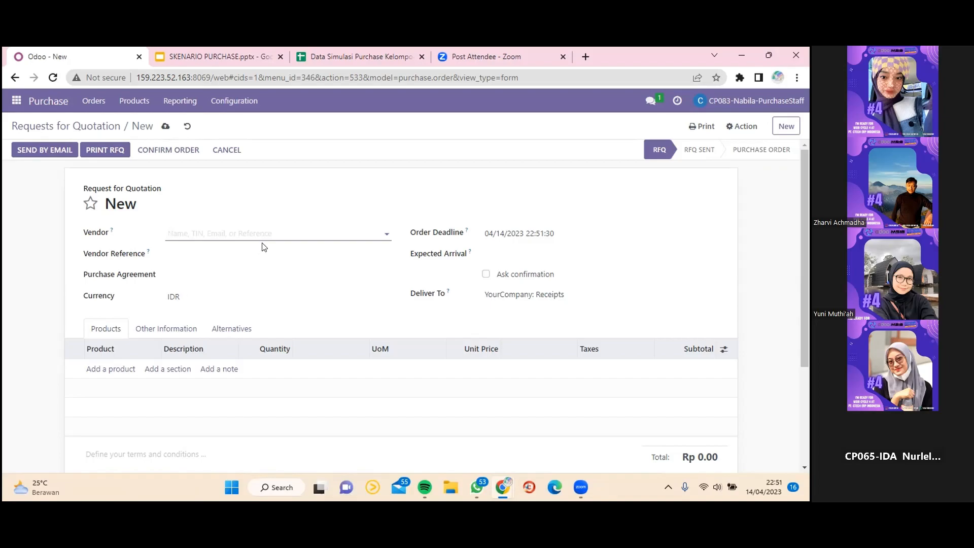
{"action": "left_click", "coordinate": [283, 229]}
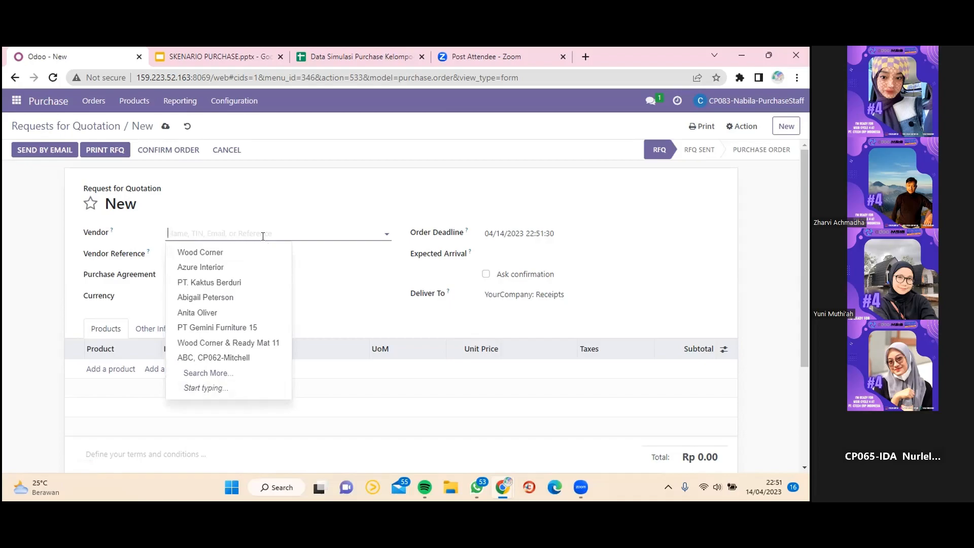
{"action": "left_click", "coordinate": [265, 251]}
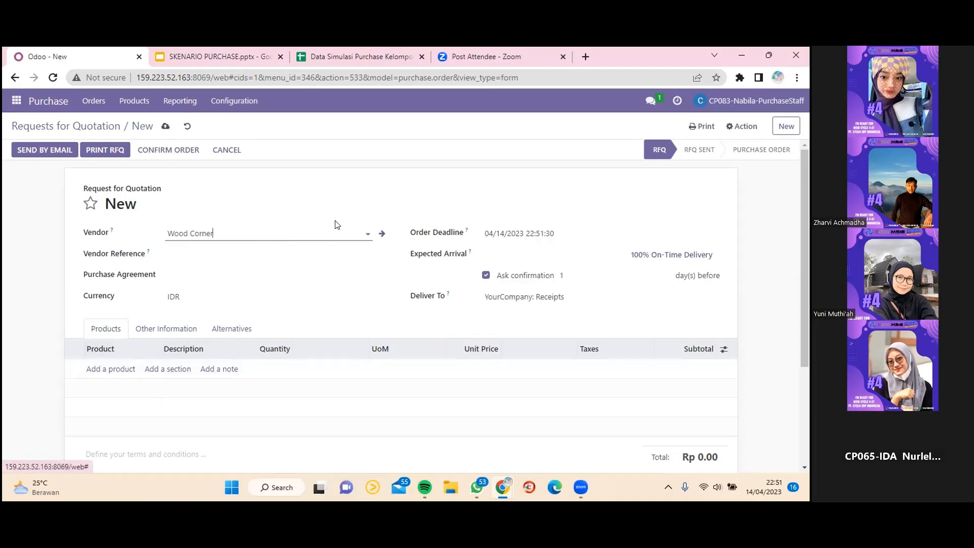
Look up the Wood Corner order lines in the RFQ sheet of the Data Simulasi Purchase Kelompok 20 spreadsheet, returning to the Odoo quotation.
{"action": "left_click", "coordinate": [353, 53]}
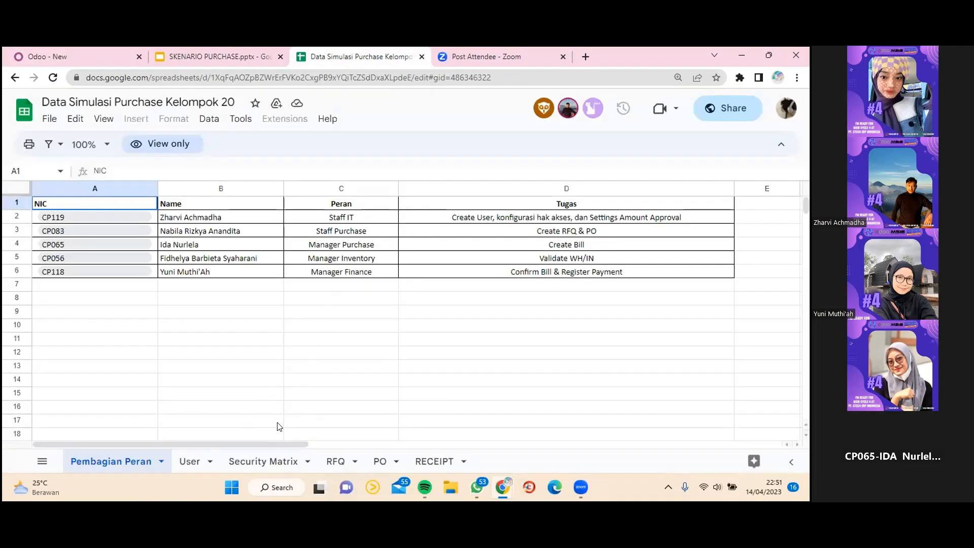
{"action": "left_click", "coordinate": [335, 461]}
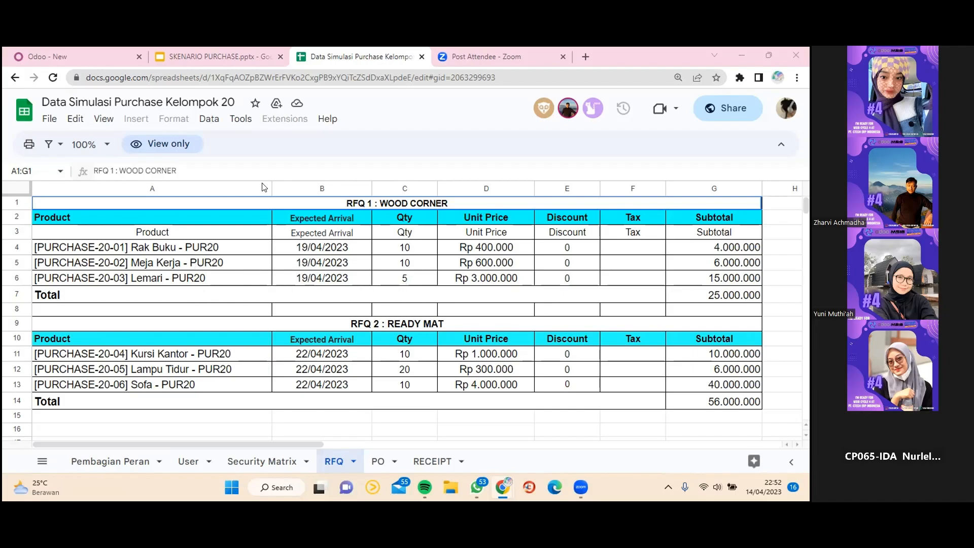
{"action": "left_click", "coordinate": [102, 56]}
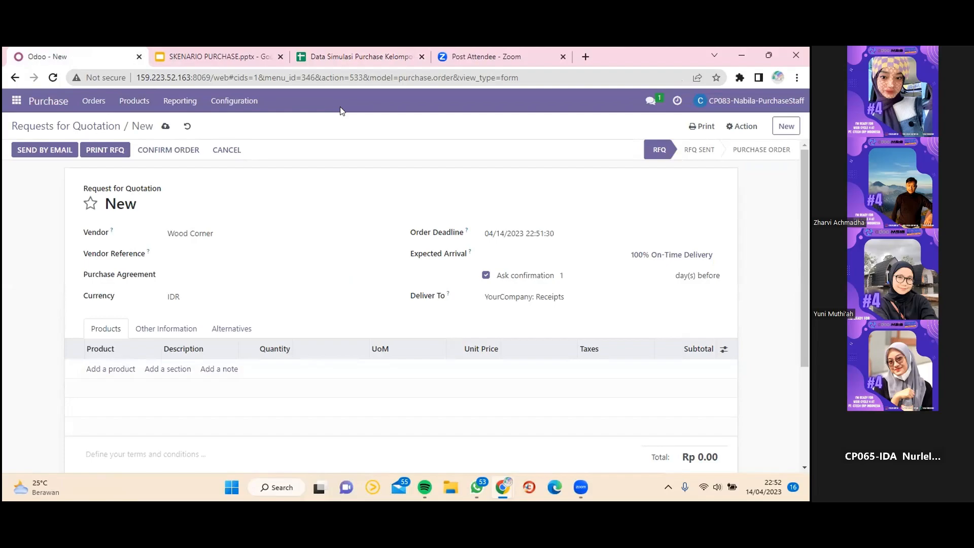
{"action": "left_click", "coordinate": [350, 56]}
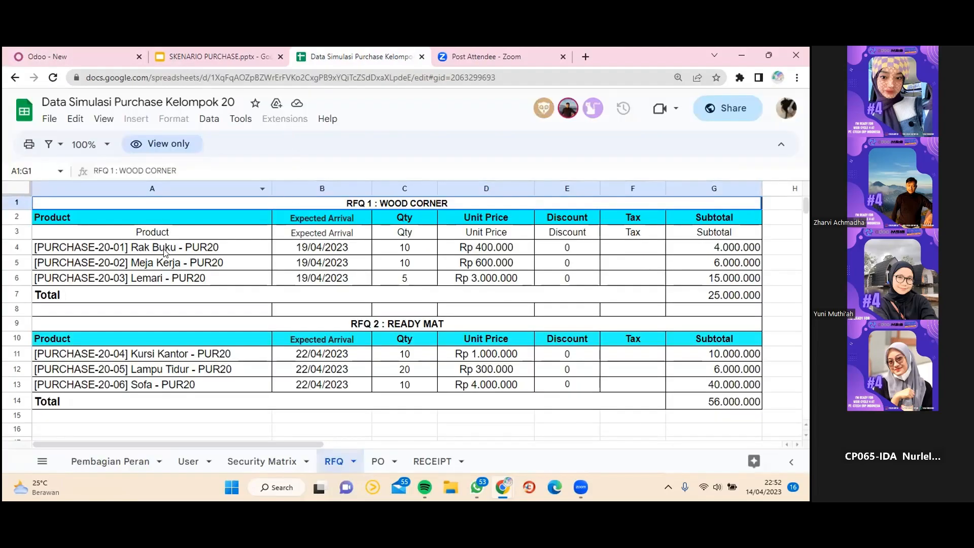
{"action": "left_click", "coordinate": [94, 58]}
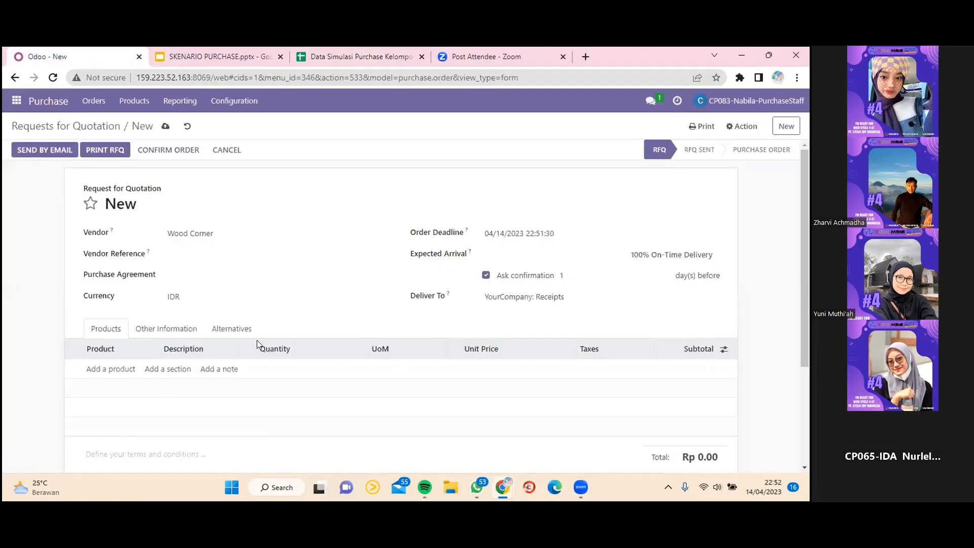
Add the product [PURCHASE-20-01] Rak Buku - PUR20 as the first line of the quotation.
{"action": "left_click", "coordinate": [131, 370]}
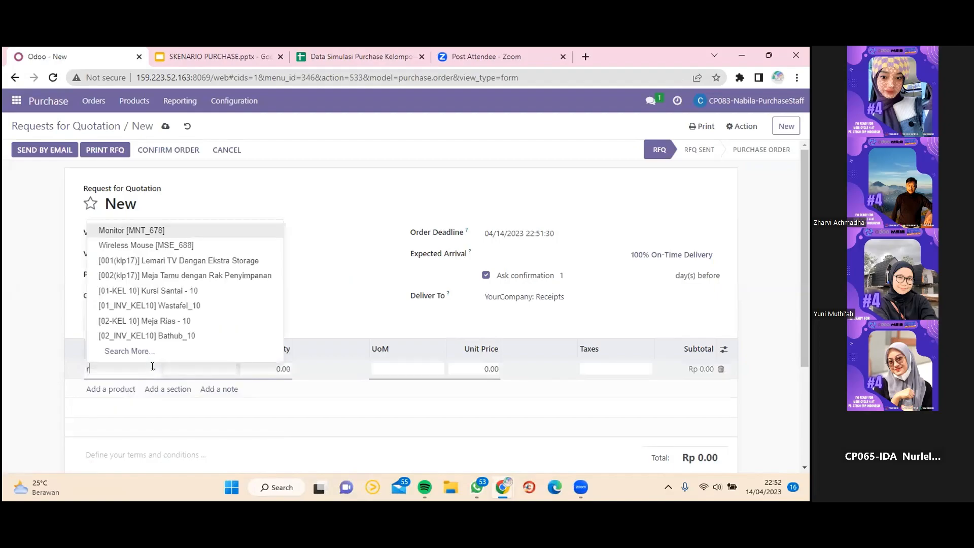
{"action": "type", "text": "rak buku"}
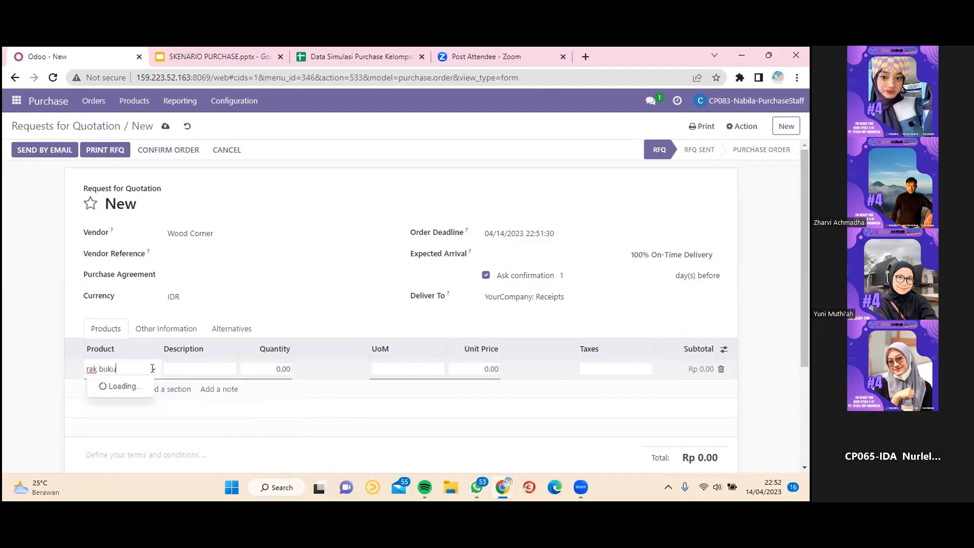
{"action": "left_click", "coordinate": [178, 384]}
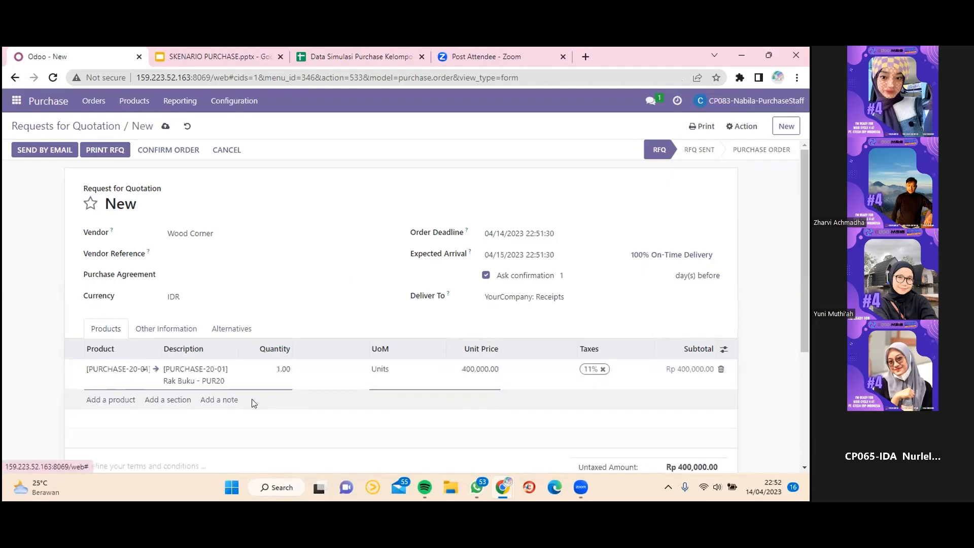
Check the RFQ sheet, set the Rak Buku line's quantity to 10 and remove its 11% tax.
{"action": "left_click", "coordinate": [355, 56]}
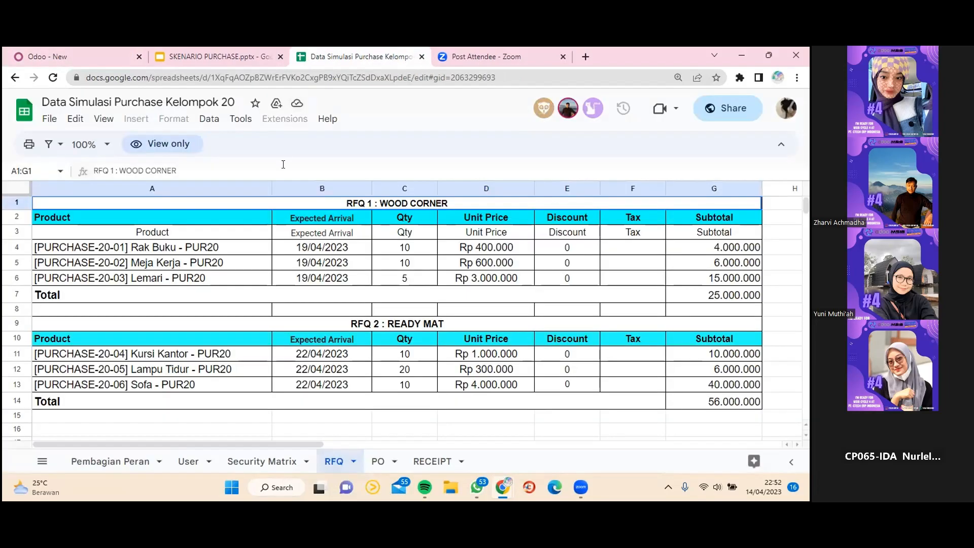
{"action": "left_click", "coordinate": [111, 55]}
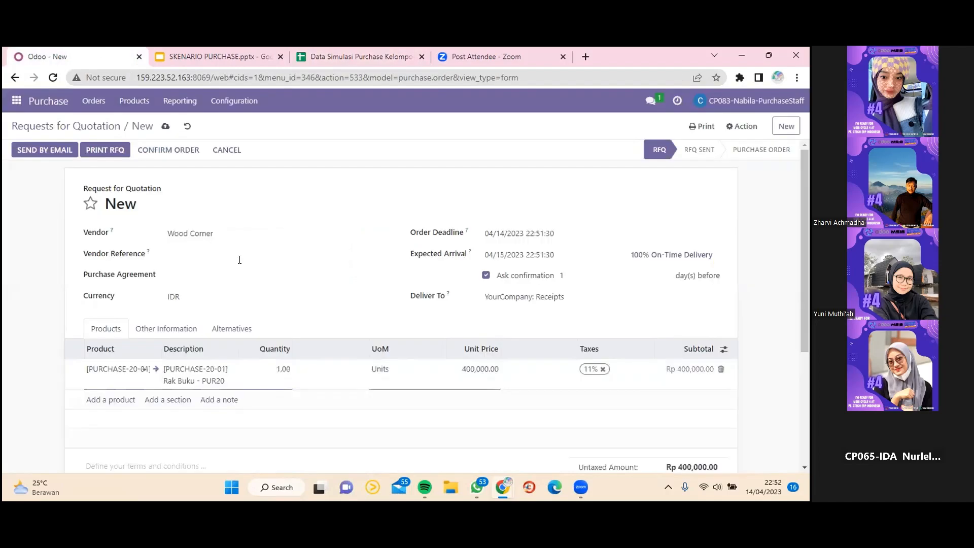
{"action": "left_click", "coordinate": [281, 369]}
{"action": "type", "text": "1"}
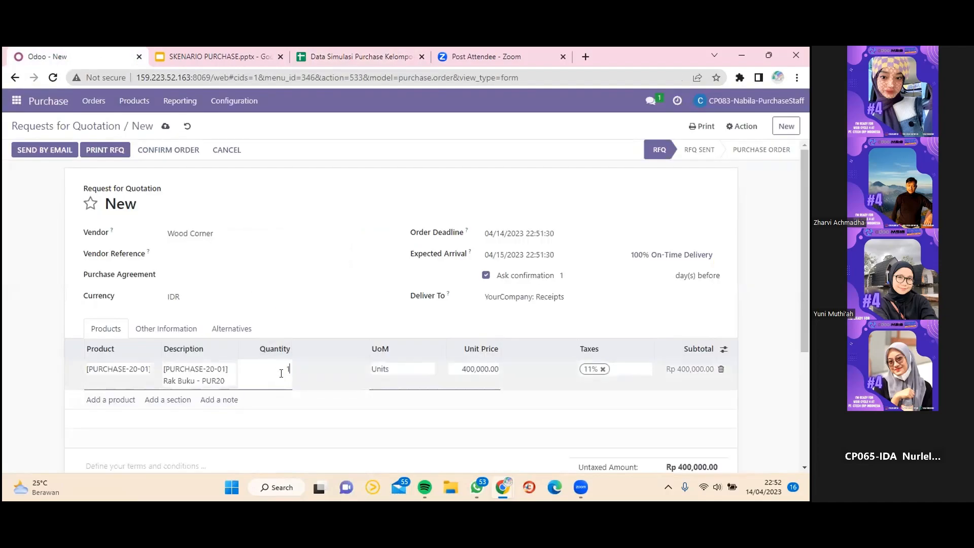
{"action": "type", "text": "0"}
{"action": "left_click", "coordinate": [603, 373]}
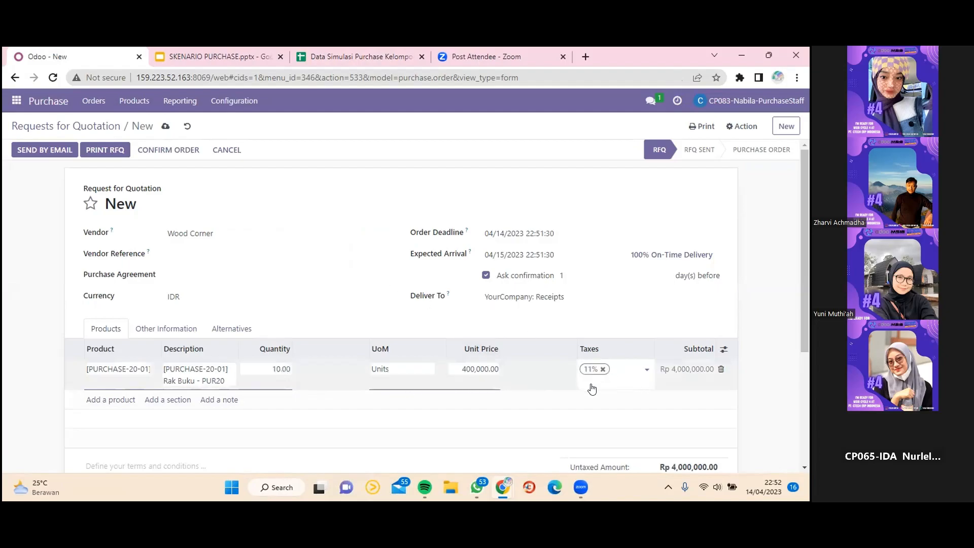
{"action": "left_click", "coordinate": [603, 370]}
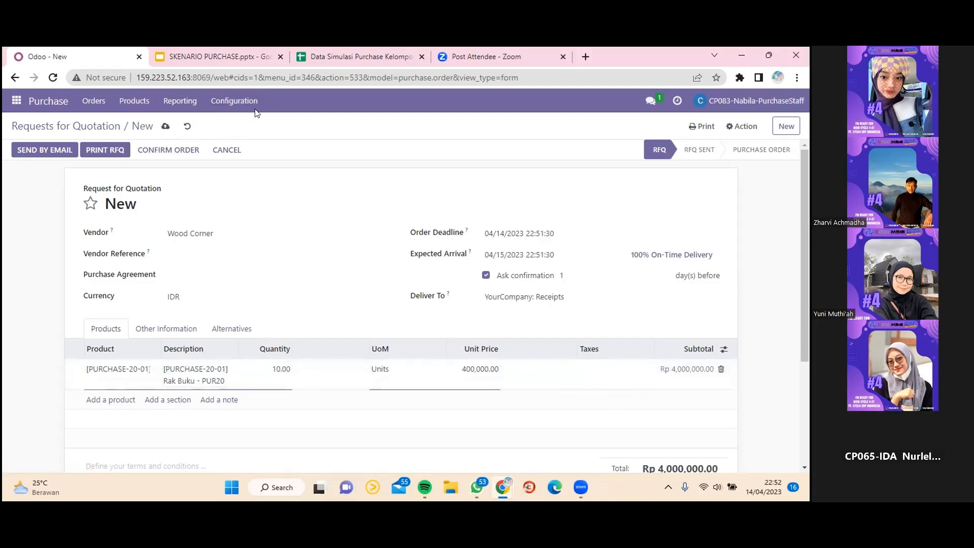
Check the RFQ sheet for the next product and add [PURCHASE-20-02] Meja Kerja - PUR20 as the quotation's second line.
{"action": "left_click", "coordinate": [330, 51]}
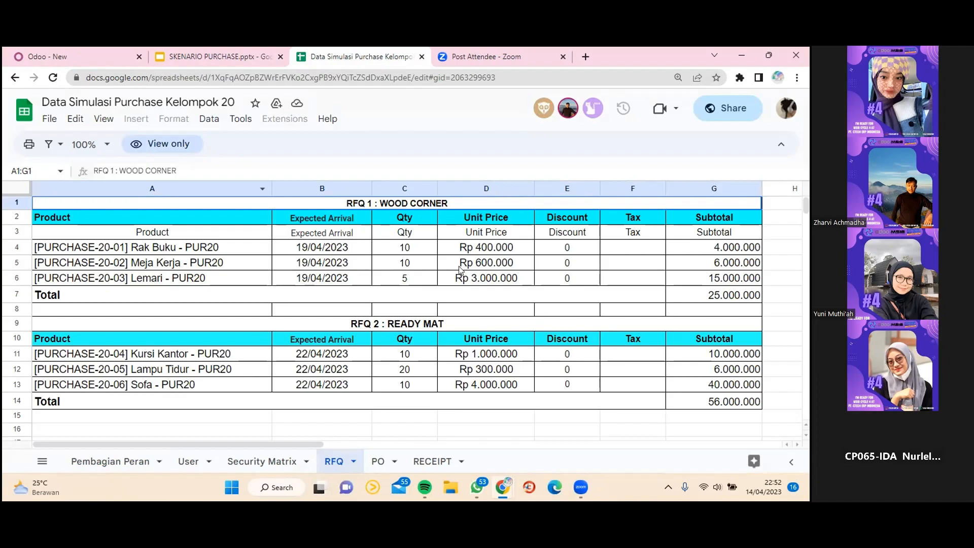
{"action": "left_click", "coordinate": [5, 53]}
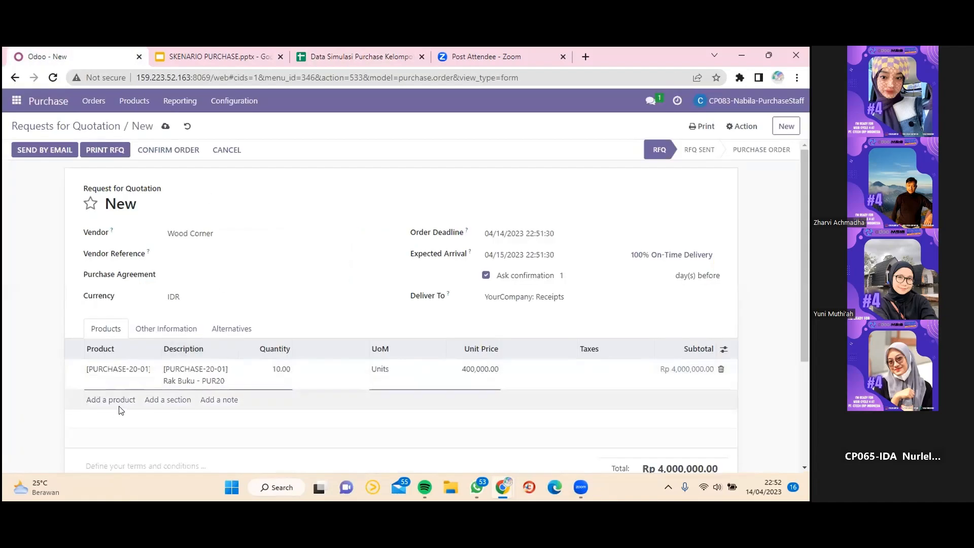
{"action": "left_click", "coordinate": [132, 401]}
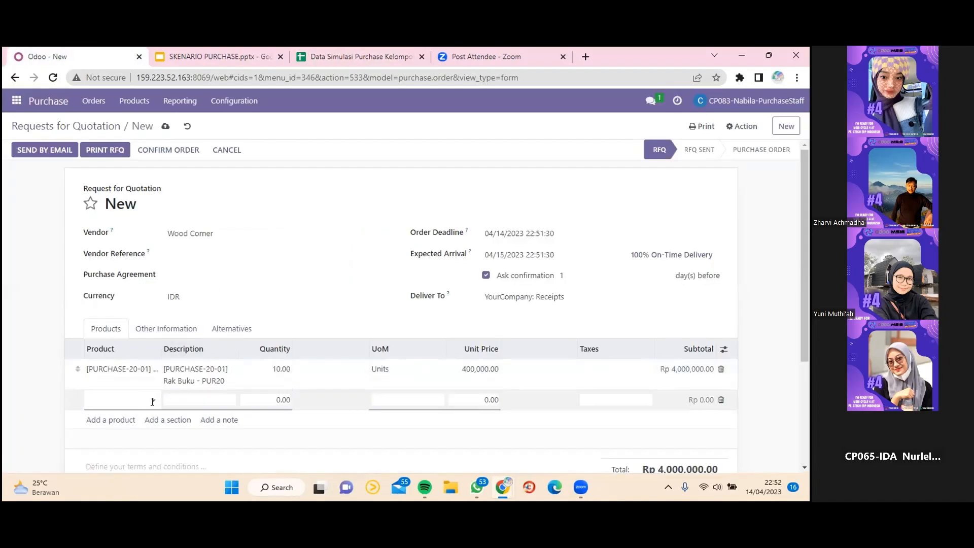
{"action": "type", "text": "meja"}
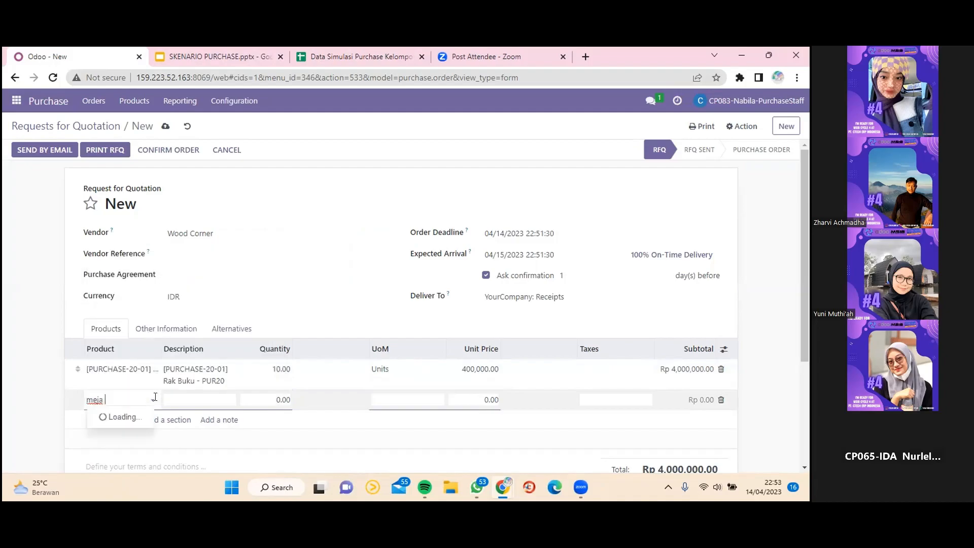
{"action": "type", "text": " kerj"}
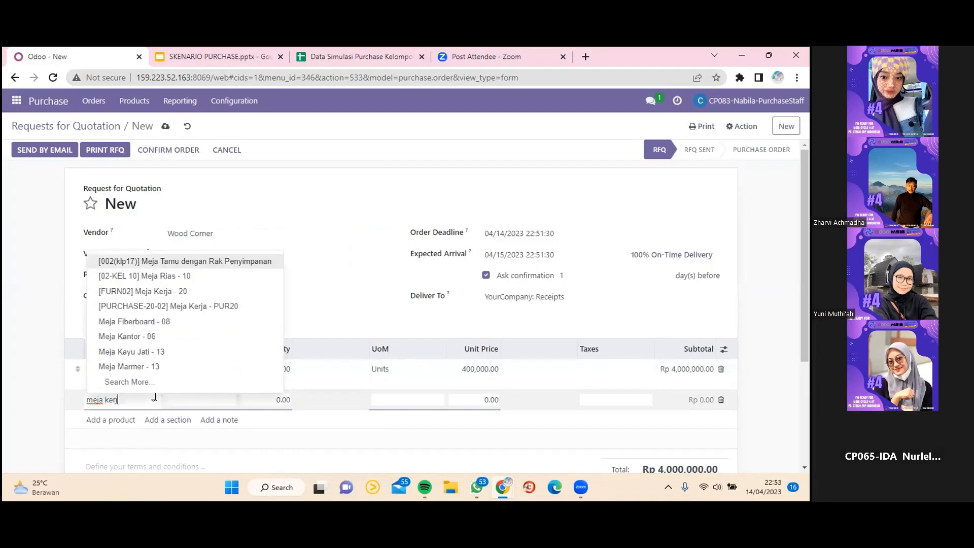
{"action": "type", "text": "a"}
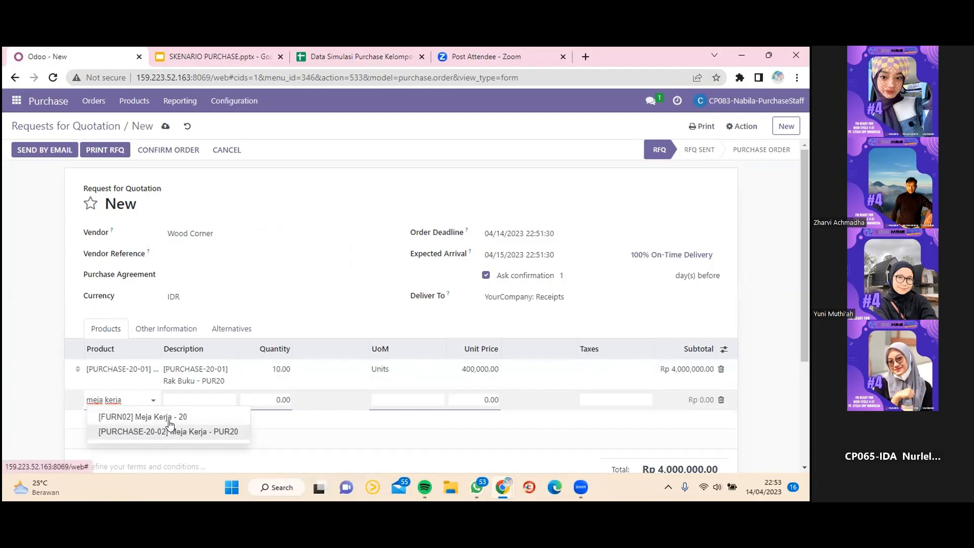
{"action": "left_click", "coordinate": [170, 420]}
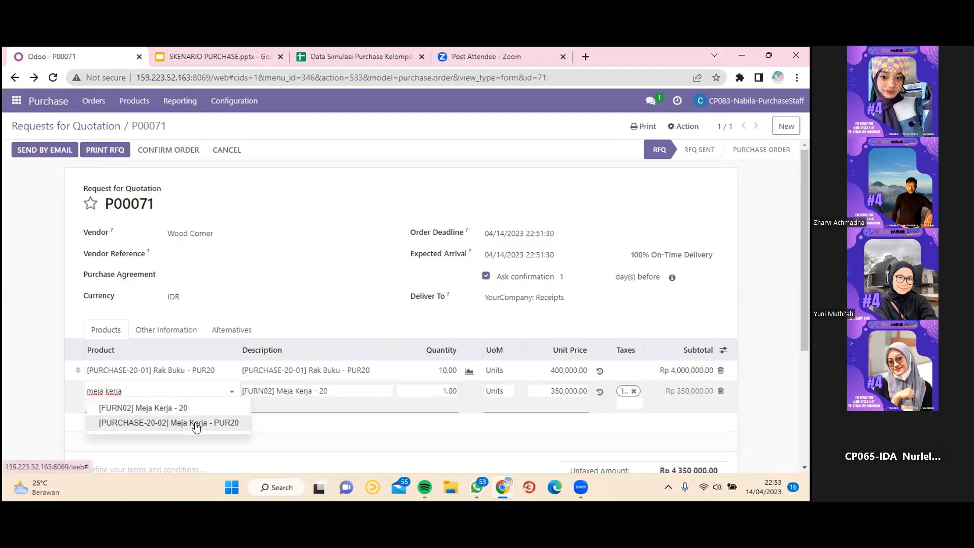
{"action": "left_click", "coordinate": [197, 425]}
Set the Meja Kerja line's quantity to 10 and remove its tax.
{"action": "left_click", "coordinate": [443, 391]}
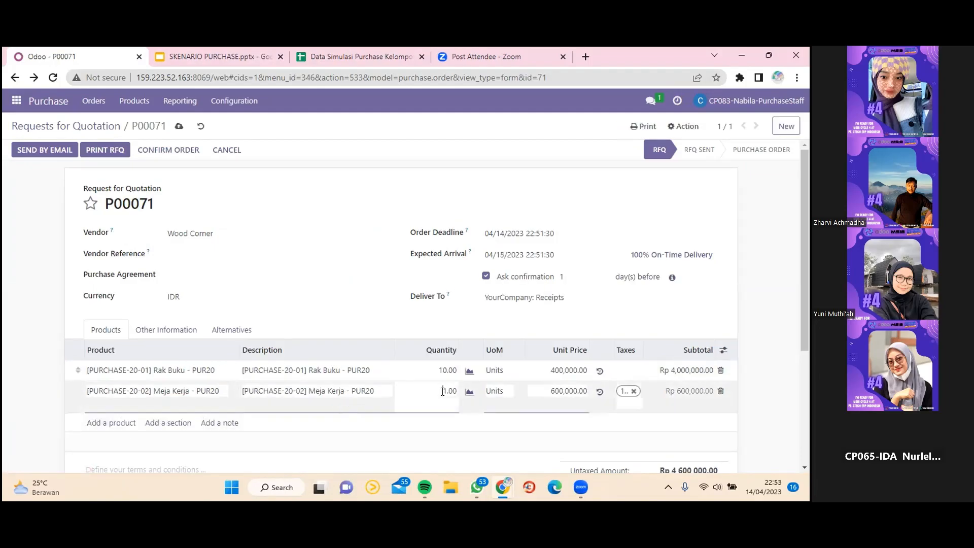
{"action": "key", "text": "ctrl+a"}
{"action": "type", "text": "1"}
{"action": "left_click", "coordinate": [634, 391]}
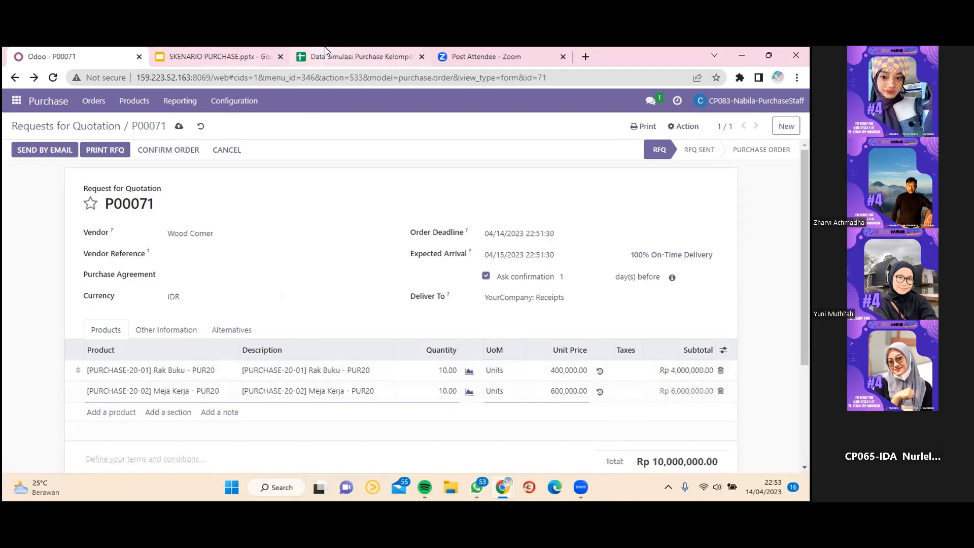
Check the RFQ sheet for the next product, add [PURCHASE-20-03] Lemari - PUR20 as the third line and set its quantity to 5.
{"action": "left_click", "coordinate": [325, 56]}
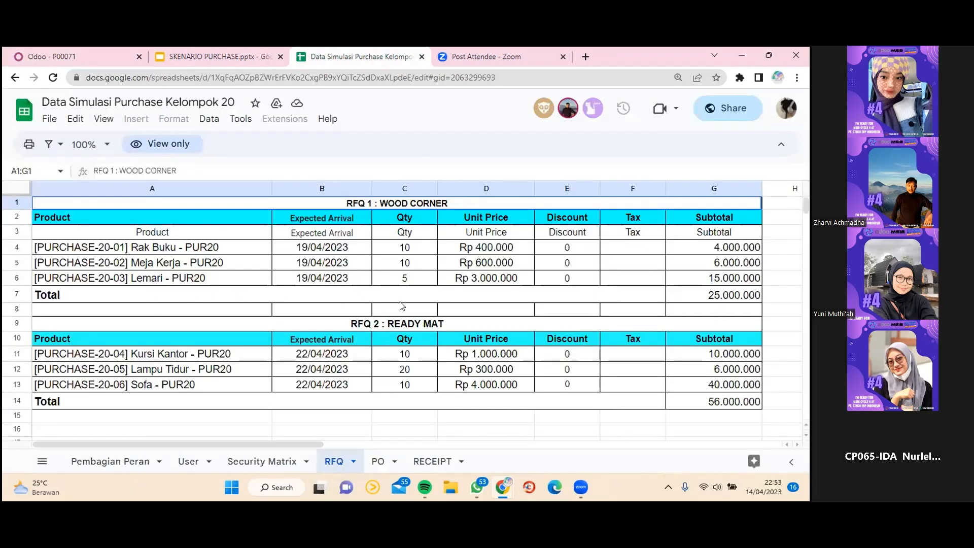
{"action": "left_click", "coordinate": [78, 59]}
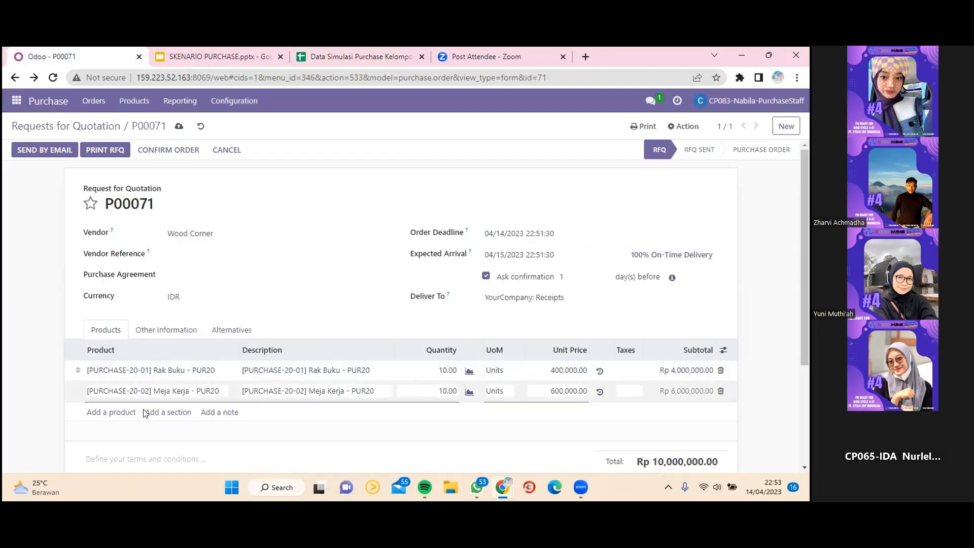
{"action": "left_click", "coordinate": [120, 412]}
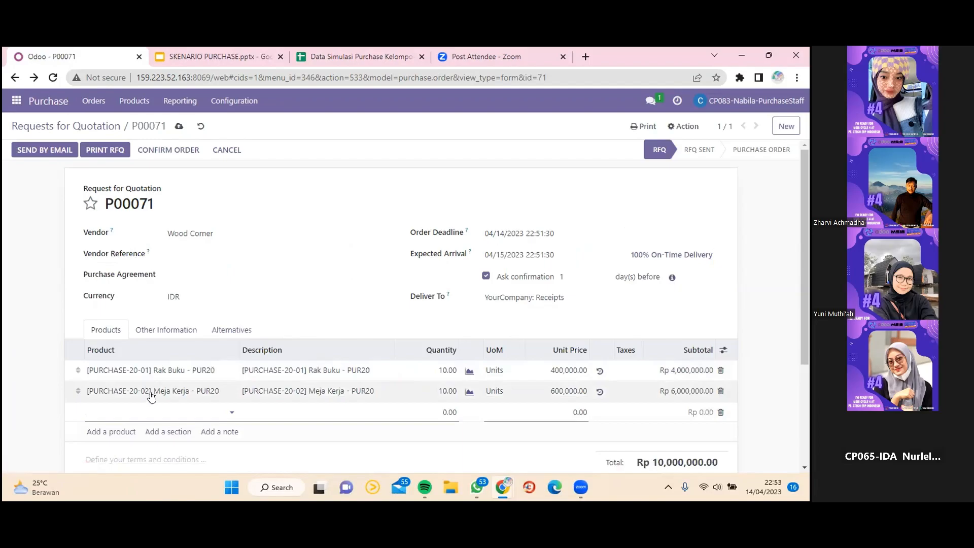
{"action": "type", "text": "lemari"}
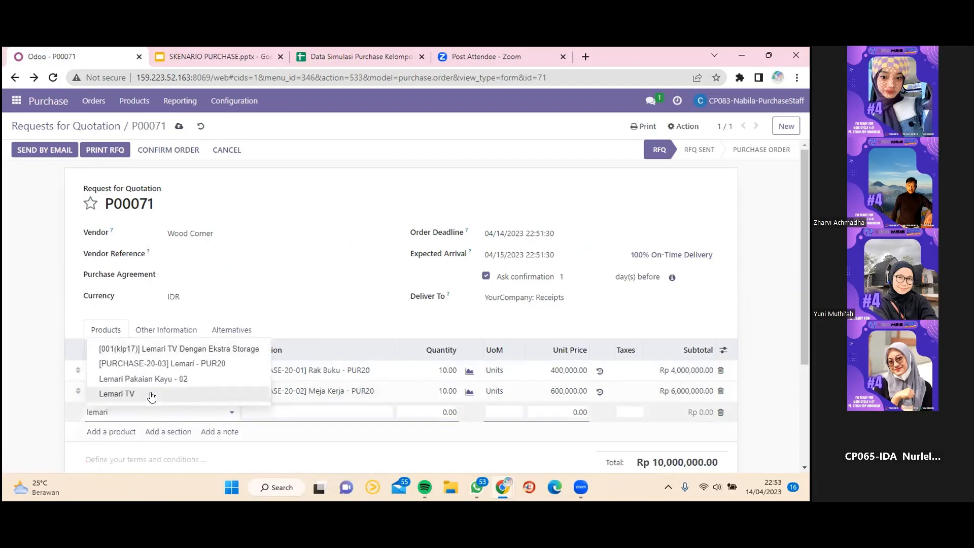
{"action": "left_click", "coordinate": [223, 363]}
{"action": "left_click", "coordinate": [445, 412]}
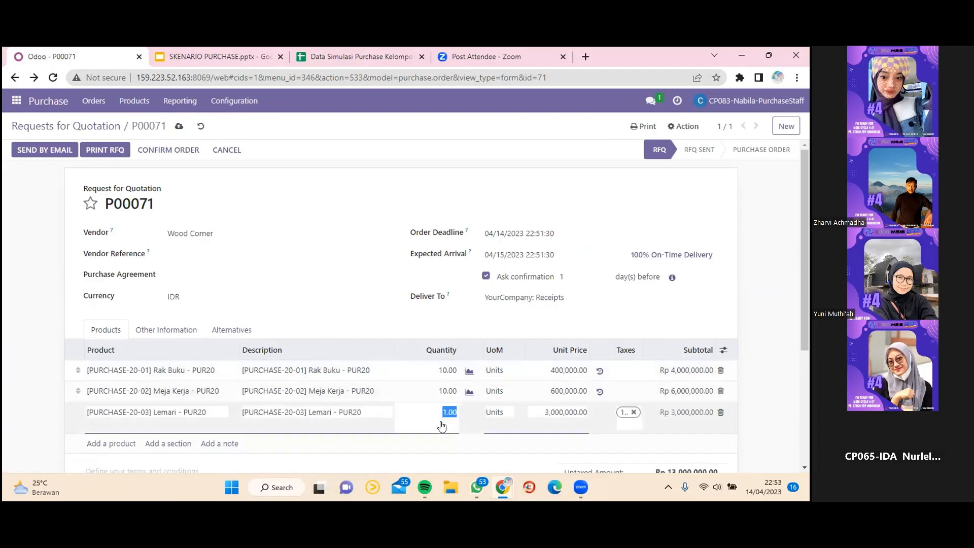
{"action": "type", "text": "5"}
{"action": "left_click", "coordinate": [377, 274]}
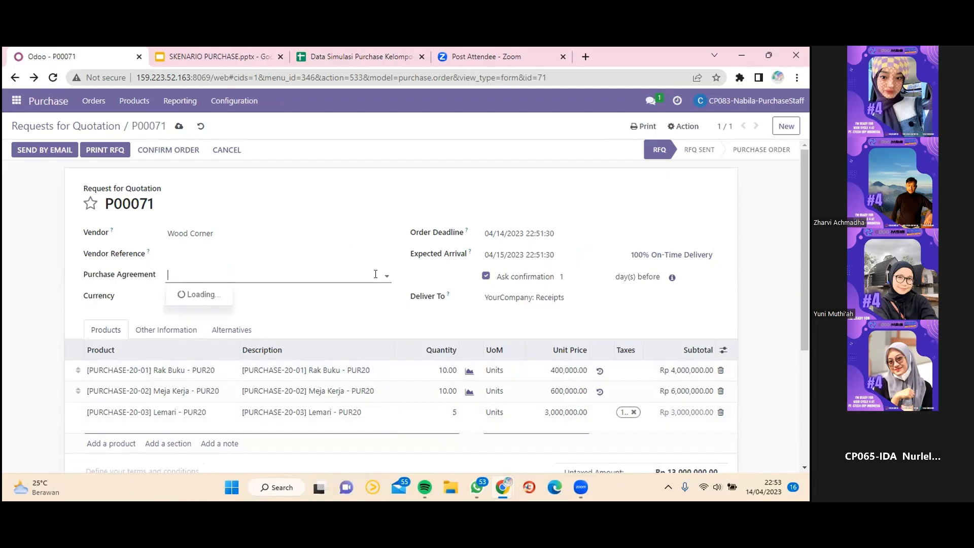
{"action": "left_click", "coordinate": [386, 306]}
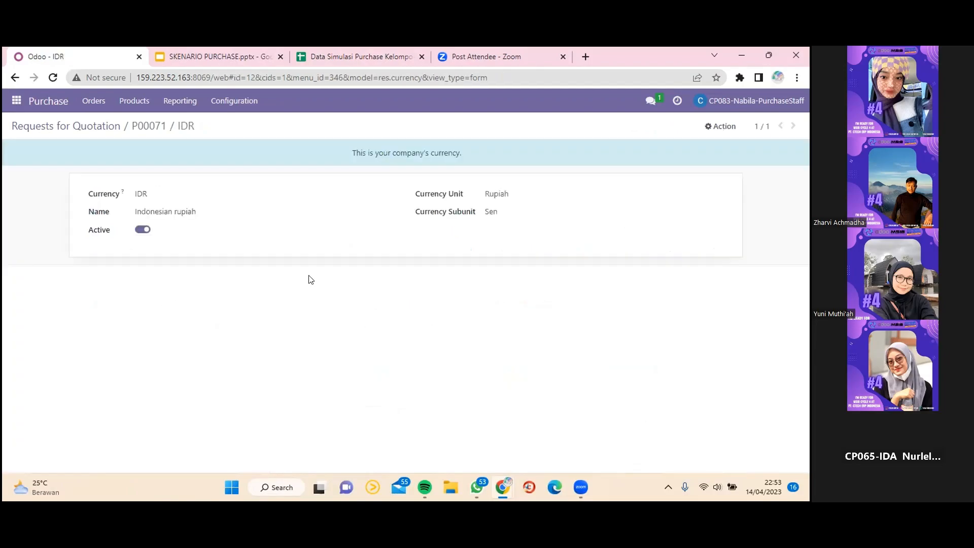
{"action": "left_click", "coordinate": [19, 76]}
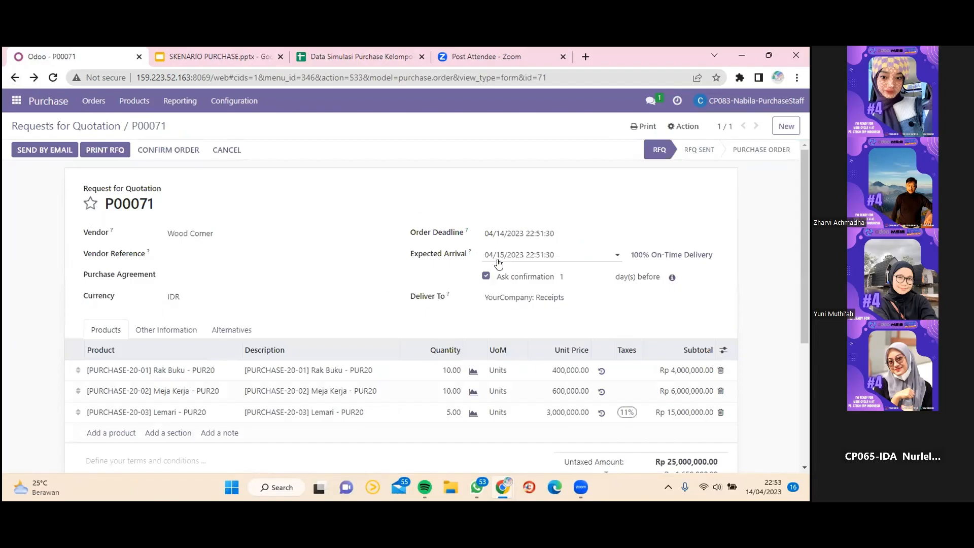
Look up the Wood Corner arrival date in the RFQ sheet and set the quotation's Expected Arrival to 04/19/2023.
{"action": "left_click", "coordinate": [325, 50]}
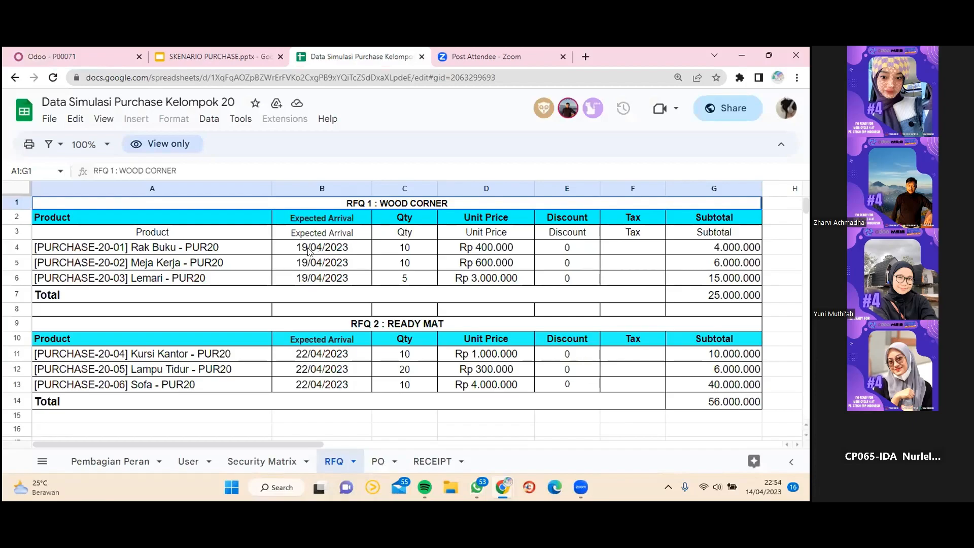
{"action": "left_click", "coordinate": [61, 57]}
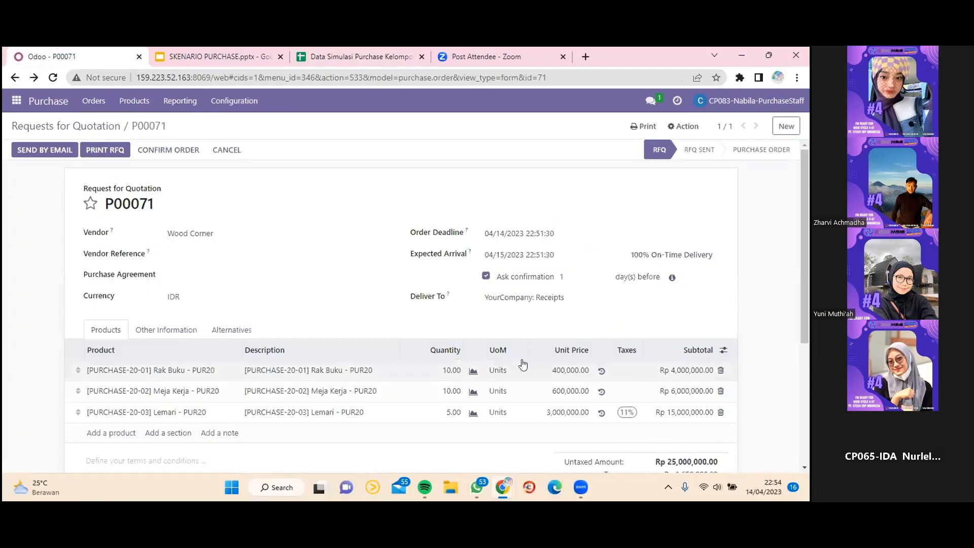
{"action": "left_click", "coordinate": [508, 255]}
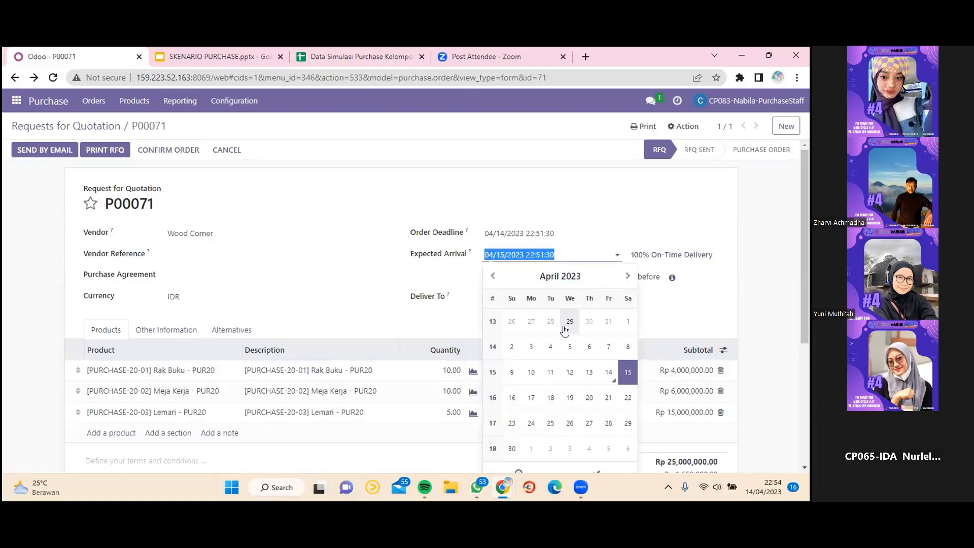
{"action": "left_click", "coordinate": [570, 399]}
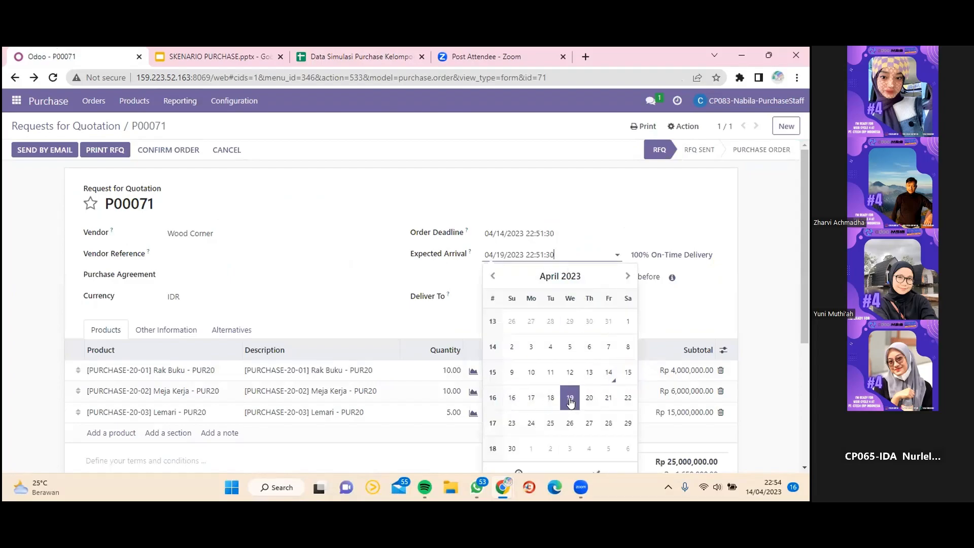
{"action": "left_click", "coordinate": [759, 310]}
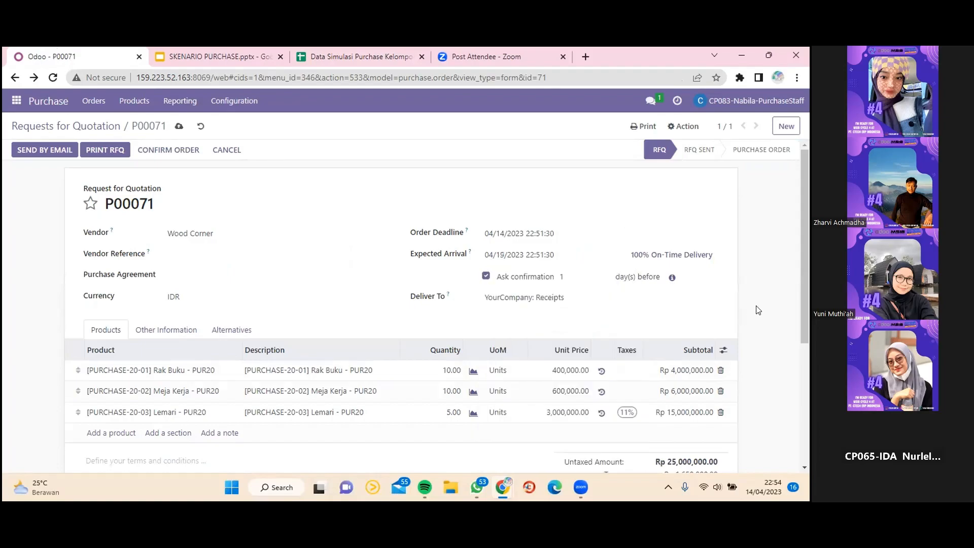
Remove the 11% tax from the Lemari line and compare the quotation's total with the RFQ sheet.
{"action": "left_click", "coordinate": [632, 414]}
{"action": "left_click", "coordinate": [634, 412]}
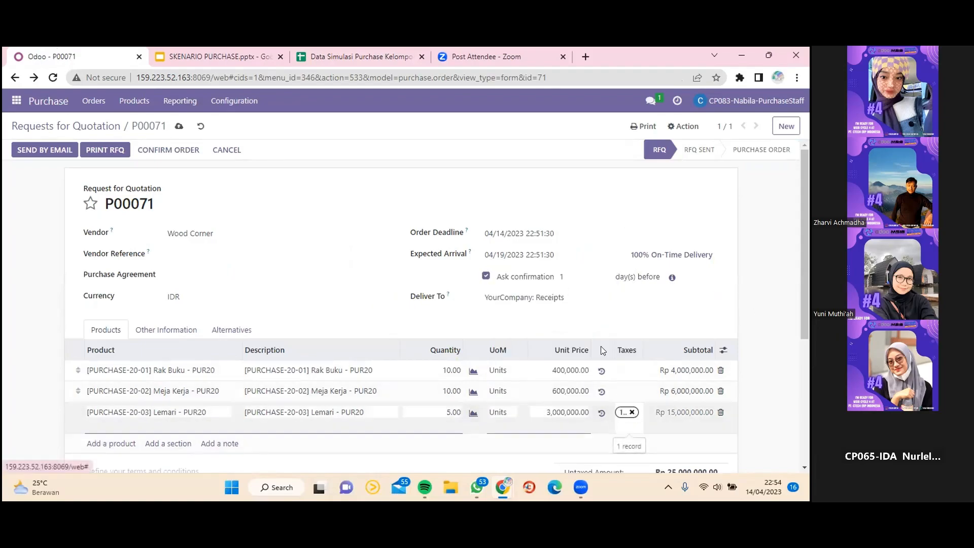
{"action": "left_click_drag", "start_coordinate": [806, 262], "coordinate": [808, 296]}
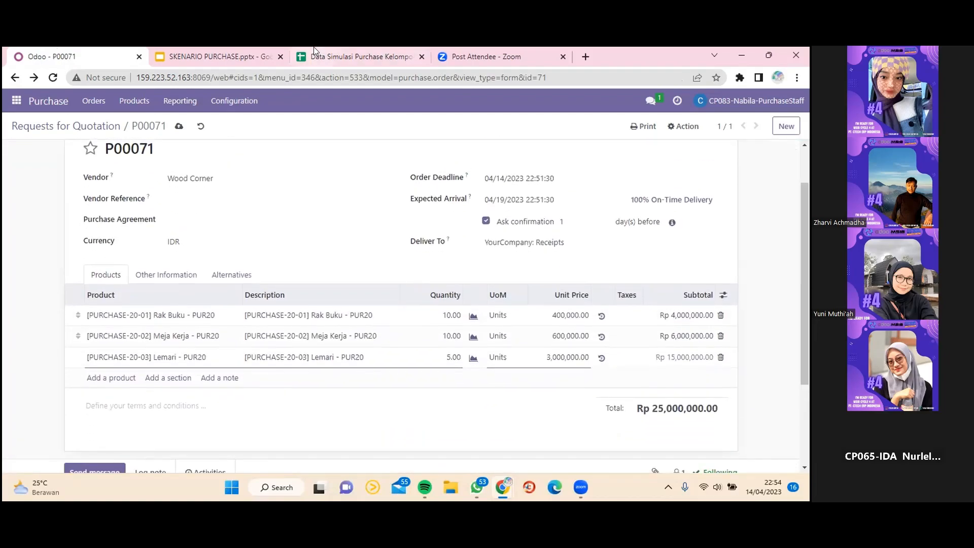
{"action": "left_click", "coordinate": [355, 57]}
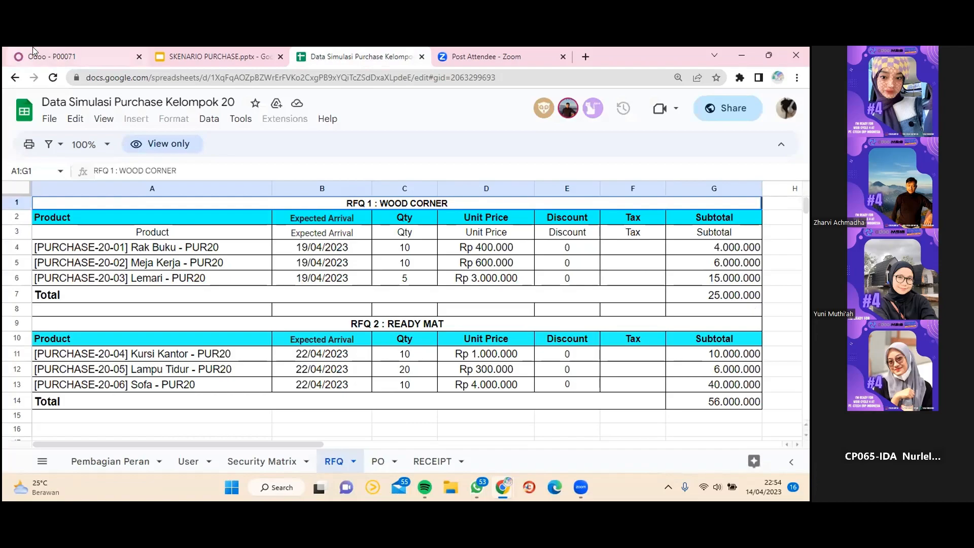
Return to the Wood Corner quotation and send it to the vendor by email with the RFQ PDF attached.
{"action": "left_click", "coordinate": [44, 59]}
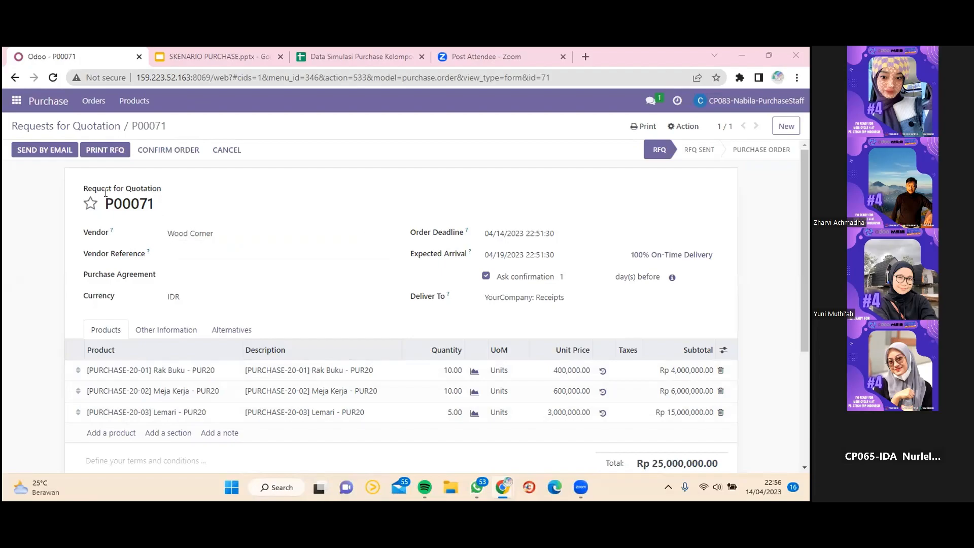
{"action": "left_click", "coordinate": [37, 153]}
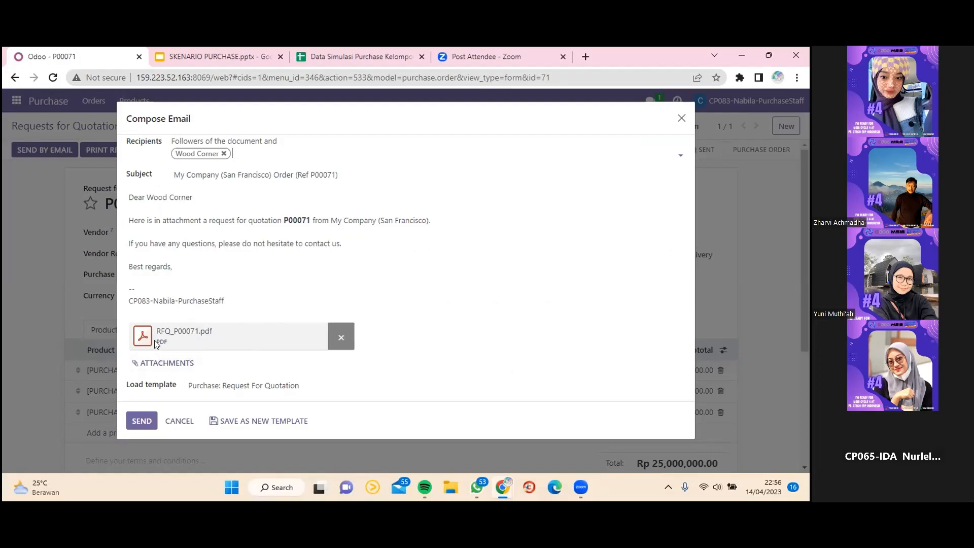
{"action": "left_click", "coordinate": [143, 422]}
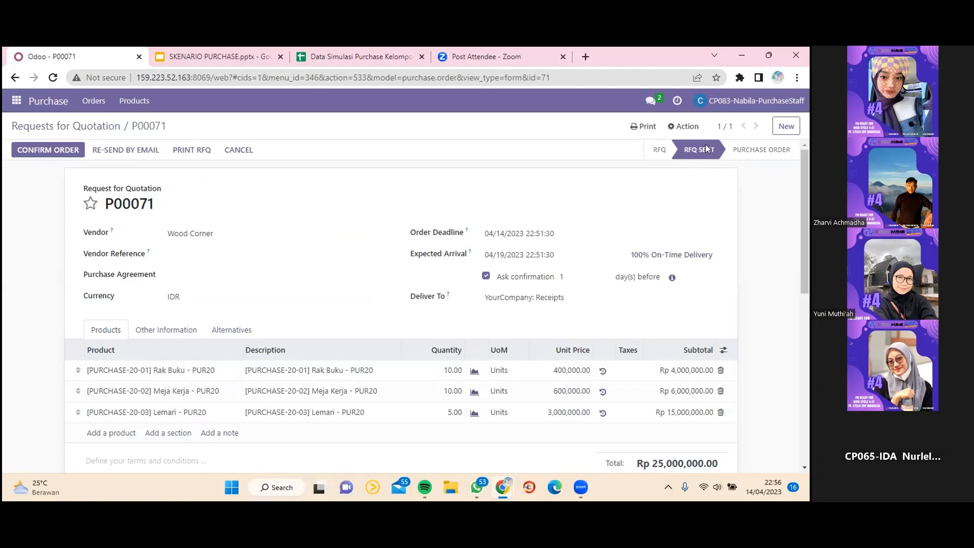
Create a new request for quotation with Ready Mat as the vendor.
{"action": "left_click", "coordinate": [63, 124]}
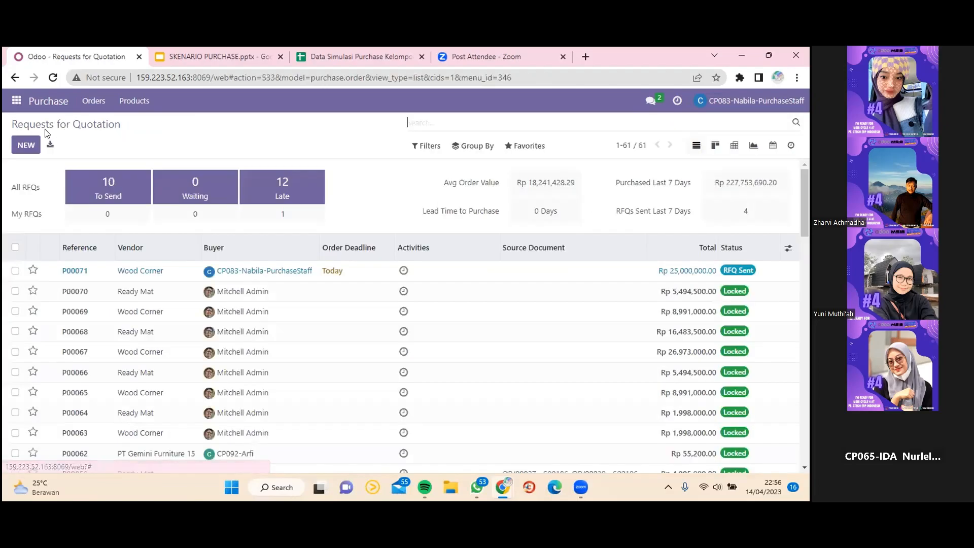
{"action": "left_click", "coordinate": [22, 147]}
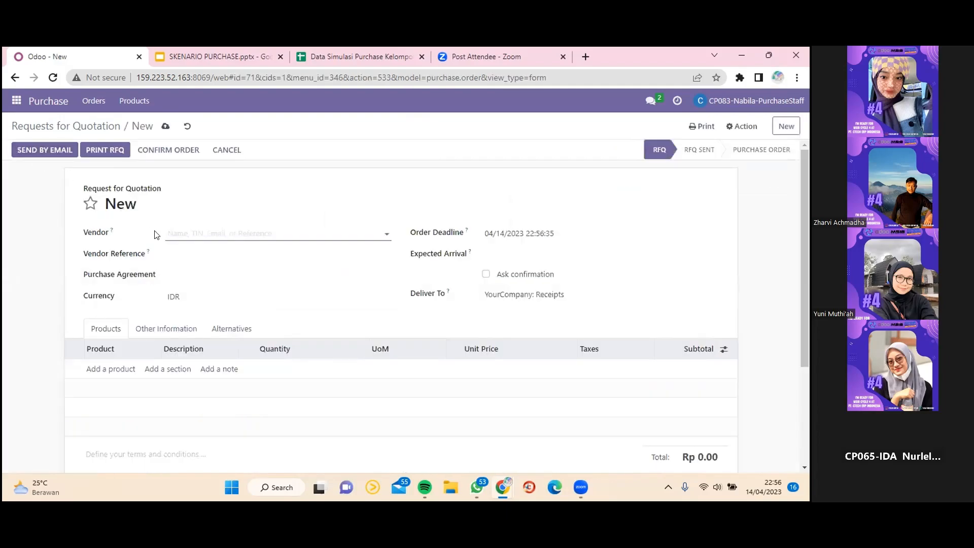
{"action": "type", "text": "ready"}
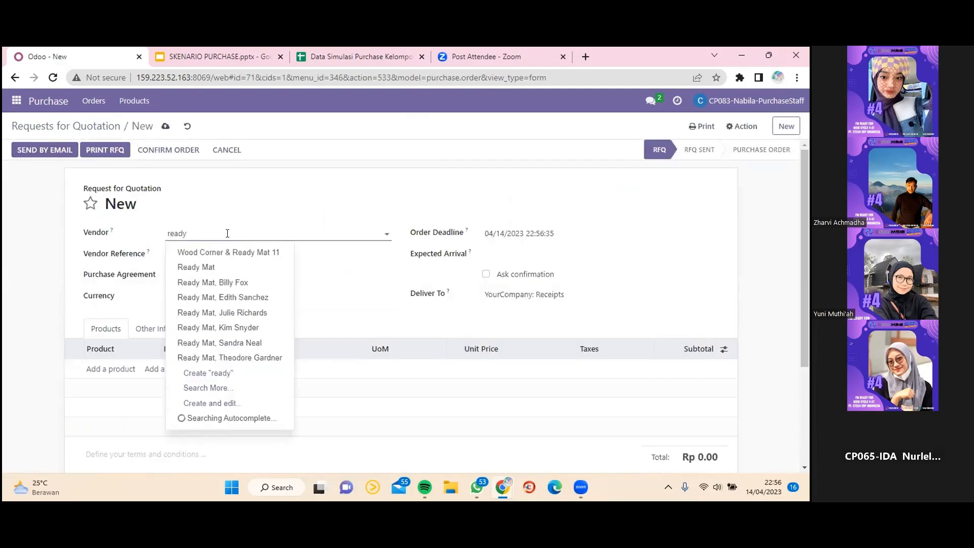
{"action": "left_click", "coordinate": [249, 268]}
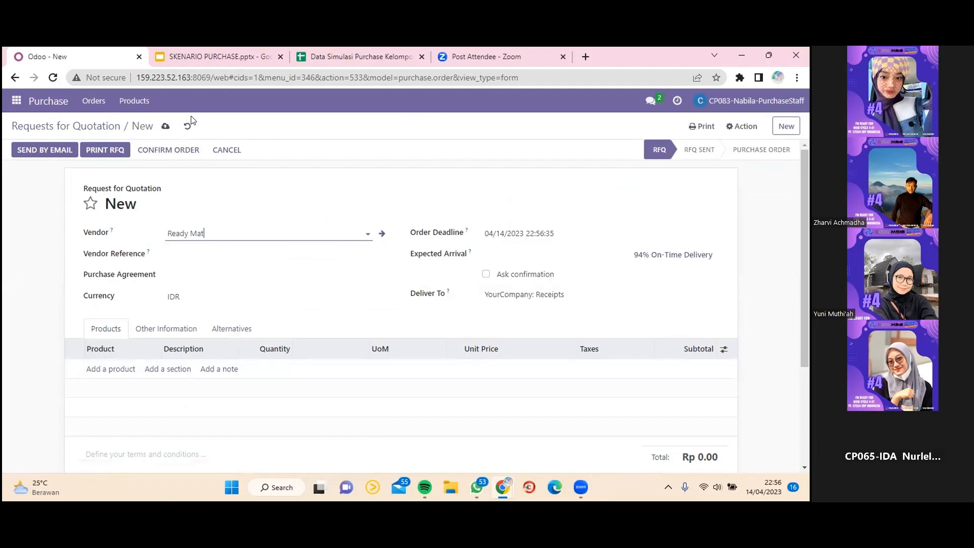
Check the RFQ sheet for the Ready Mat products and add [PURCHASE-20-04] Kursi Kantor - PUR20 as the quotation's first line.
{"action": "left_click", "coordinate": [355, 57]}
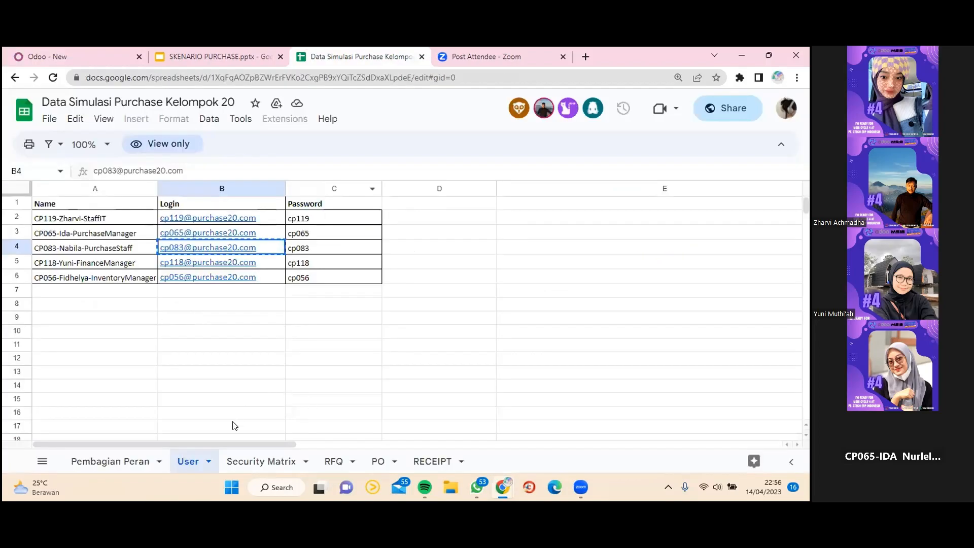
{"action": "left_click", "coordinate": [334, 461]}
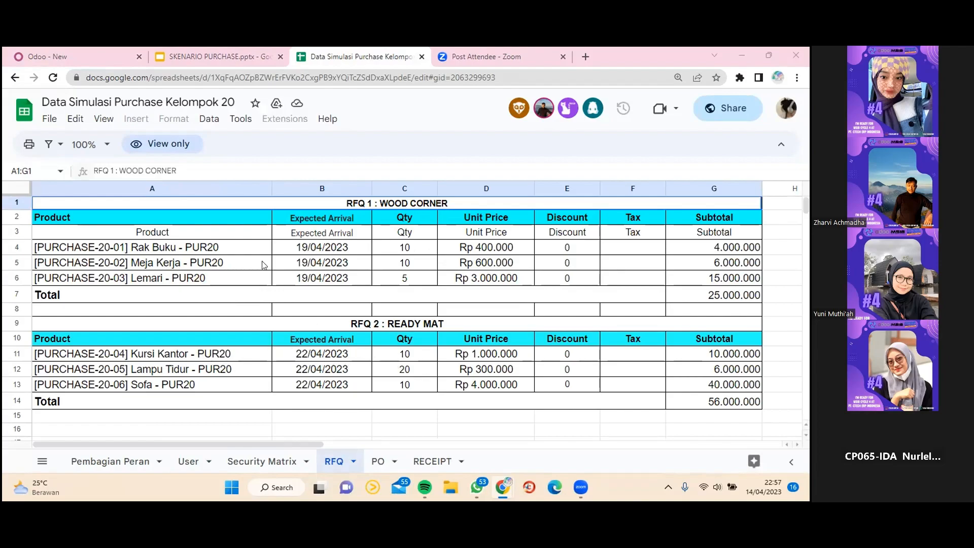
{"action": "left_click", "coordinate": [109, 55]}
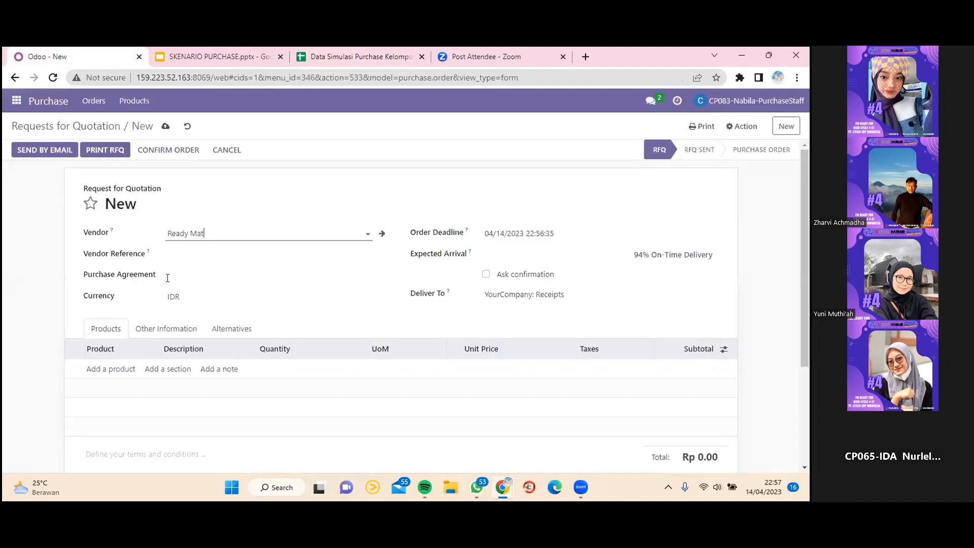
{"action": "left_click", "coordinate": [118, 369]}
{"action": "left_click", "coordinate": [148, 369]}
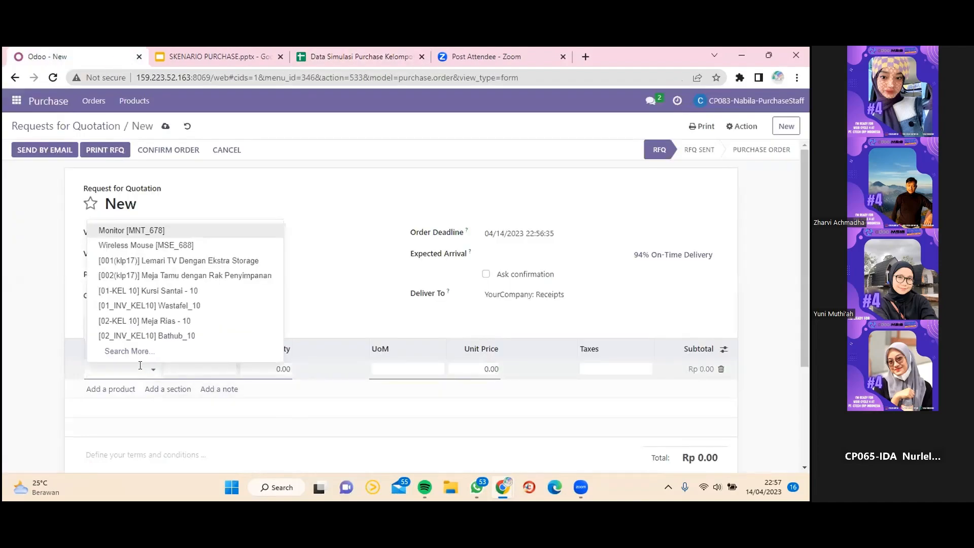
{"action": "type", "text": "kursi"}
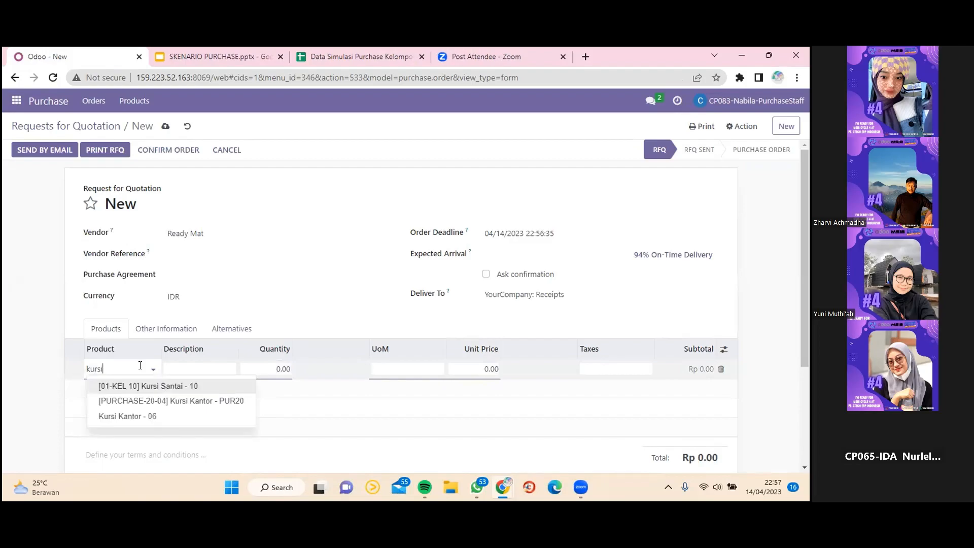
{"action": "left_click", "coordinate": [178, 405]}
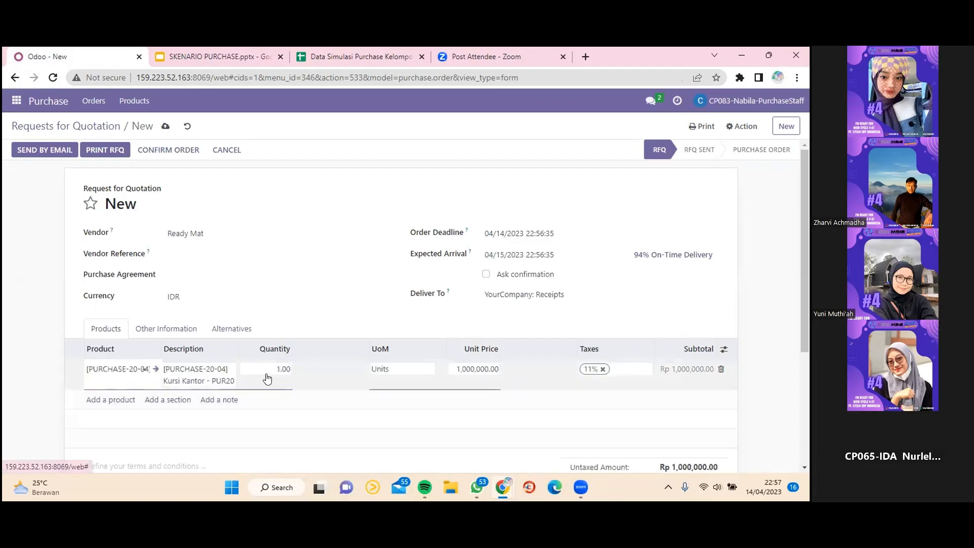
Set the Kursi Kantor line's quantity to 10 and check the line against the RFQ sheet.
{"action": "left_click", "coordinate": [283, 365]}
{"action": "type", "text": "1"}
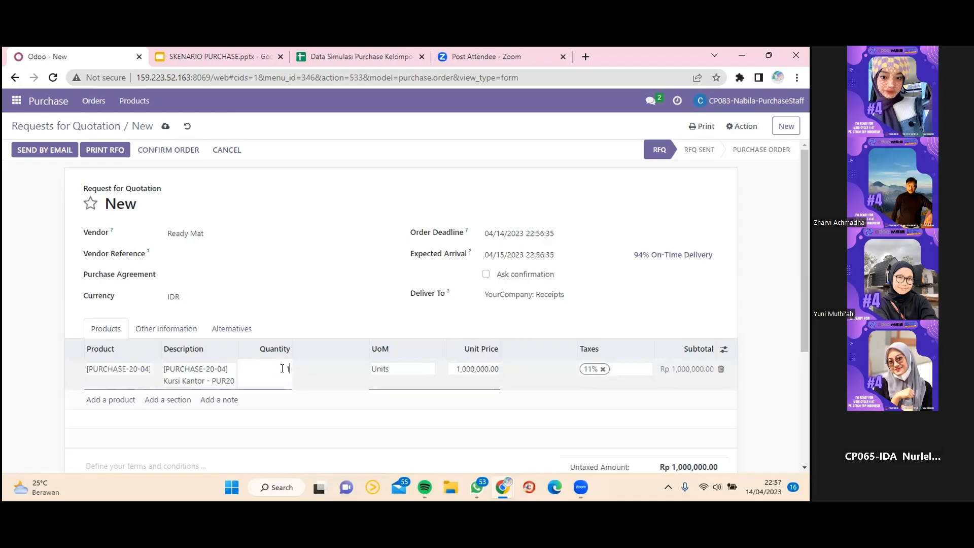
{"action": "type", "text": "0"}
{"action": "left_click", "coordinate": [595, 369]}
{"action": "left_click", "coordinate": [383, 55]}
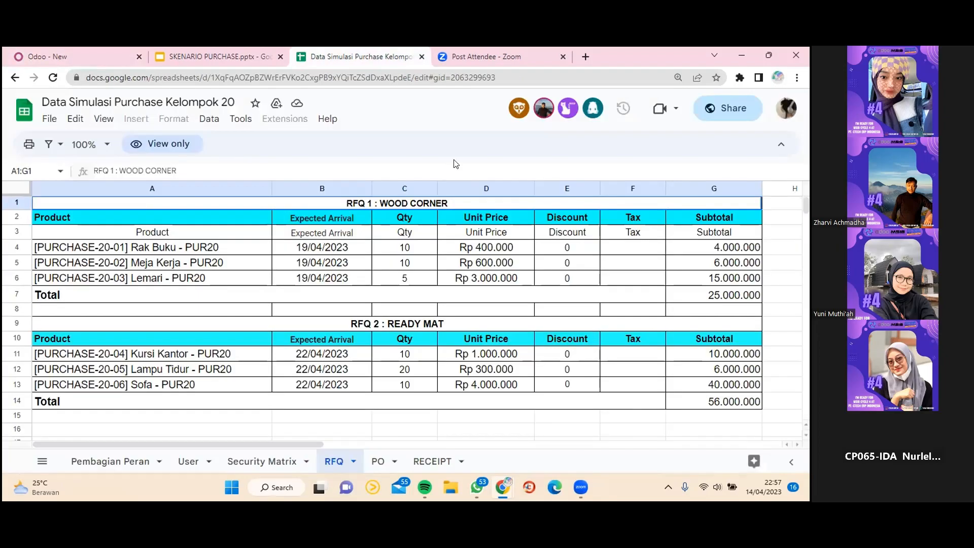
{"action": "left_click", "coordinate": [43, 55]}
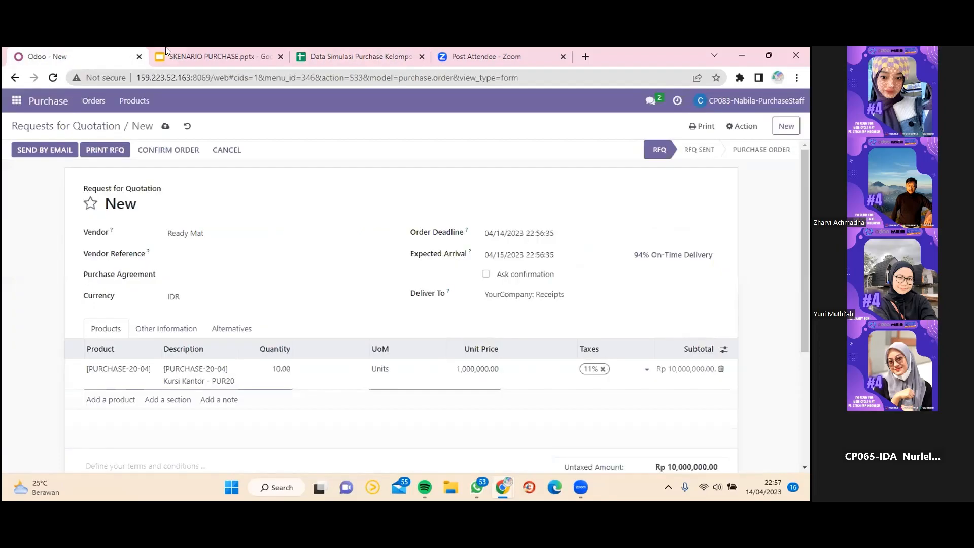
Add [PURCHASE-20-05] Lampu Tidur - PUR20 as the next quotation line with quantity 20, checking it against the RFQ sheet.
{"action": "left_click", "coordinate": [374, 51]}
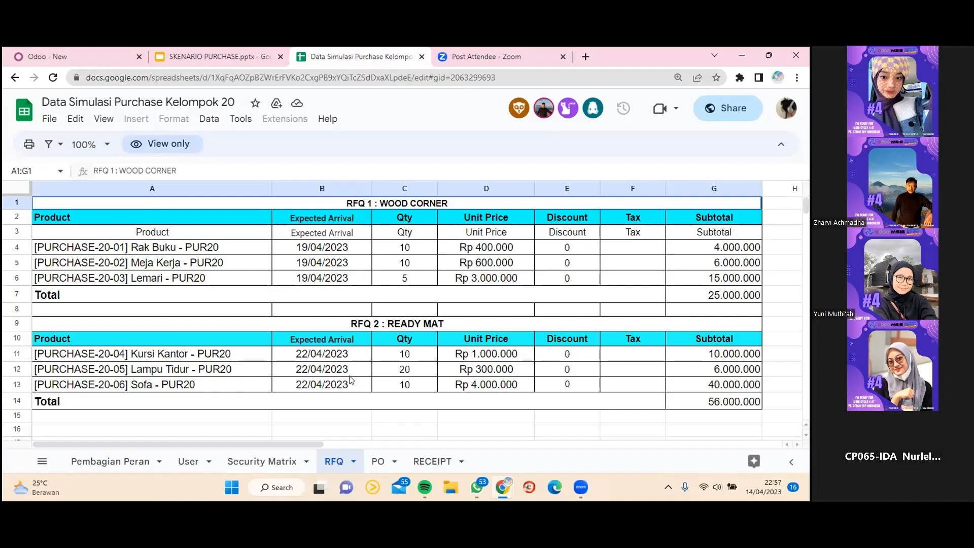
{"action": "left_click", "coordinate": [44, 55]}
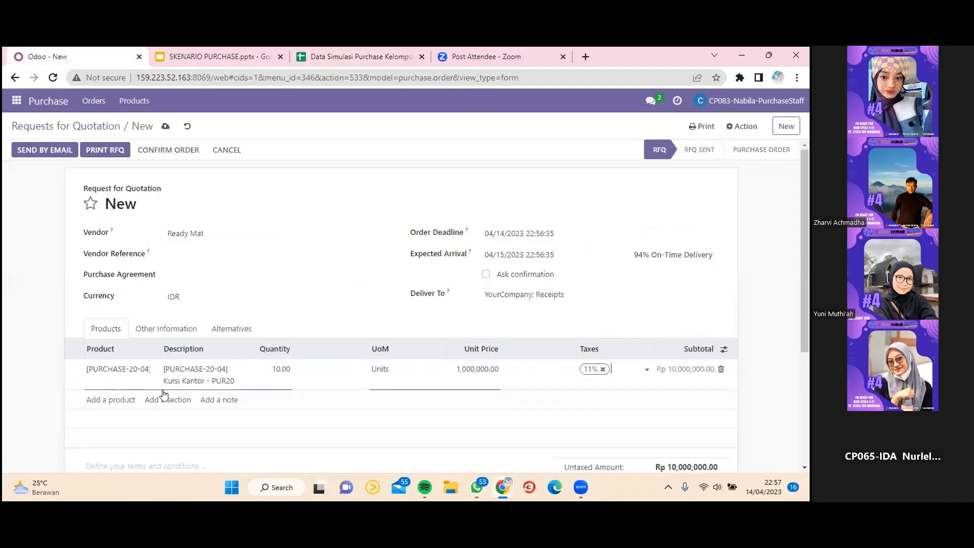
{"action": "left_click", "coordinate": [109, 400]}
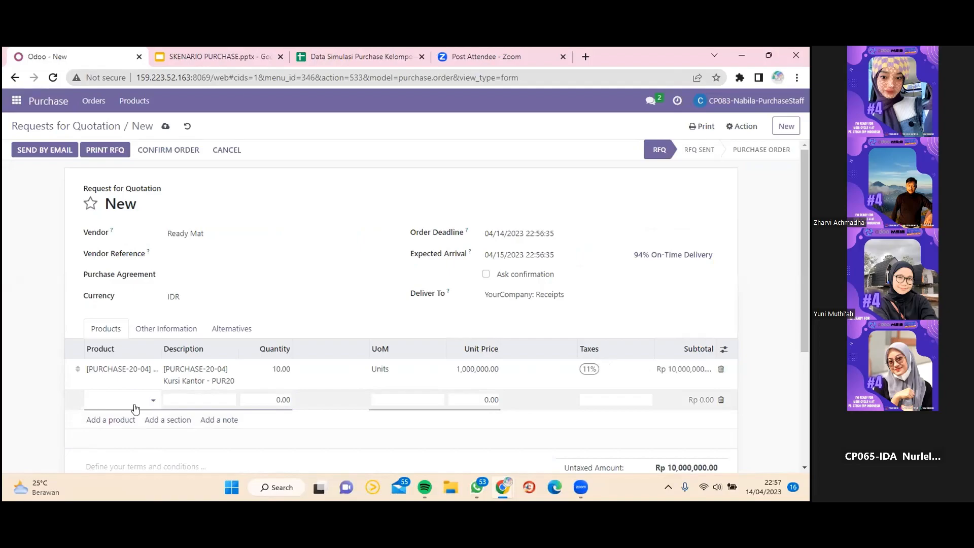
{"action": "type", "text": "lampu"}
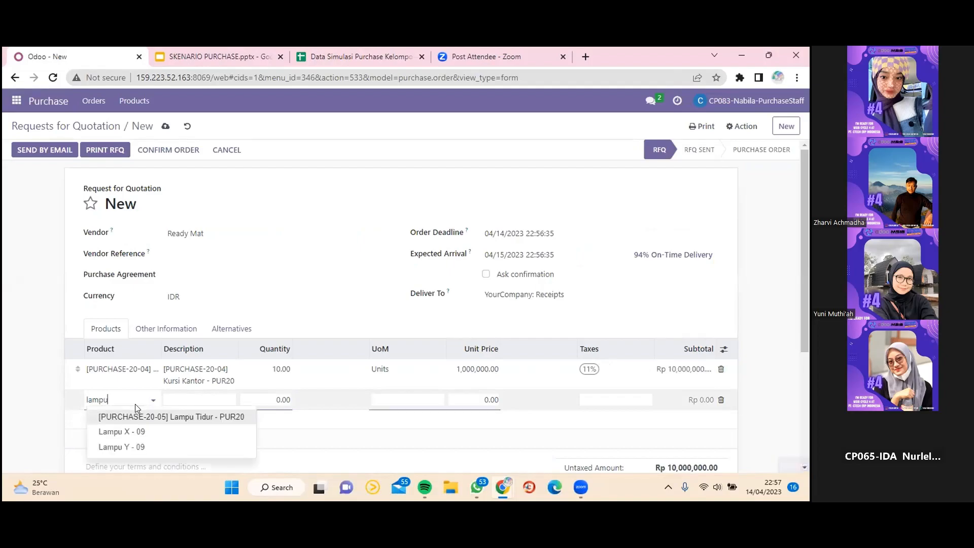
{"action": "left_click", "coordinate": [154, 417]}
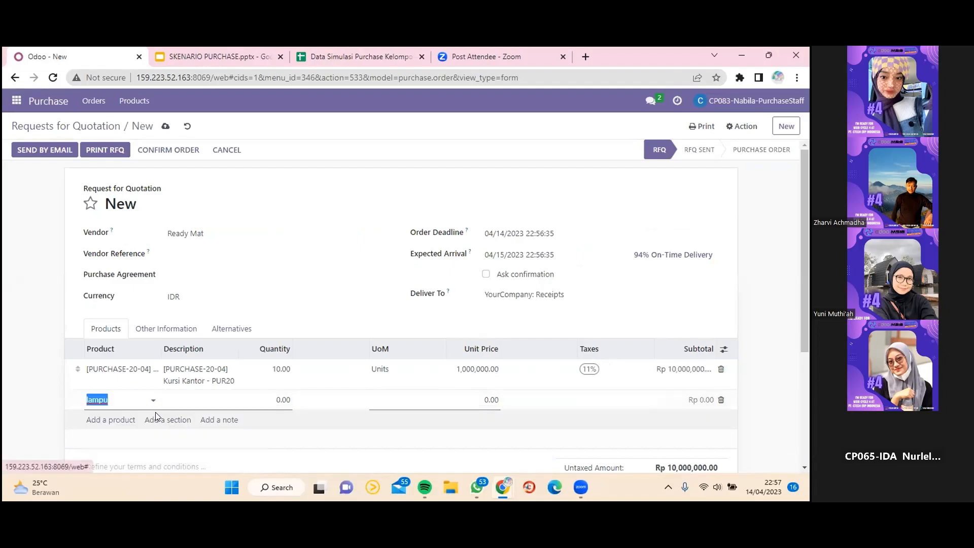
{"action": "left_click", "coordinate": [292, 397]}
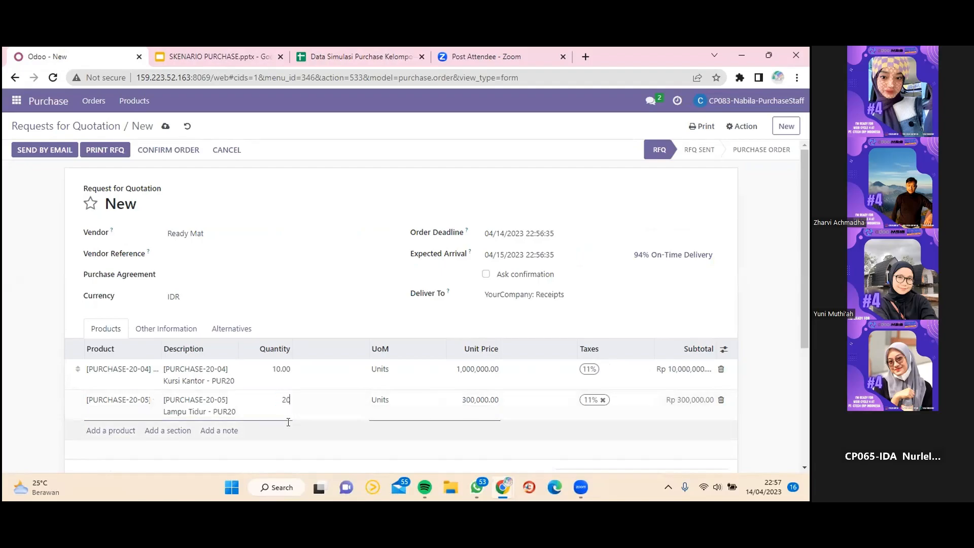
{"action": "left_click", "coordinate": [318, 62]}
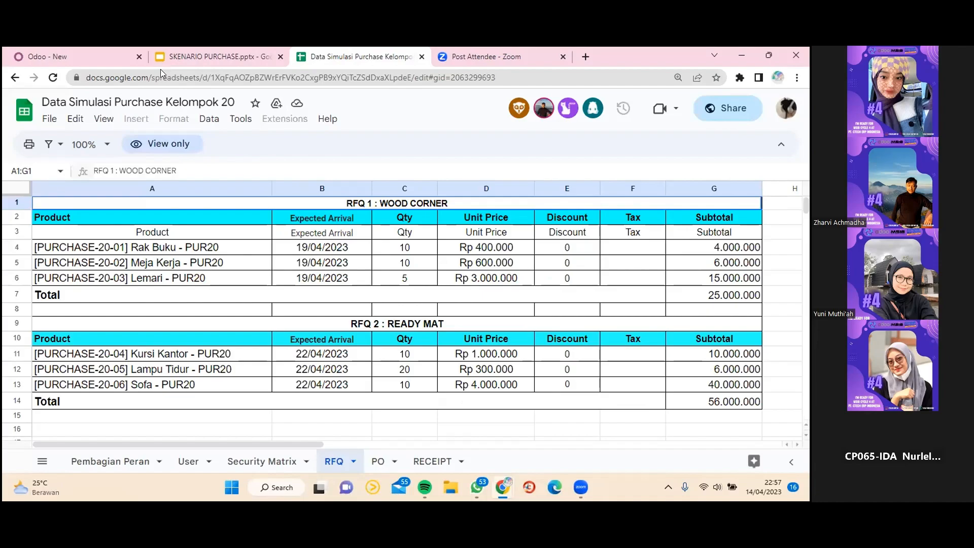
{"action": "left_click", "coordinate": [96, 59]}
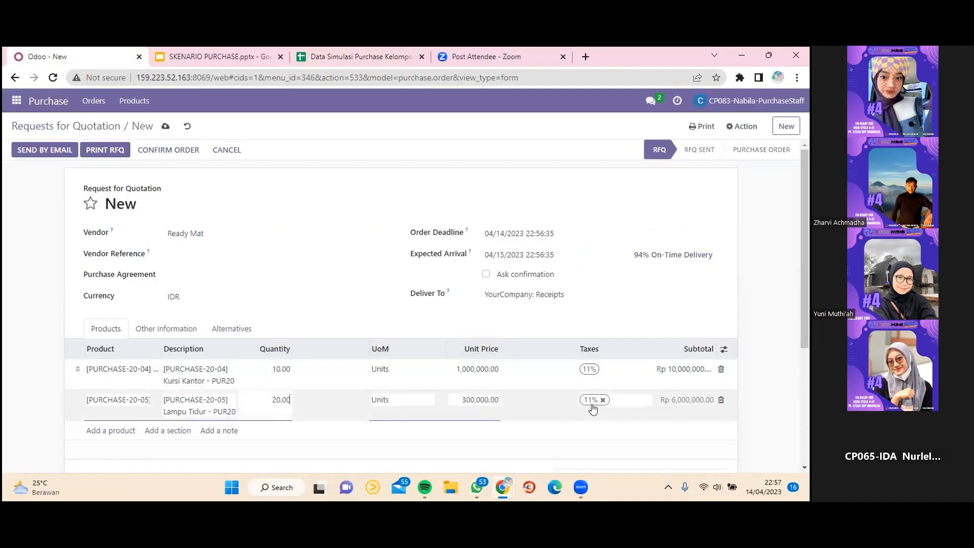
Remove the 11% tax from the Lampu Tidur and Kursi Kantor lines.
{"action": "left_click", "coordinate": [592, 379]}
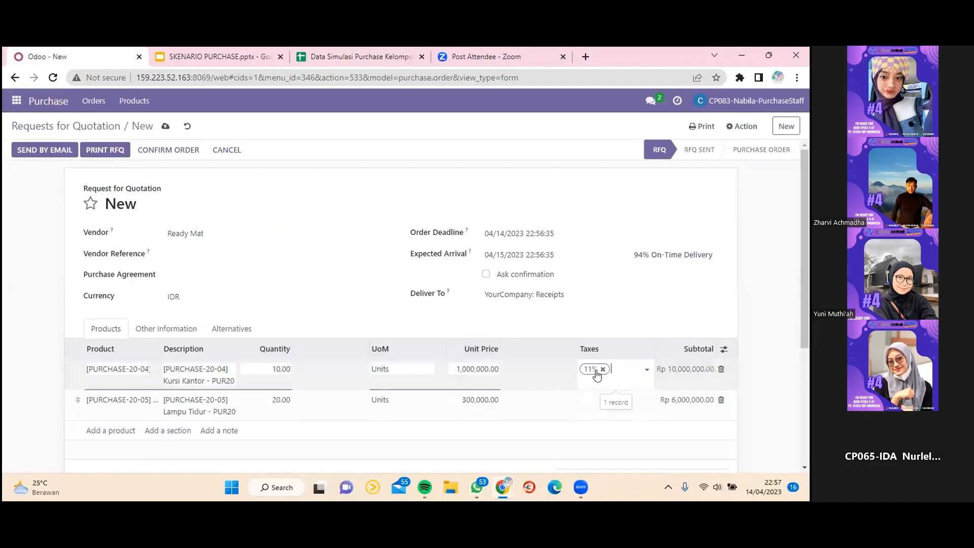
{"action": "left_click", "coordinate": [603, 369]}
{"action": "left_click", "coordinate": [5, 280]}
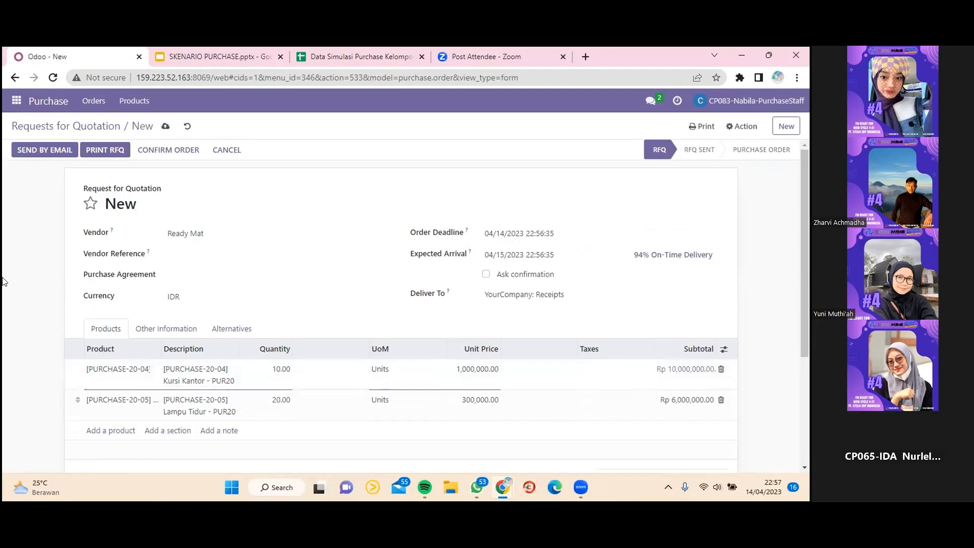
Look up the third Ready Mat product in the RFQ sheet and add [PURCHASE-20-06] Sofa - PUR20 with quantity 10.
{"action": "left_click", "coordinate": [317, 55]}
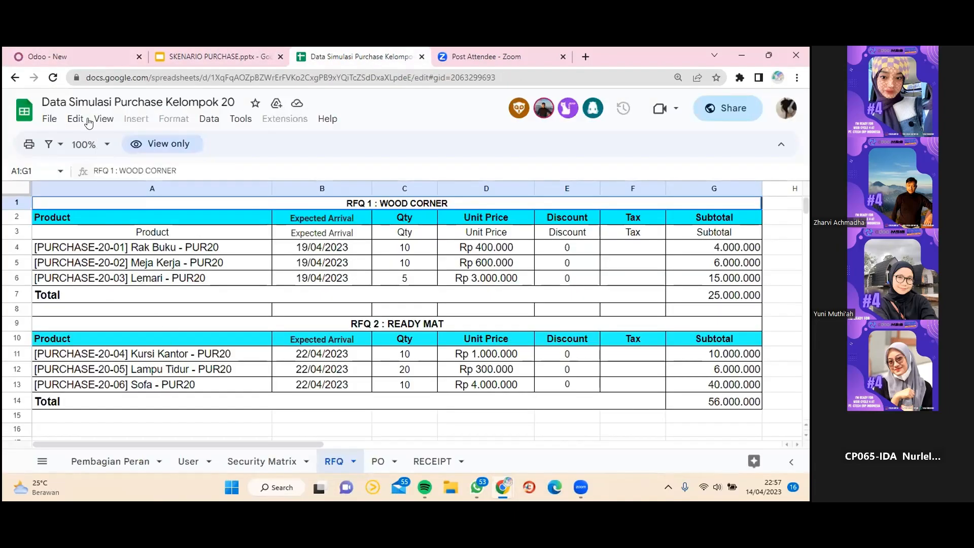
{"action": "key", "text": "ctrl+1"}
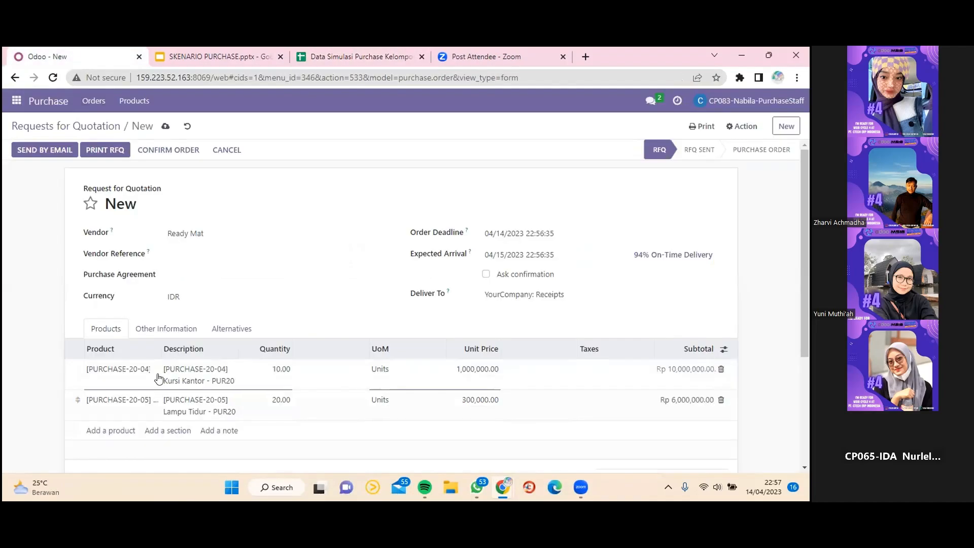
{"action": "left_click", "coordinate": [127, 431]}
{"action": "type", "text": "sofa"}
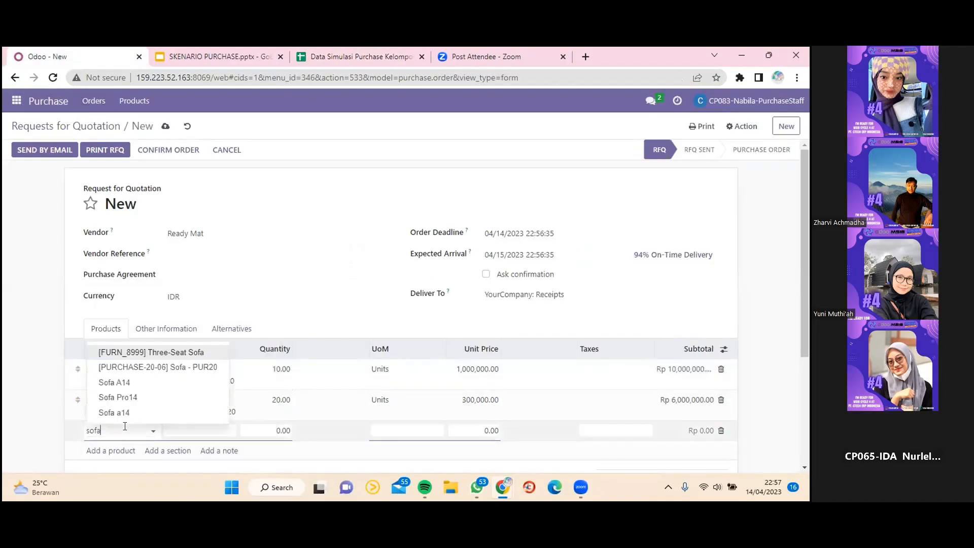
{"action": "left_click", "coordinate": [171, 367]}
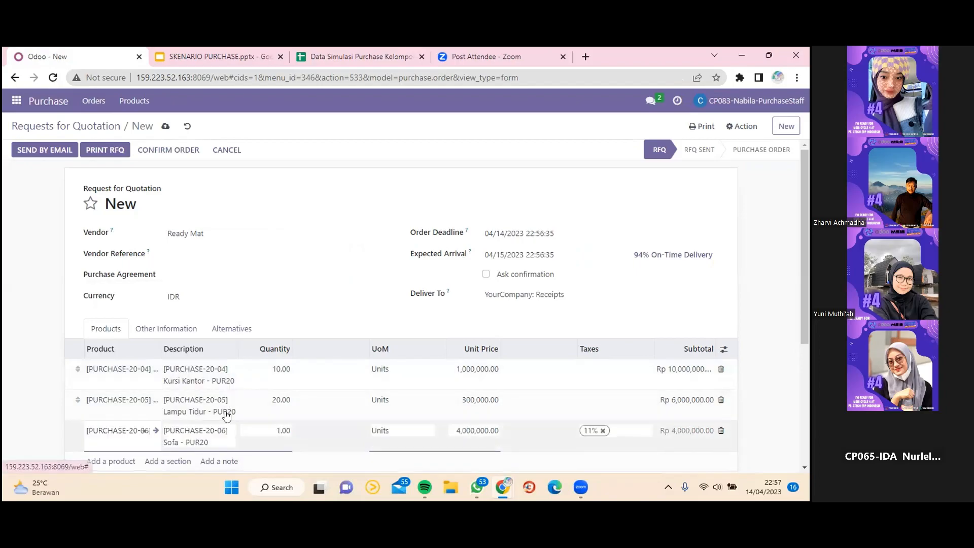
{"action": "type", "text": "1"}
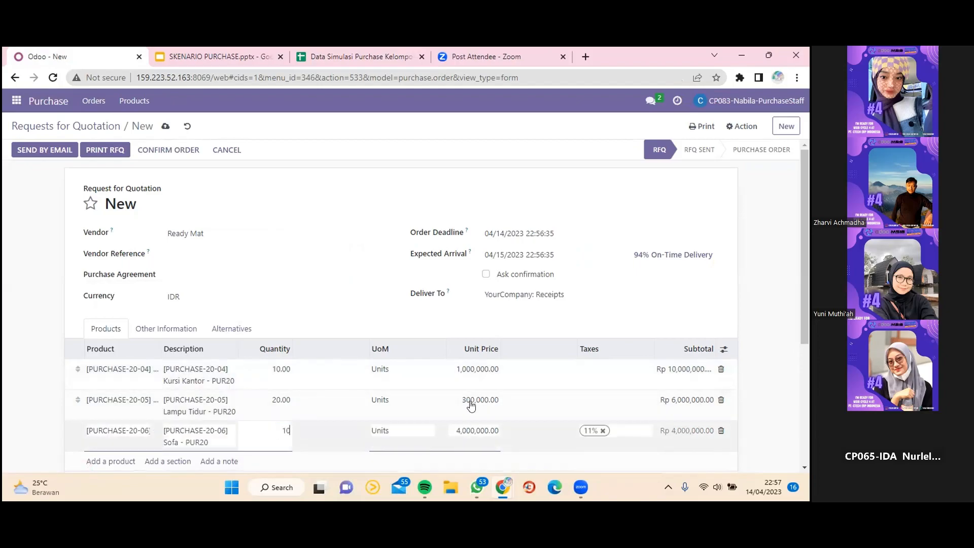
{"action": "left_click", "coordinate": [271, 136]}
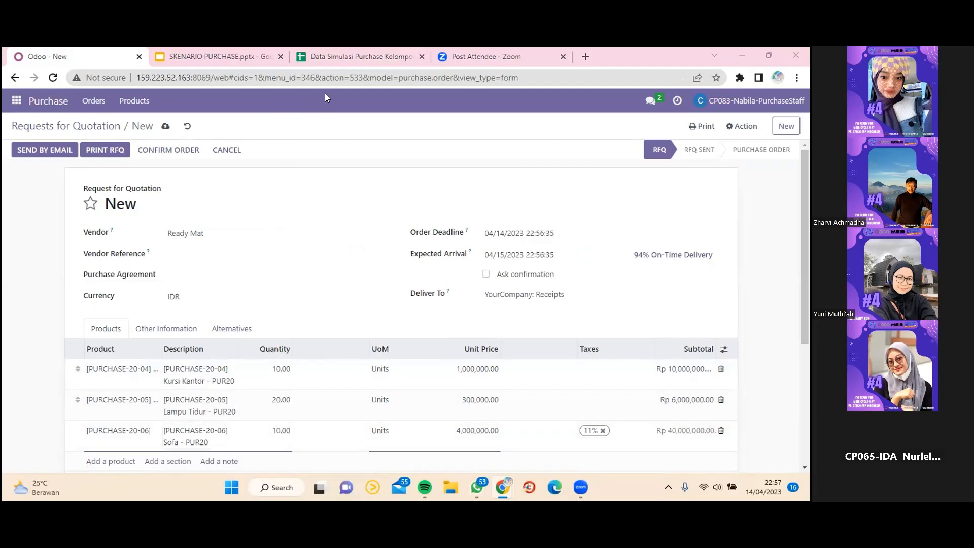
Check the Sofa line against the RFQ sheet and remove its 11% tax.
{"action": "left_click", "coordinate": [336, 57]}
{"action": "left_click", "coordinate": [87, 54]}
{"action": "left_click", "coordinate": [602, 431]}
Look up the Ready Mat arrival date in the RFQ sheet and set the quotation's expected arrival to 04/22/2023.
{"action": "left_click", "coordinate": [346, 57]}
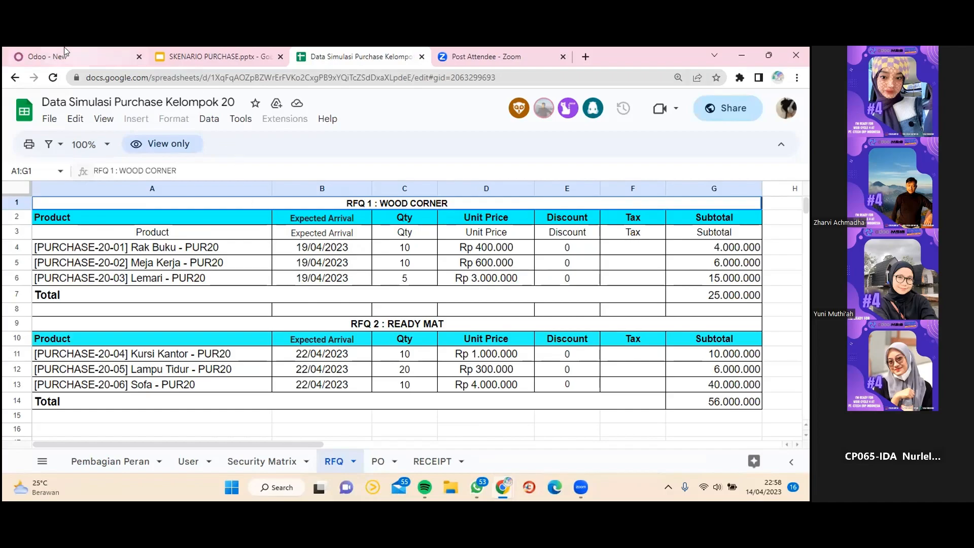
{"action": "left_click", "coordinate": [76, 57]}
{"action": "left_click", "coordinate": [519, 251]}
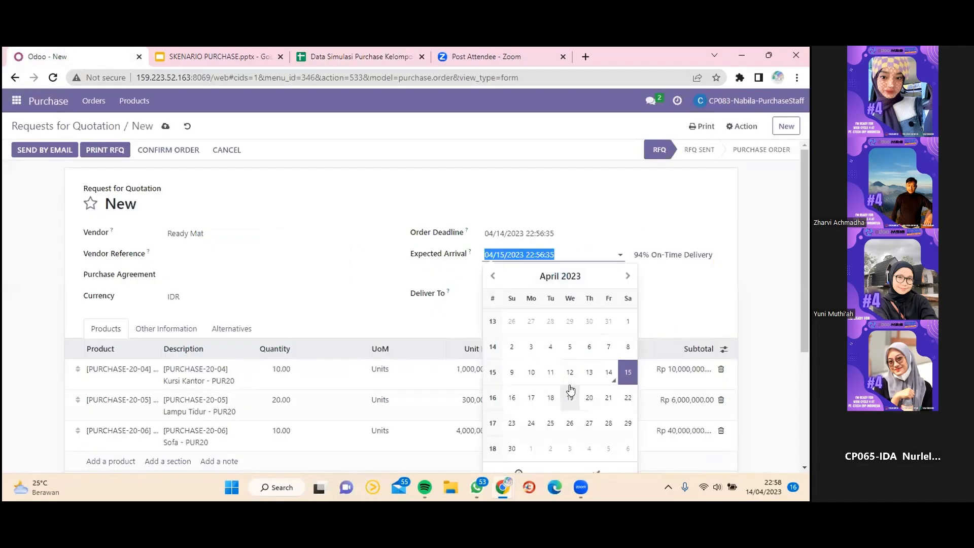
{"action": "left_click", "coordinate": [627, 400]}
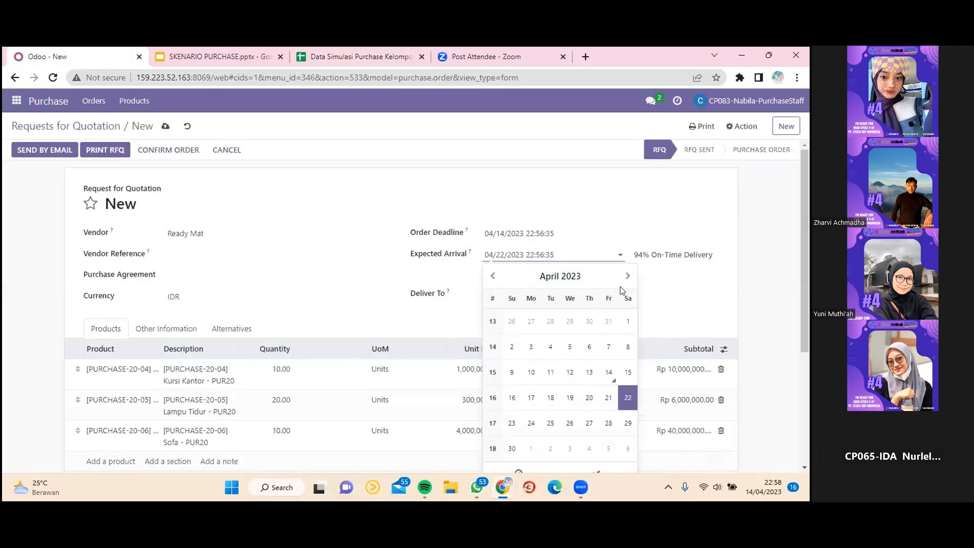
{"action": "left_click", "coordinate": [715, 293]}
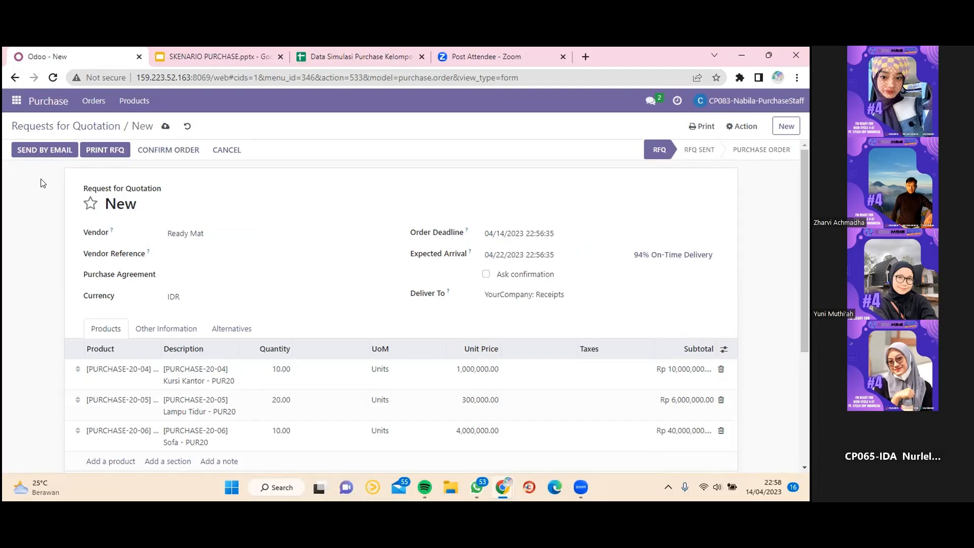
Send the Ready Mat quotation to the vendor by email with the RFQ PDF attached and return to the quotations list.
{"action": "left_click", "coordinate": [40, 148]}
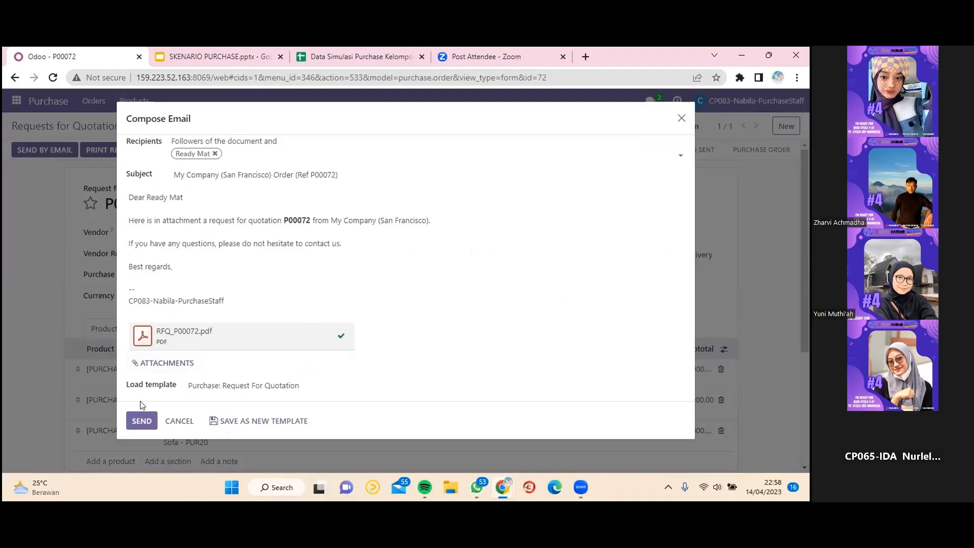
{"action": "left_click", "coordinate": [138, 419]}
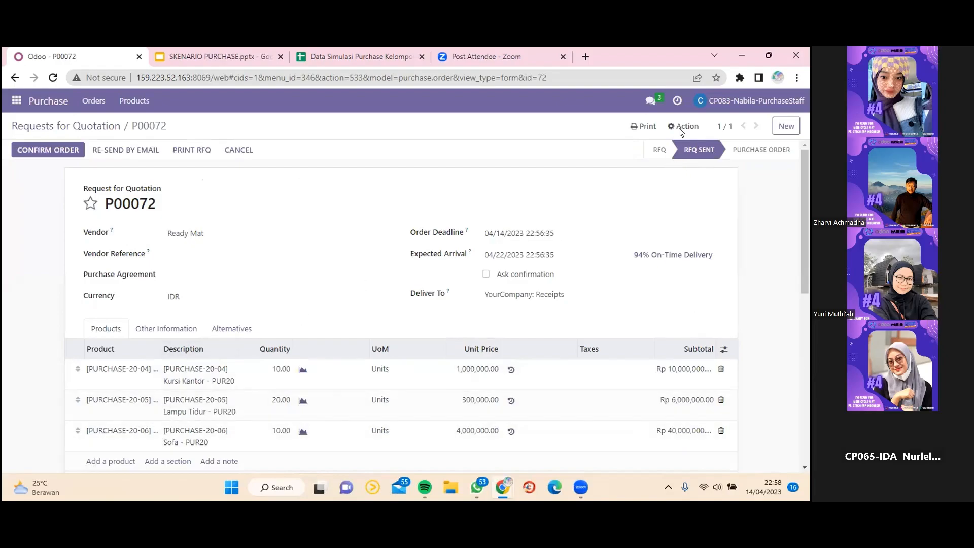
{"action": "left_click", "coordinate": [66, 131]}
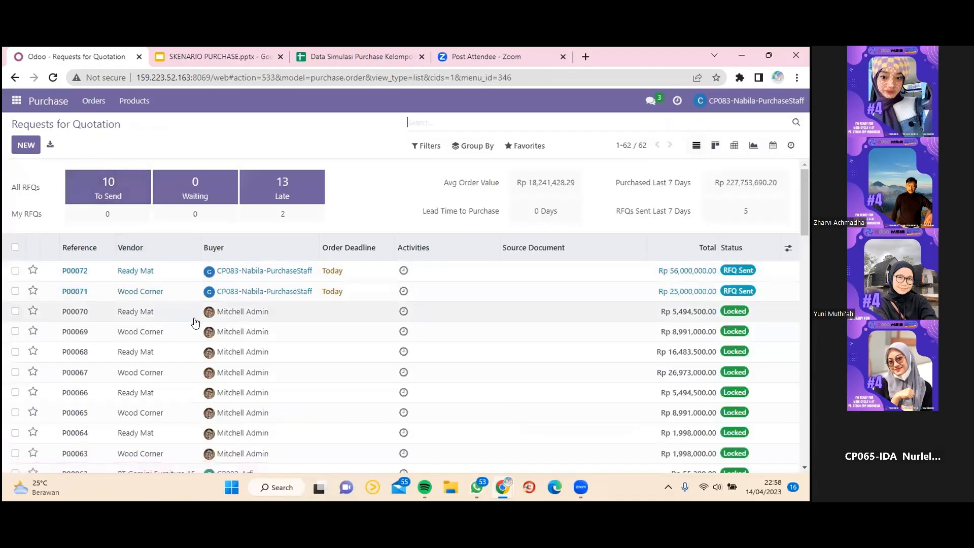
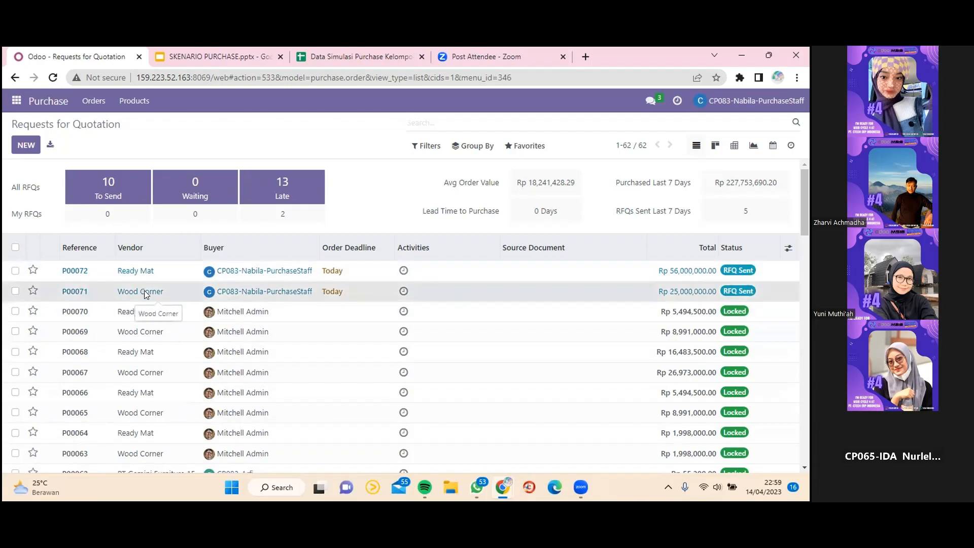
Open the Wood Corner quotation P00071 and check its order lines and taxes in the PO sheet.
{"action": "left_click", "coordinate": [145, 293]}
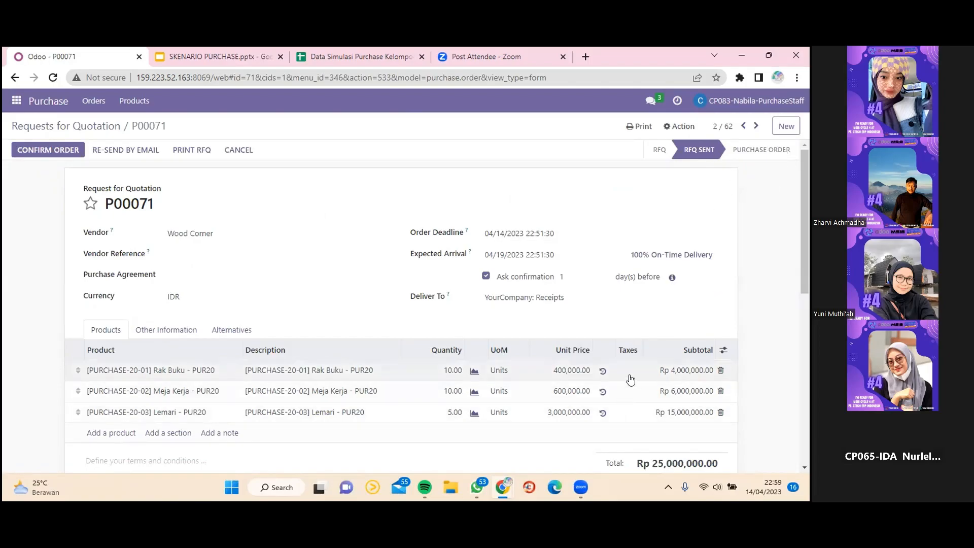
{"action": "left_click", "coordinate": [344, 53]}
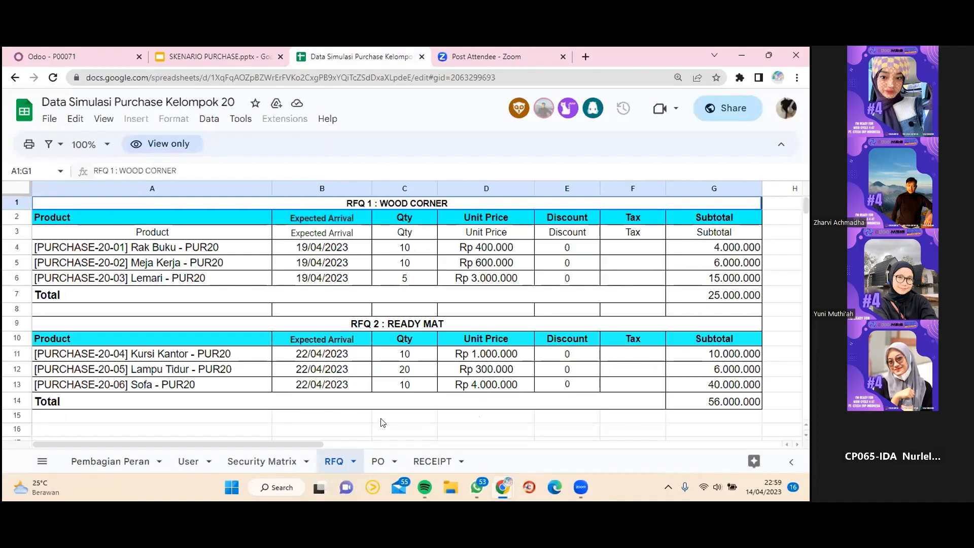
{"action": "left_click", "coordinate": [378, 461]}
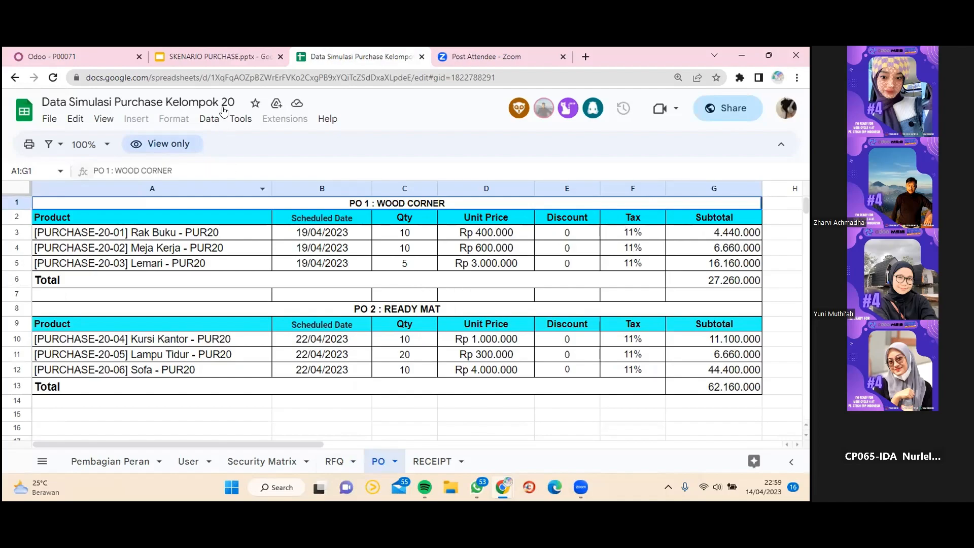
{"action": "left_click", "coordinate": [81, 55]}
Apply the 11% tax to the Rak Buku, Meja Kerja and Lemari lines and confirm the Wood Corner order.
{"action": "left_click", "coordinate": [636, 369]}
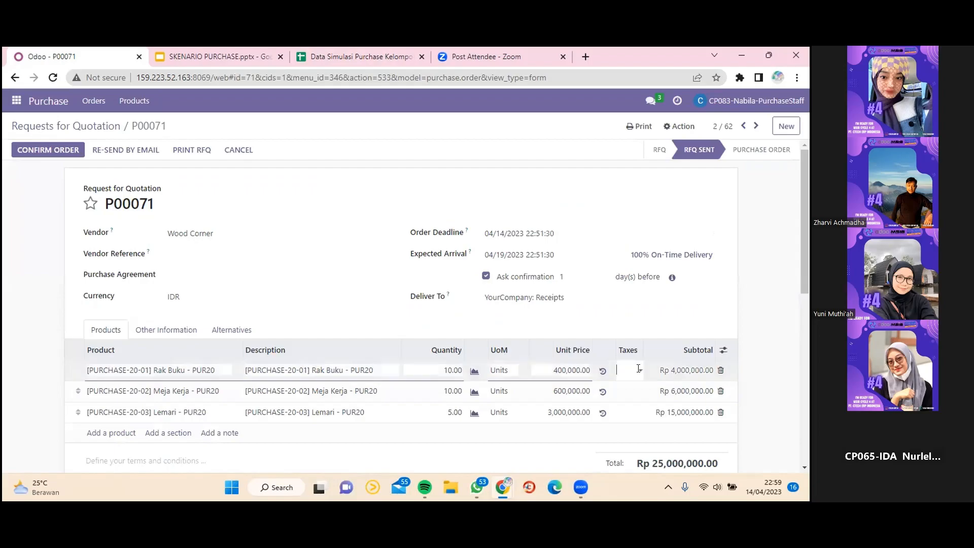
{"action": "left_click", "coordinate": [637, 391]}
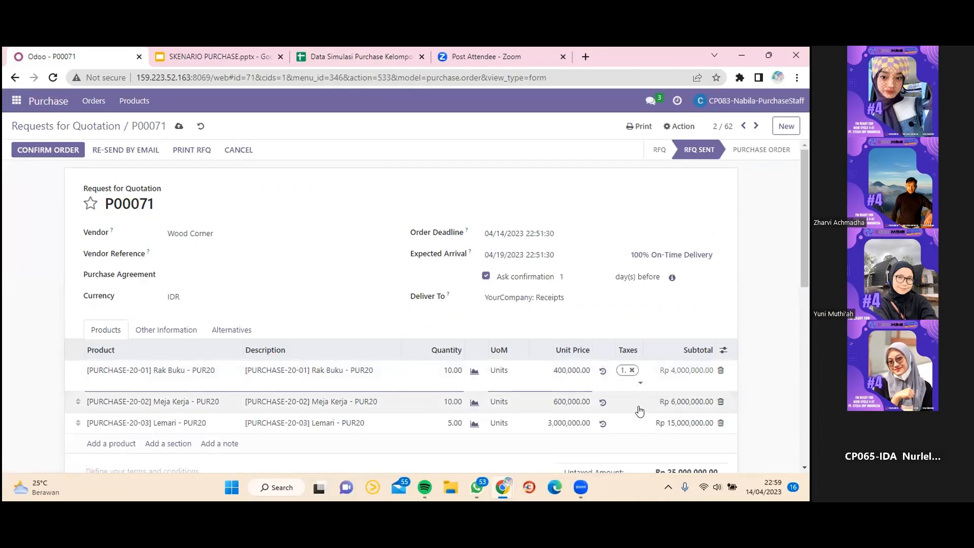
{"action": "left_click", "coordinate": [636, 401]}
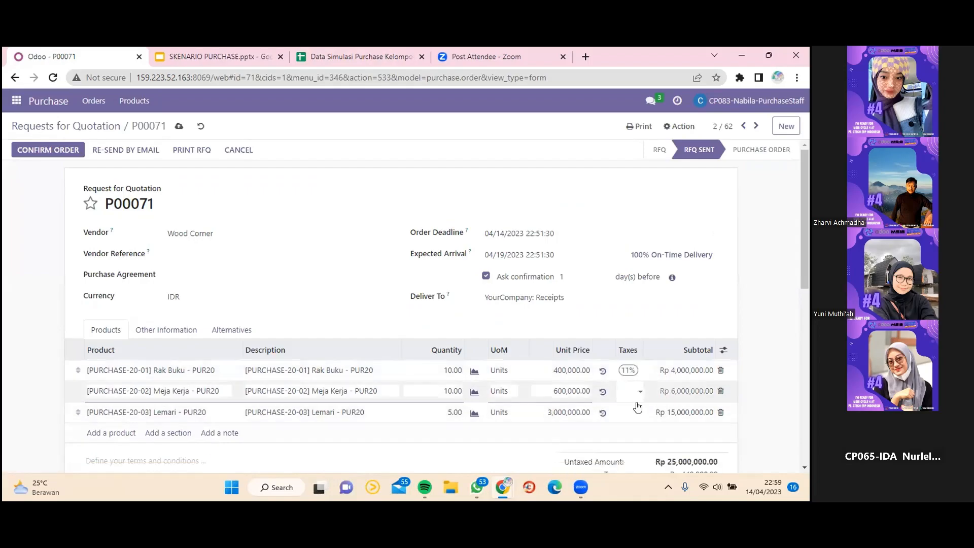
{"action": "left_click", "coordinate": [637, 405]}
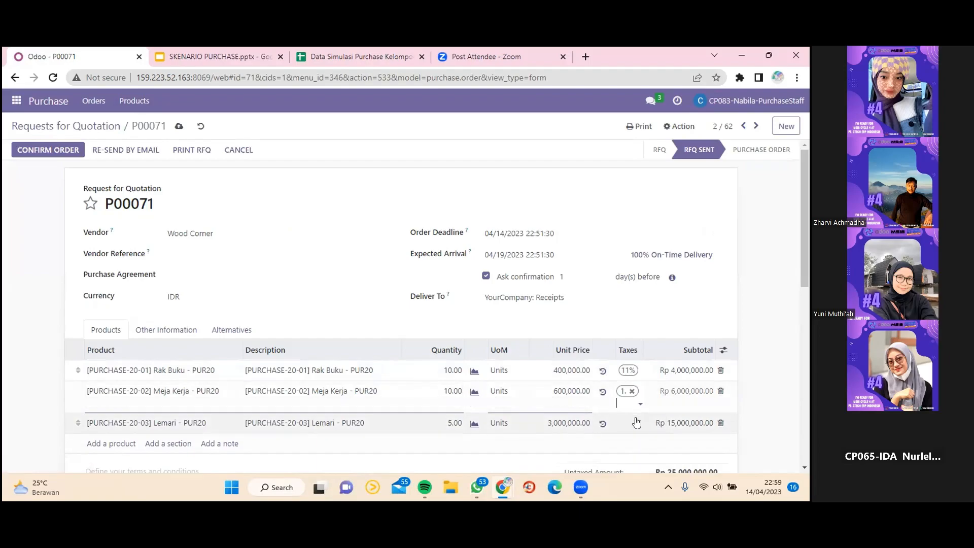
{"action": "left_click", "coordinate": [637, 423]}
{"action": "left_click", "coordinate": [638, 413]}
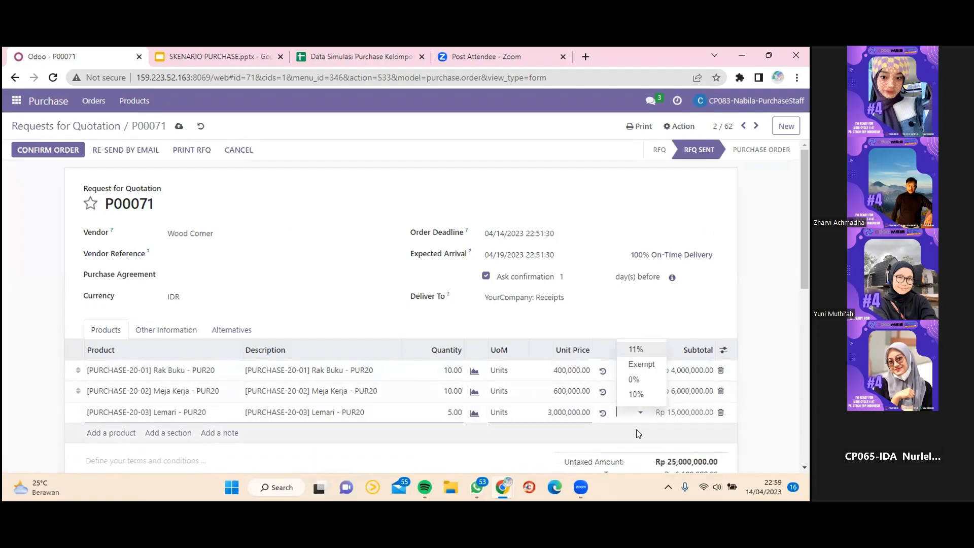
{"action": "left_click", "coordinate": [636, 350]}
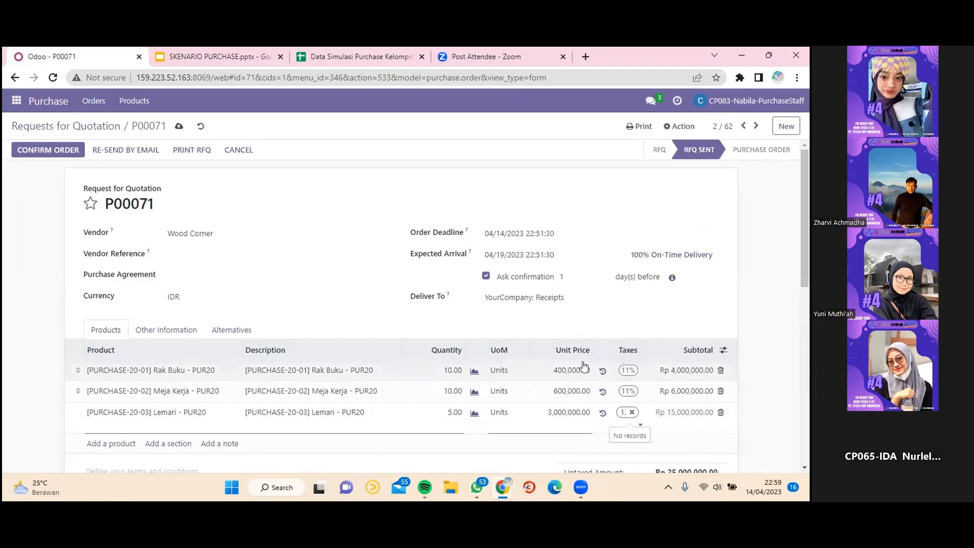
{"action": "left_click", "coordinate": [35, 170]}
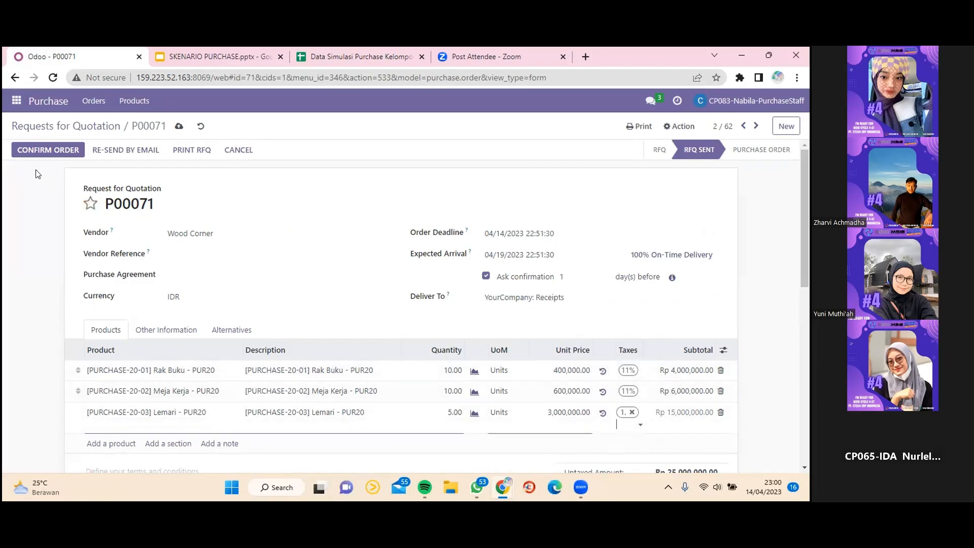
{"action": "left_click", "coordinate": [70, 151]}
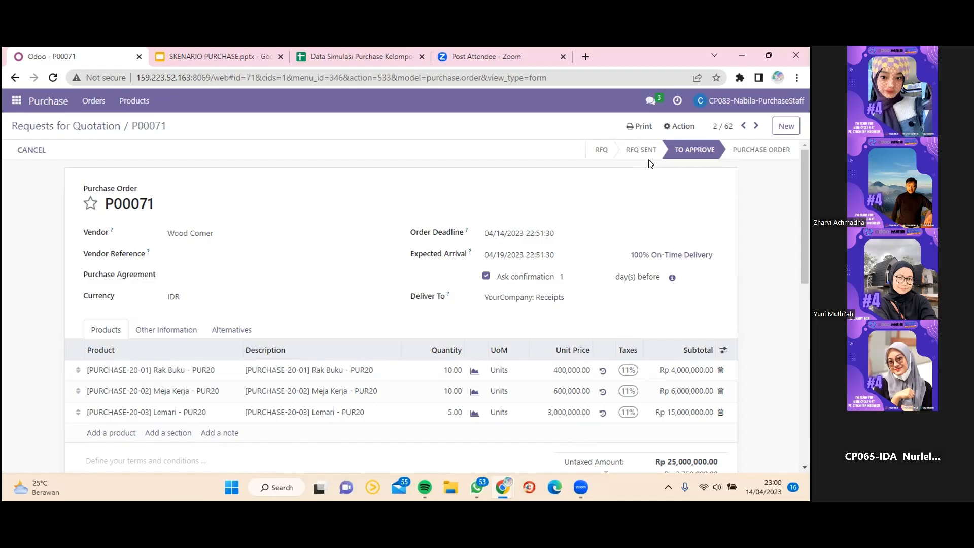
Open the Ready Mat quotation and check its order lines and tax rate in the PO sheet.
{"action": "left_click", "coordinate": [62, 127]}
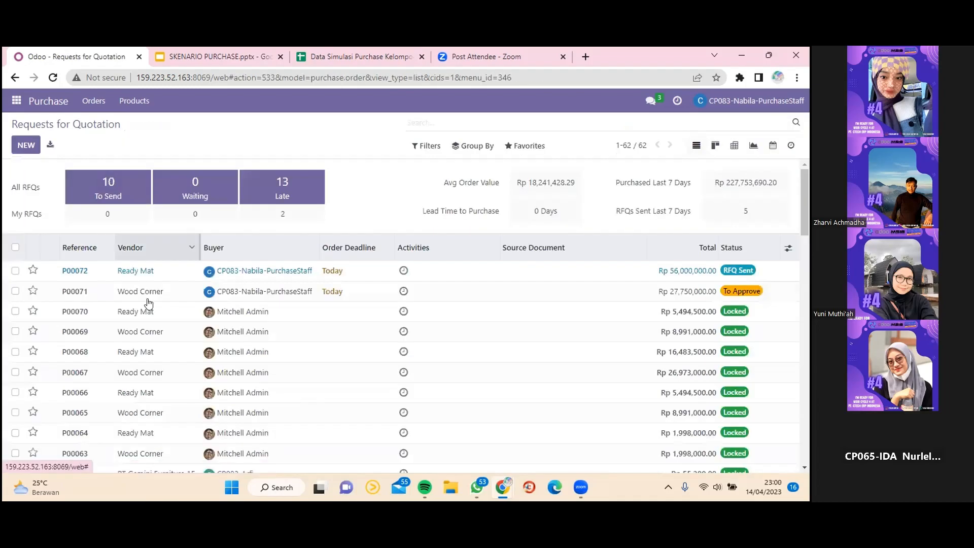
{"action": "left_click", "coordinate": [134, 276]}
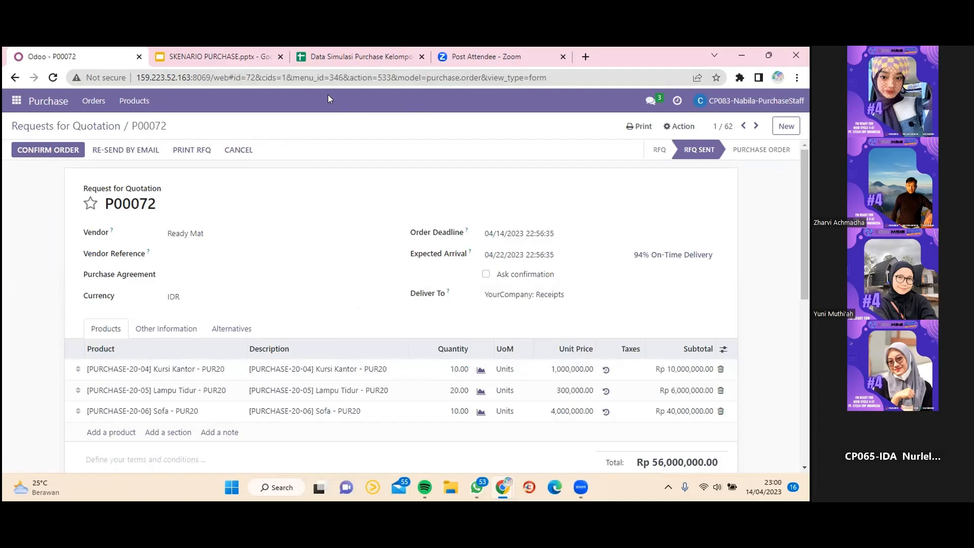
{"action": "key", "text": "ctrl+3"}
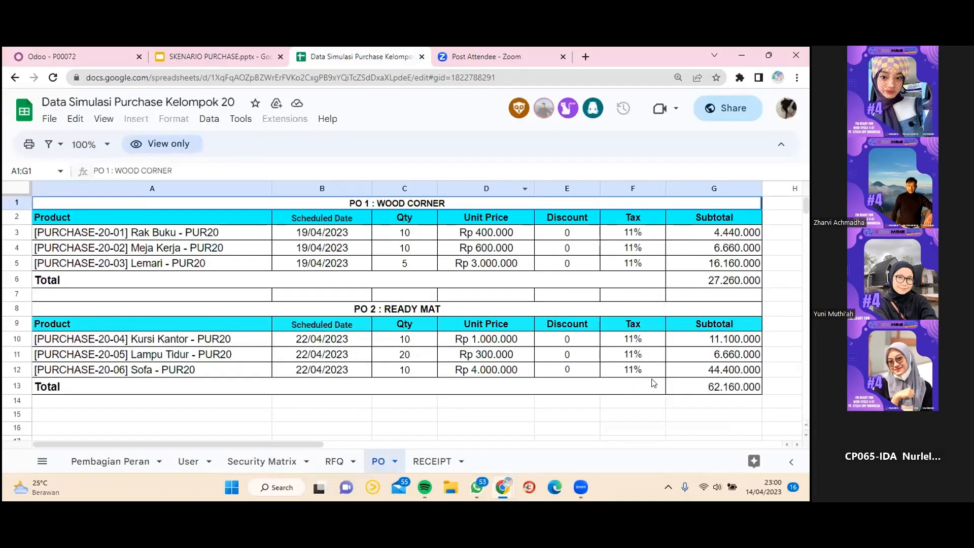
{"action": "left_click", "coordinate": [85, 53]}
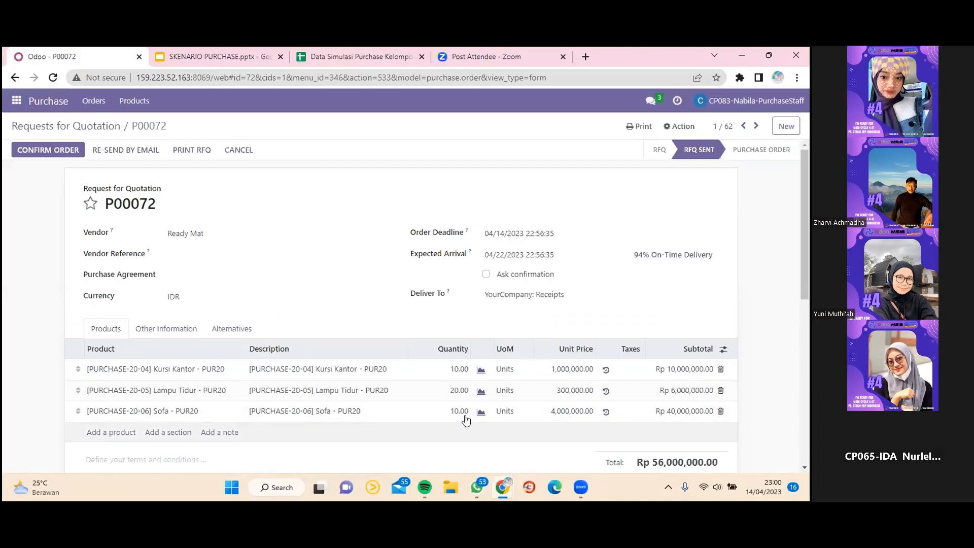
Apply the 11% tax to the Kursi Kantor, Lampu Tidur and Sofa lines, confirm the Ready Mat order and return to the quotations list.
{"action": "left_click", "coordinate": [635, 365]}
{"action": "left_click", "coordinate": [633, 368]}
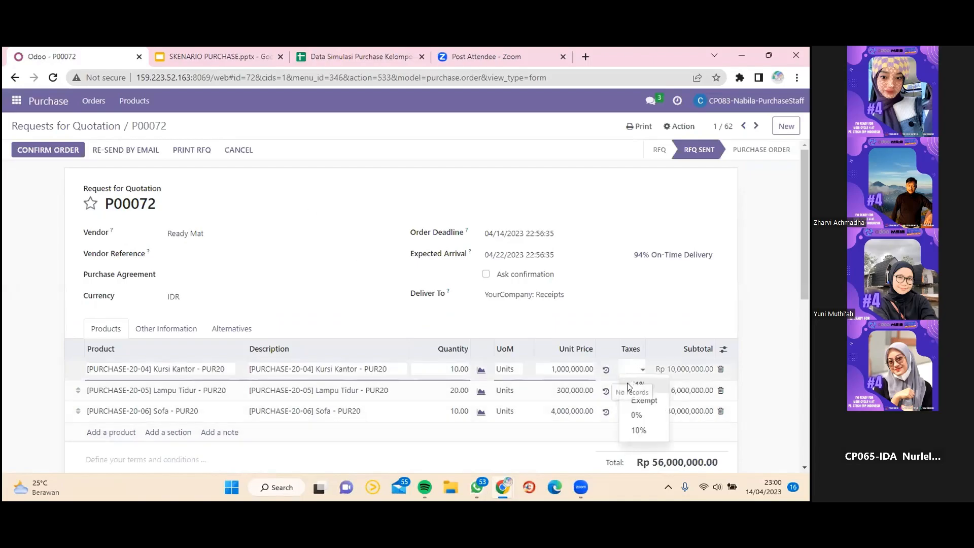
{"action": "left_click", "coordinate": [628, 385]}
{"action": "left_click", "coordinate": [636, 400]}
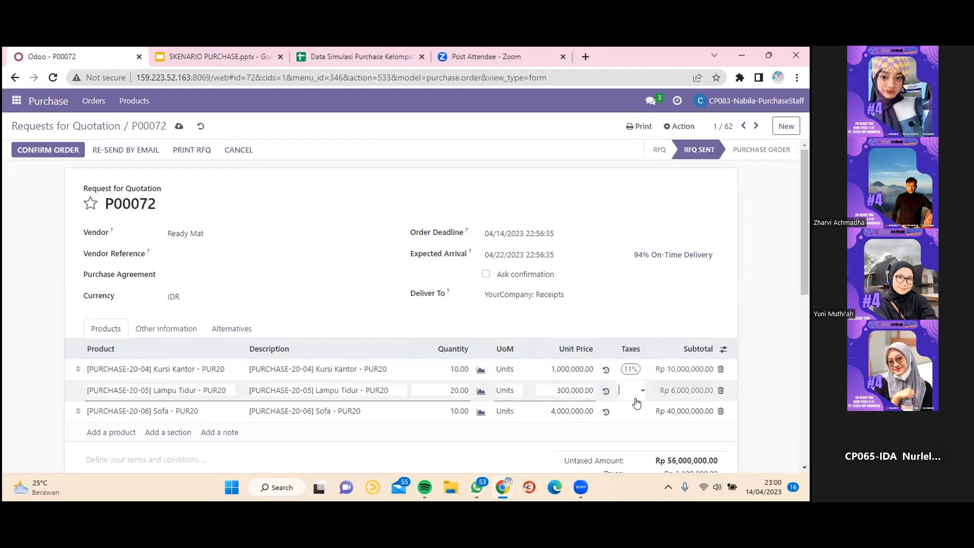
{"action": "left_click", "coordinate": [635, 393]}
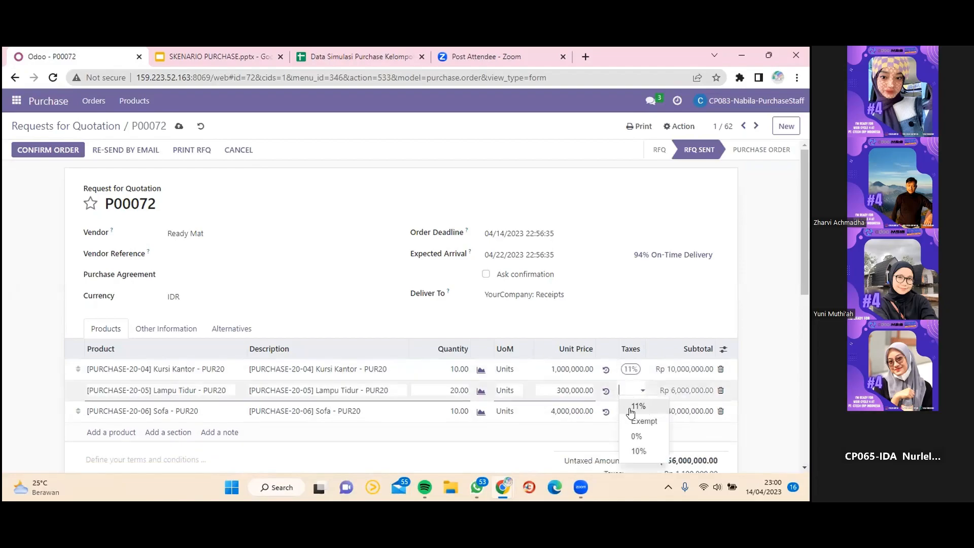
{"action": "left_click", "coordinate": [635, 406]}
{"action": "left_click", "coordinate": [638, 423]}
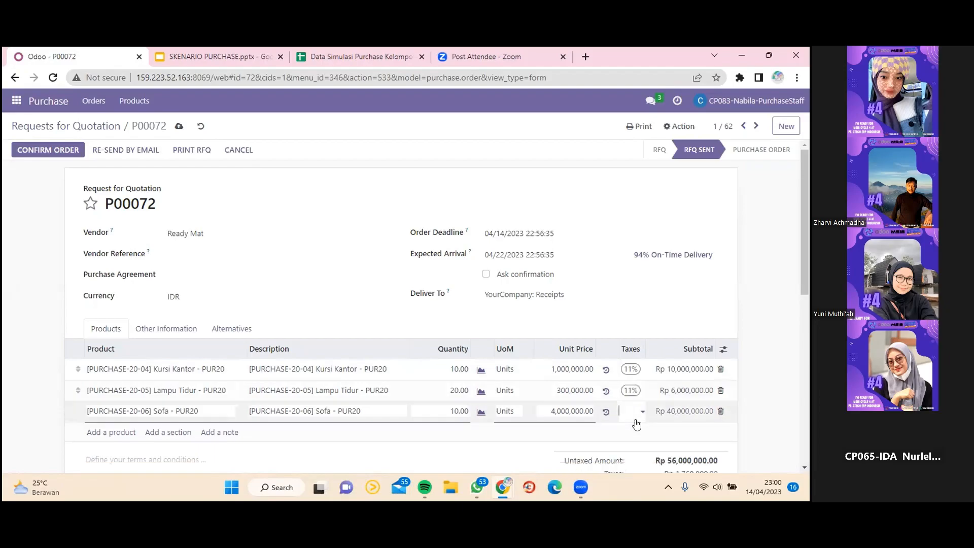
{"action": "left_click", "coordinate": [636, 416]}
{"action": "left_click", "coordinate": [643, 351]}
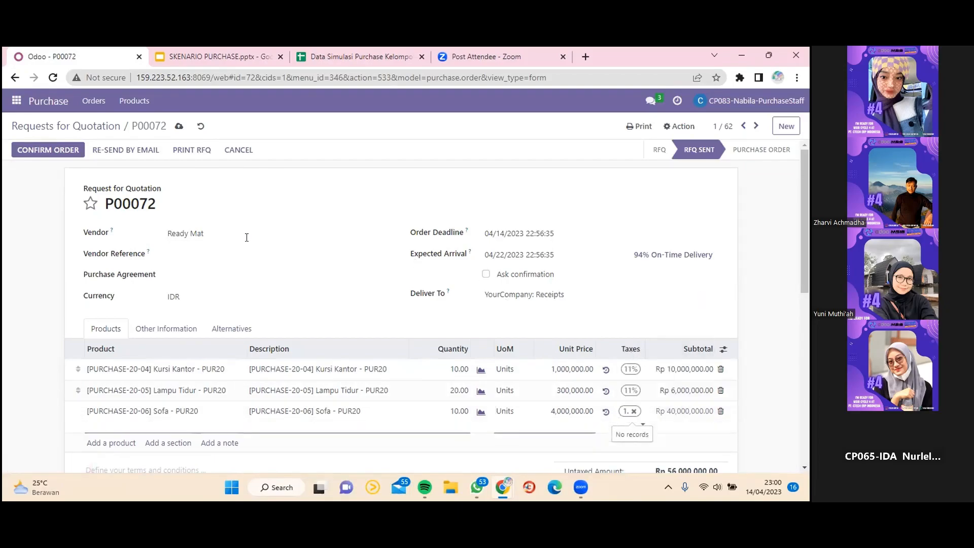
{"action": "left_click", "coordinate": [25, 148]}
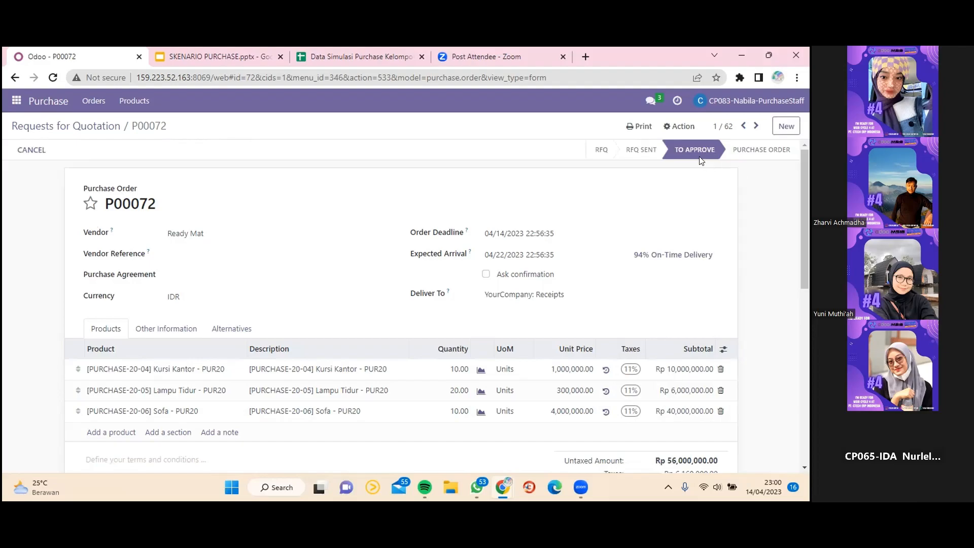
{"action": "left_click", "coordinate": [85, 133]}
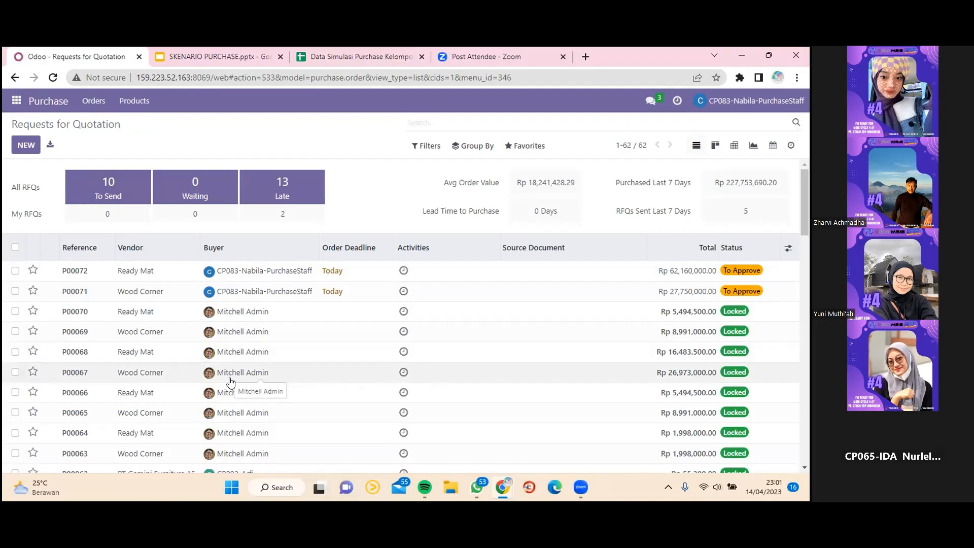
Open the purchase manager's direct conversation in Discuss, then return to Purchase to look up the references of the orders awaiting approval.
{"action": "left_click", "coordinate": [17, 104]}
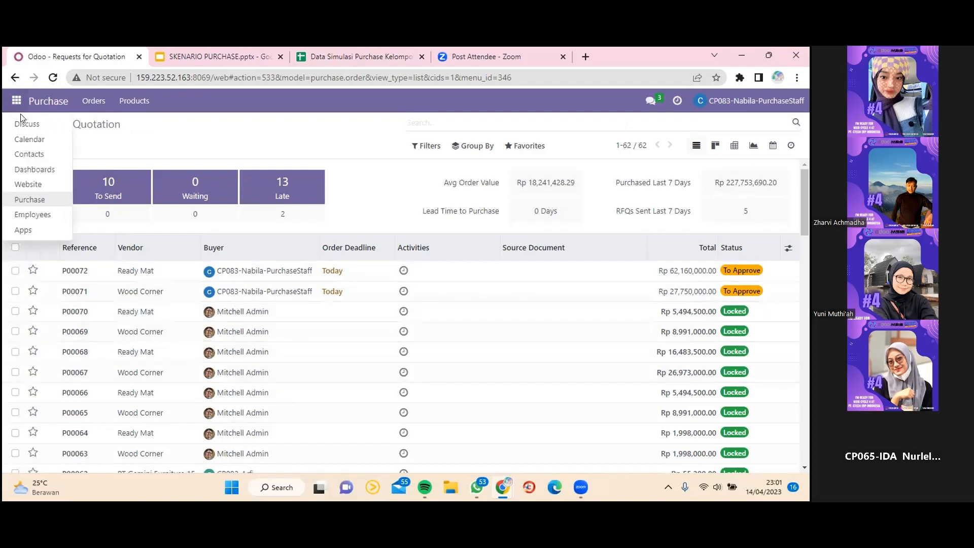
{"action": "left_click", "coordinate": [33, 126]}
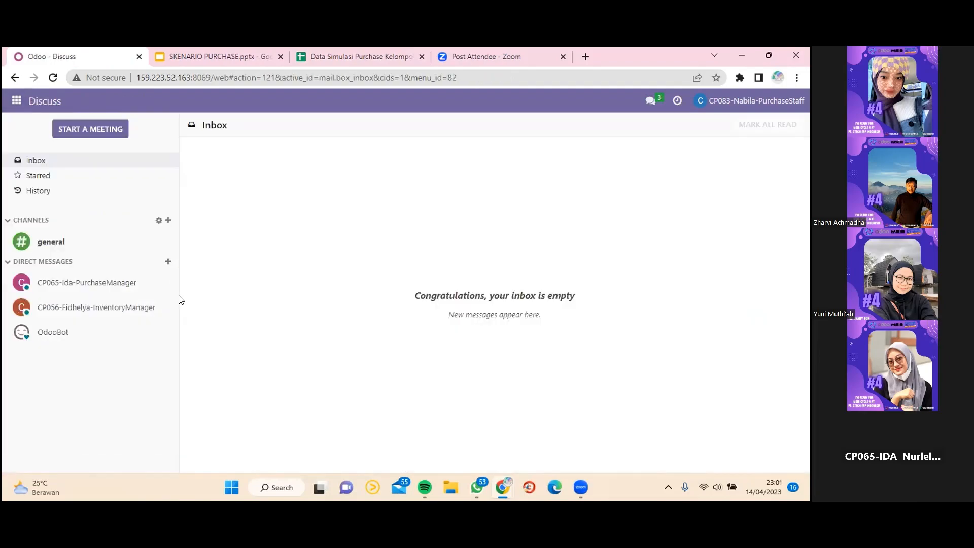
{"action": "left_click", "coordinate": [113, 284]}
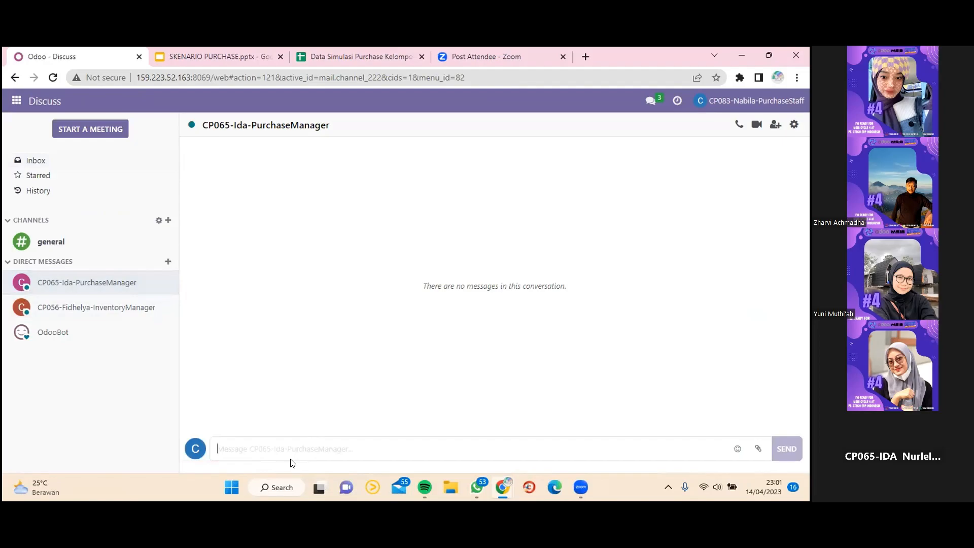
{"action": "left_click", "coordinate": [16, 101]}
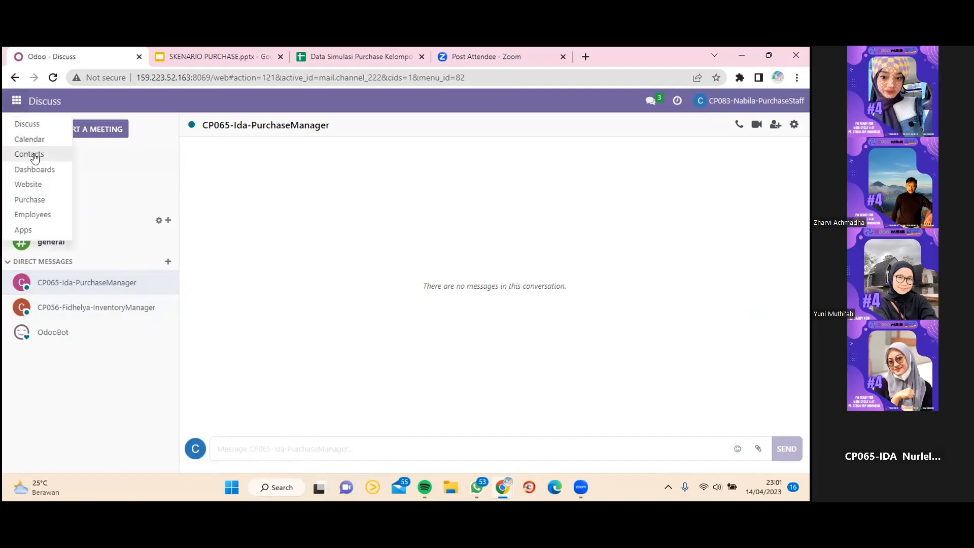
{"action": "left_click", "coordinate": [44, 200]}
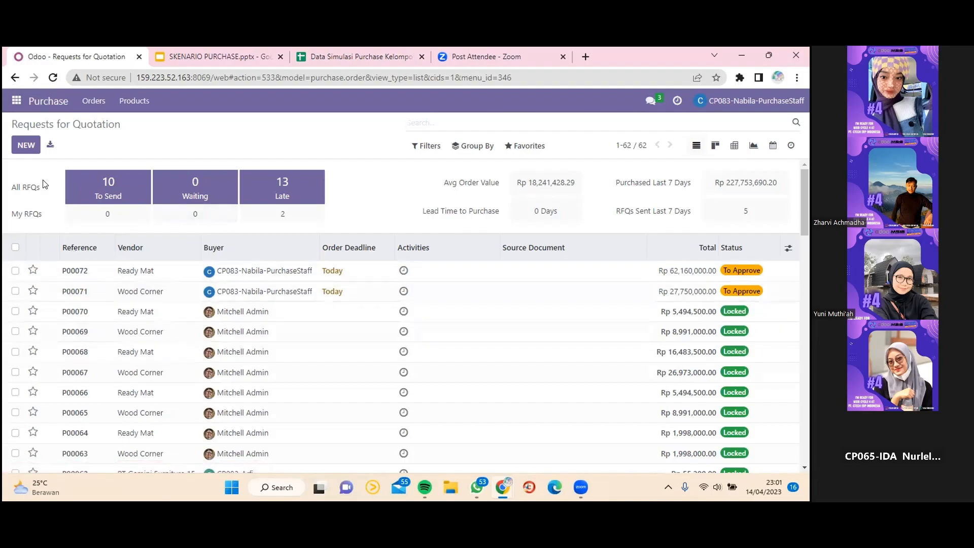
Send the purchase manager a direct message starting "Tolong Approve RFQ", listing the Wood Corner and Ready Mat references joined by "dan", and ending "Terimakasih".
{"action": "left_click", "coordinate": [17, 101]}
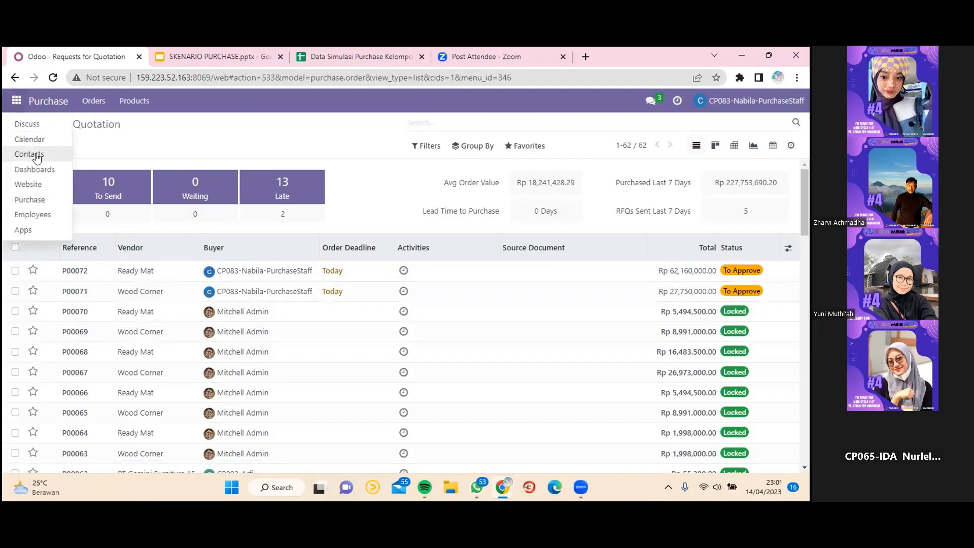
{"action": "left_click", "coordinate": [31, 124]}
{"action": "left_click", "coordinate": [362, 451]}
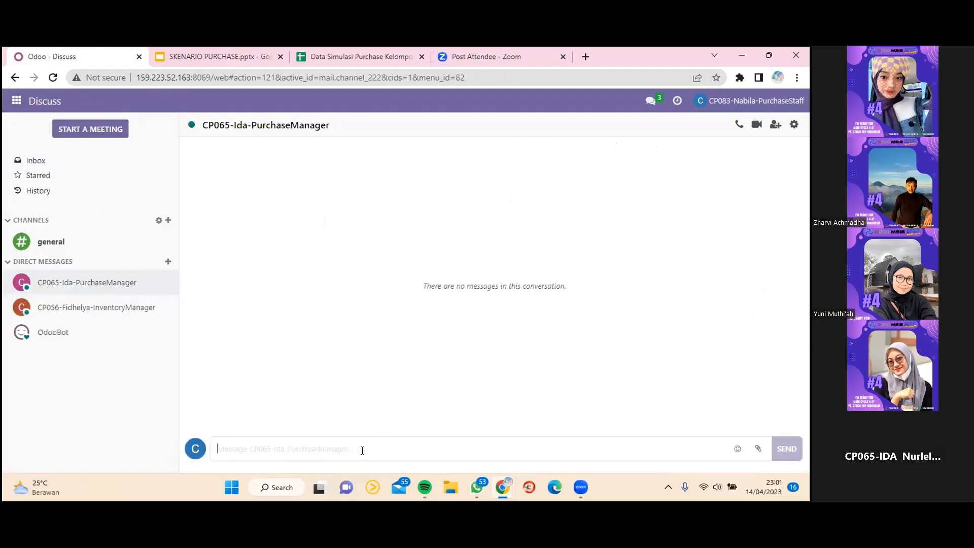
{"action": "type", "text": "To"}
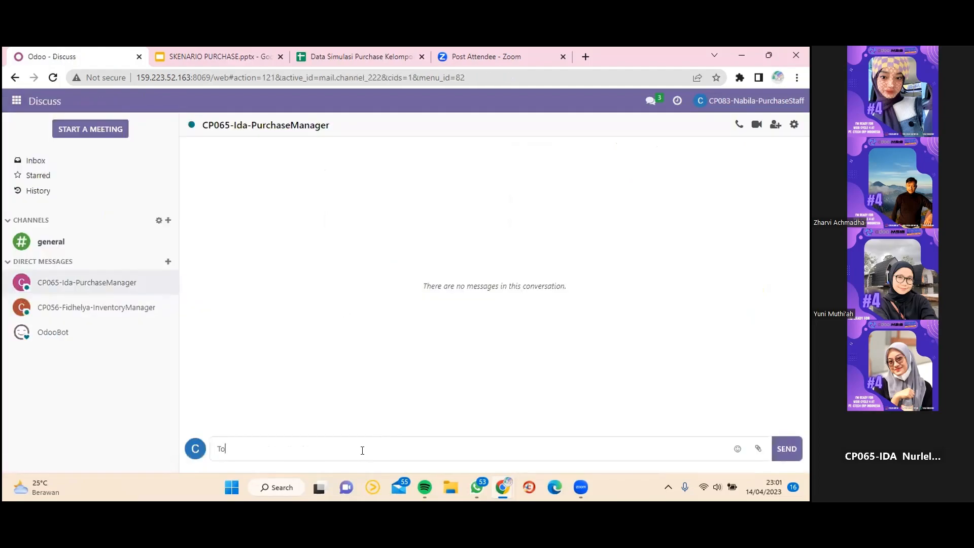
{"action": "type", "text": "long Ap"}
{"action": "type", "text": "prove "}
{"action": "type", "text": "RFq"}
{"action": "type", "text": "Q"}
{"action": "type", "text": " P000"}
{"action": "type", "text": "71 dan P0"}
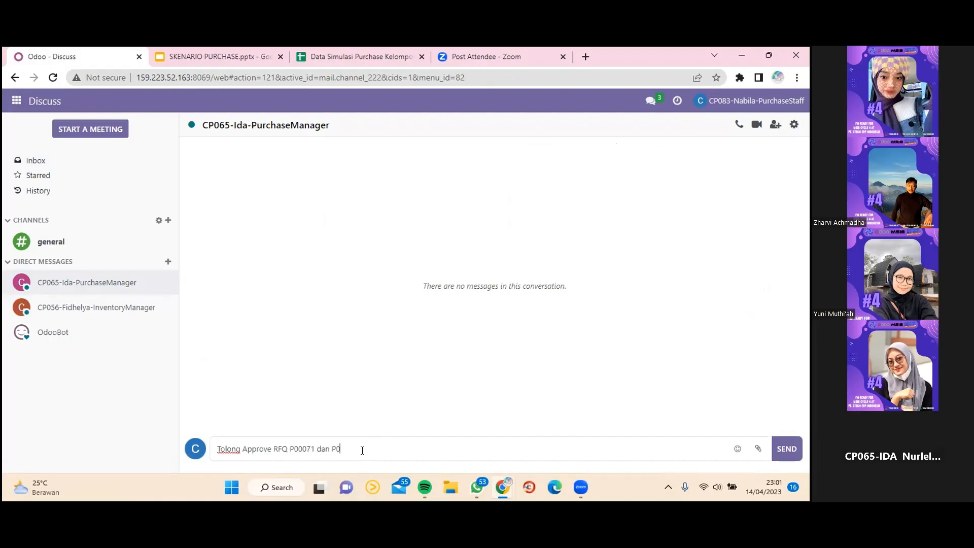
{"action": "type", "text": "00"}
{"action": "type", "text": "72. Terimakasih"}
{"action": "left_click", "coordinate": [784, 448]}
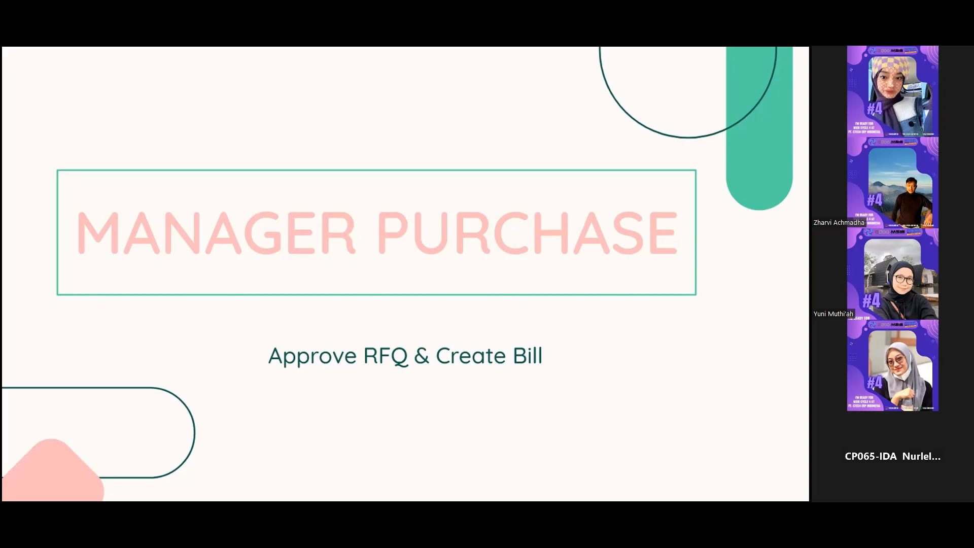
Leave the slideshow, switch to the purchase manager's Odoo session and read the purchase staff's direct message in Discuss.
{"action": "key", "text": "Escape"}
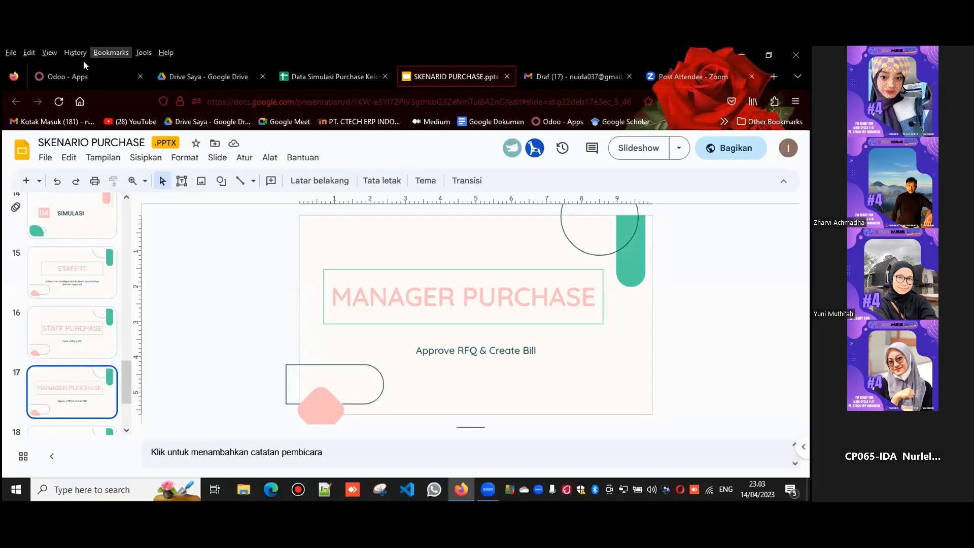
{"action": "left_click", "coordinate": [90, 70]}
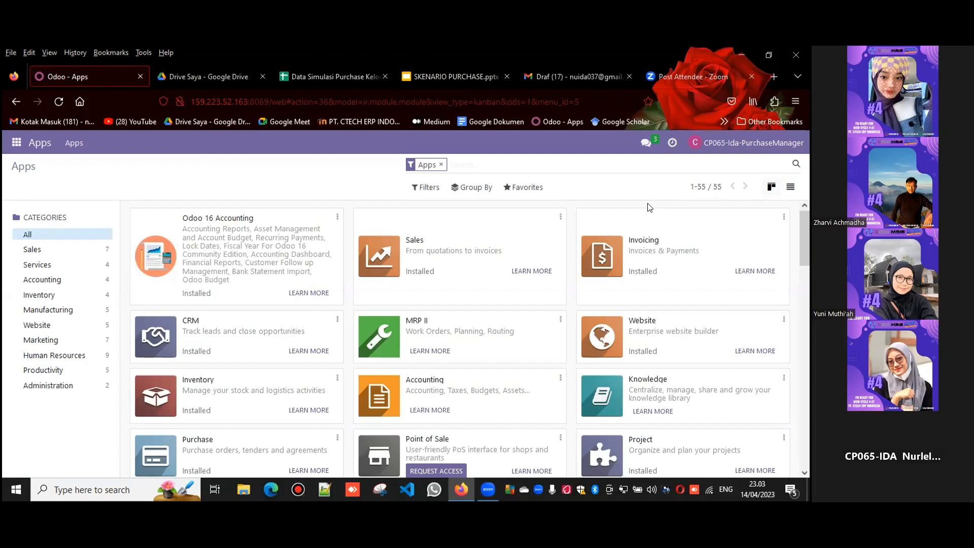
{"action": "left_click", "coordinate": [20, 143]}
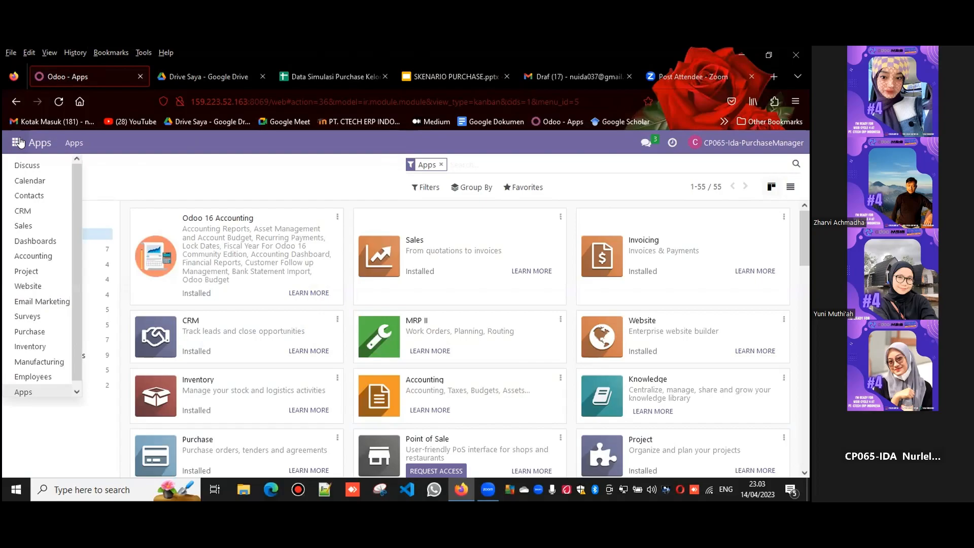
{"action": "left_click", "coordinate": [39, 165]}
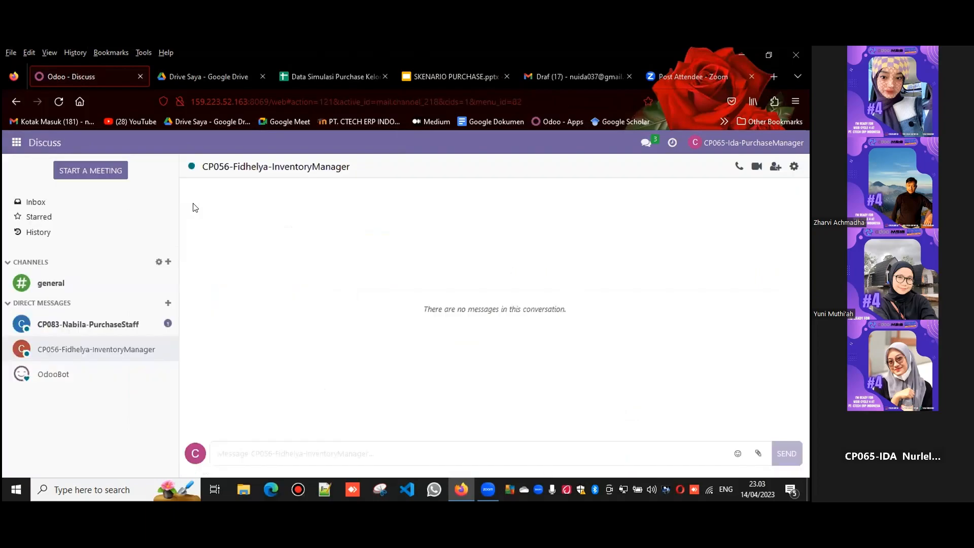
{"action": "left_click", "coordinate": [122, 327]}
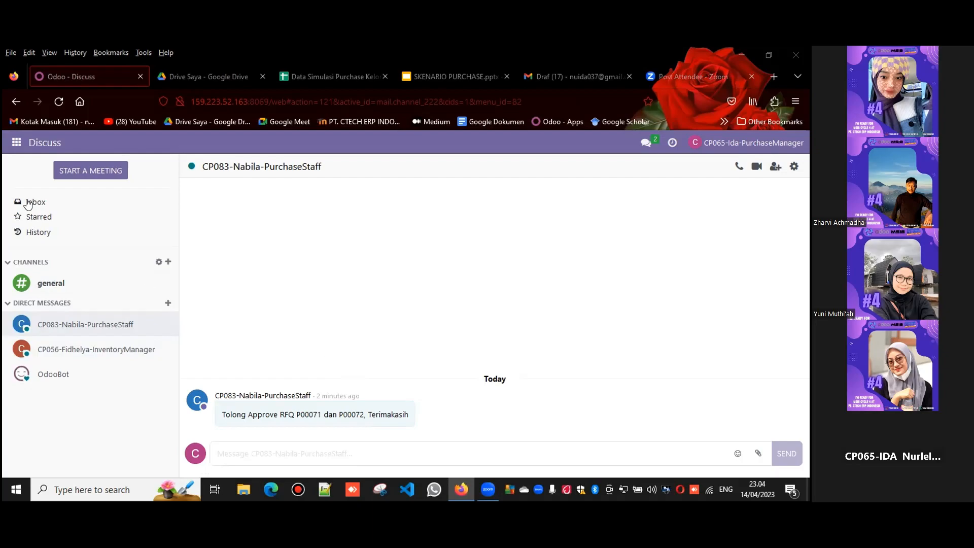
Open the Ready Mat order awaiting approval in Purchase and review its lines, taxes and total.
{"action": "left_click", "coordinate": [15, 144]}
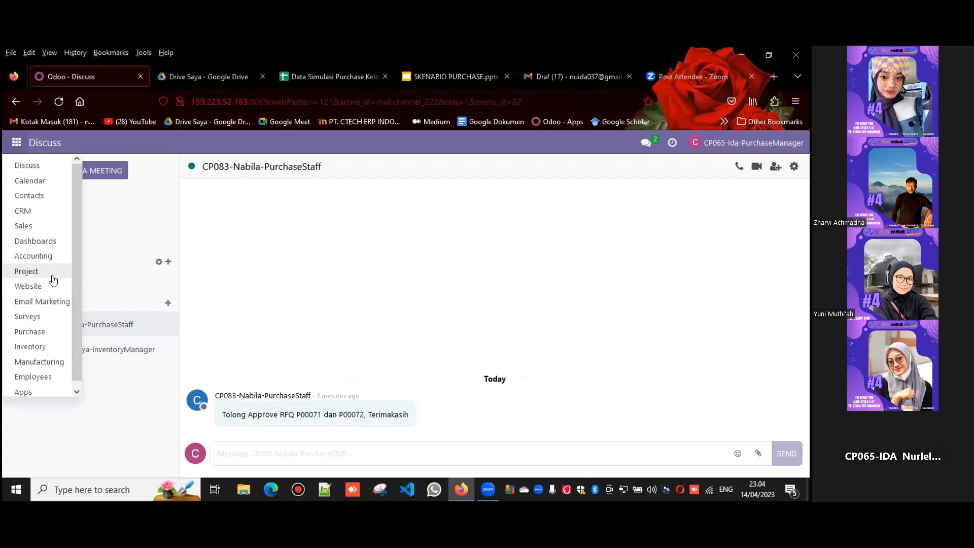
{"action": "left_click", "coordinate": [45, 330]}
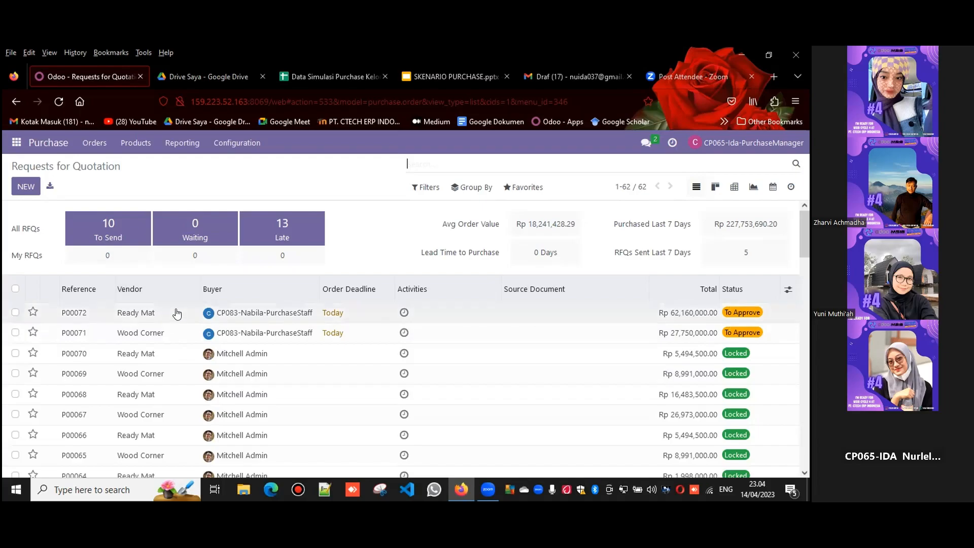
{"action": "double_click", "coordinate": [147, 313]}
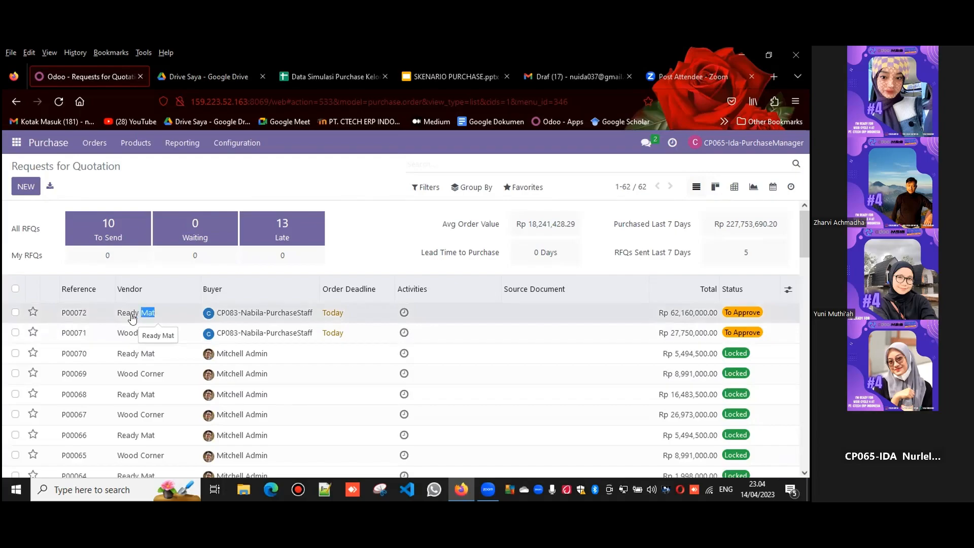
{"action": "double_click", "coordinate": [128, 313]}
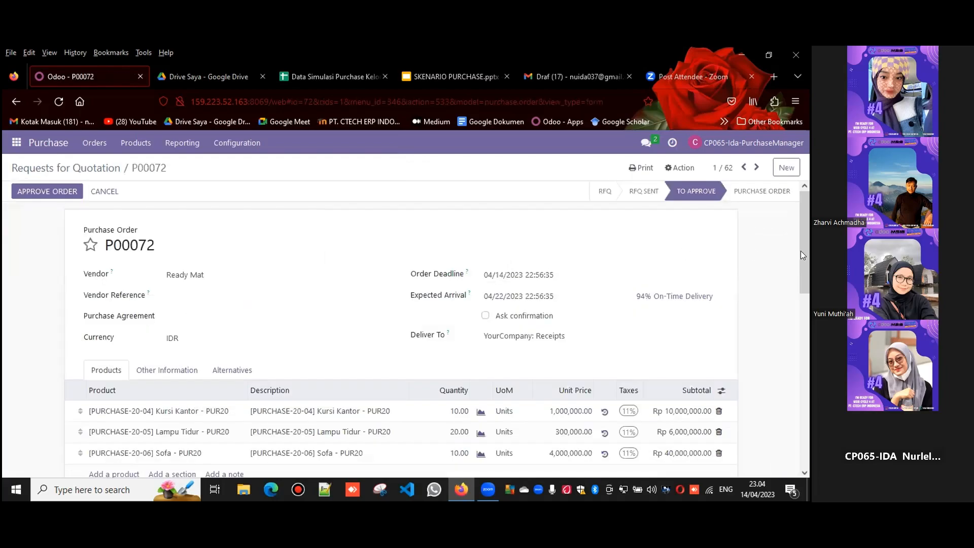
{"action": "scroll", "coordinate": [808, 294], "scroll_direction": "down", "scroll_amount": 2}
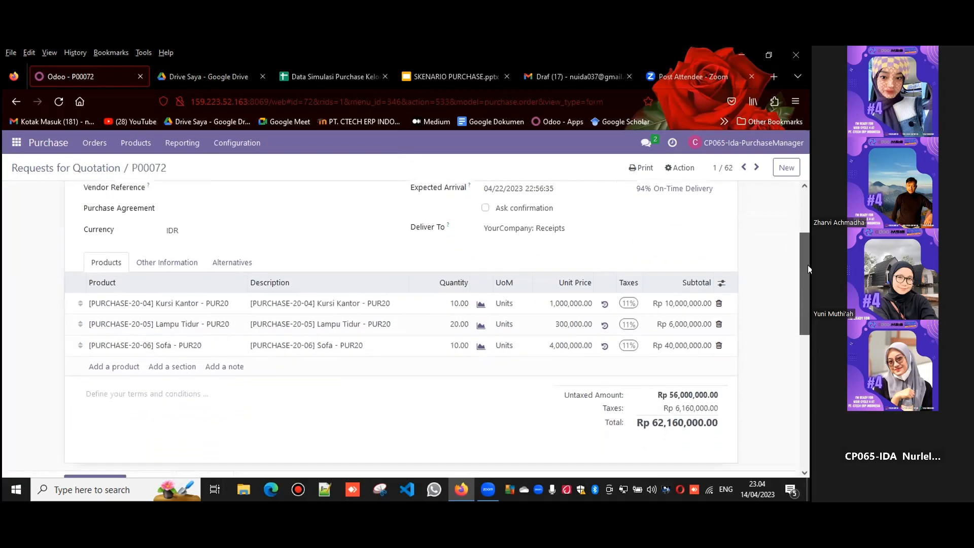
{"action": "scroll", "coordinate": [808, 246], "scroll_direction": "up", "scroll_amount": 2}
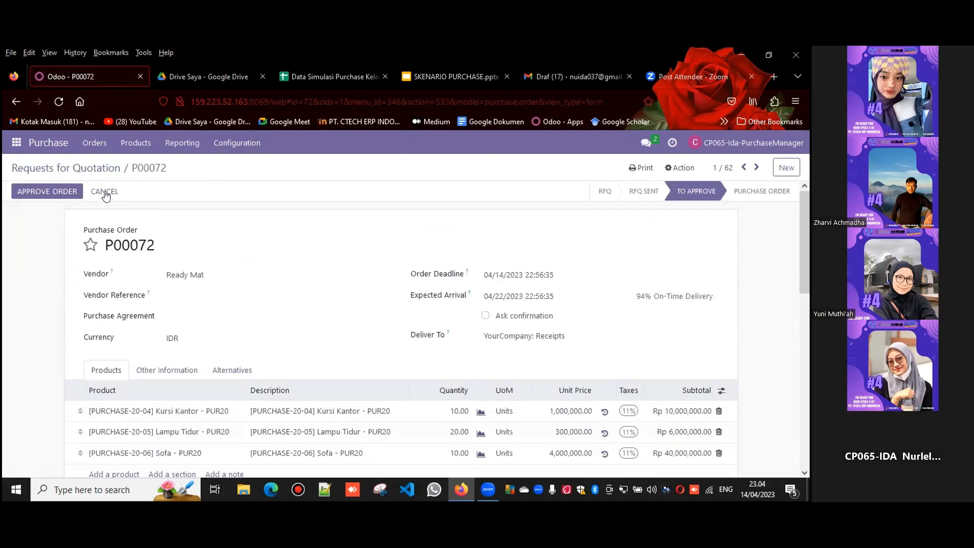
Approve the Ready Mat order as purchase manager and return to the quotations list.
{"action": "left_click", "coordinate": [69, 192]}
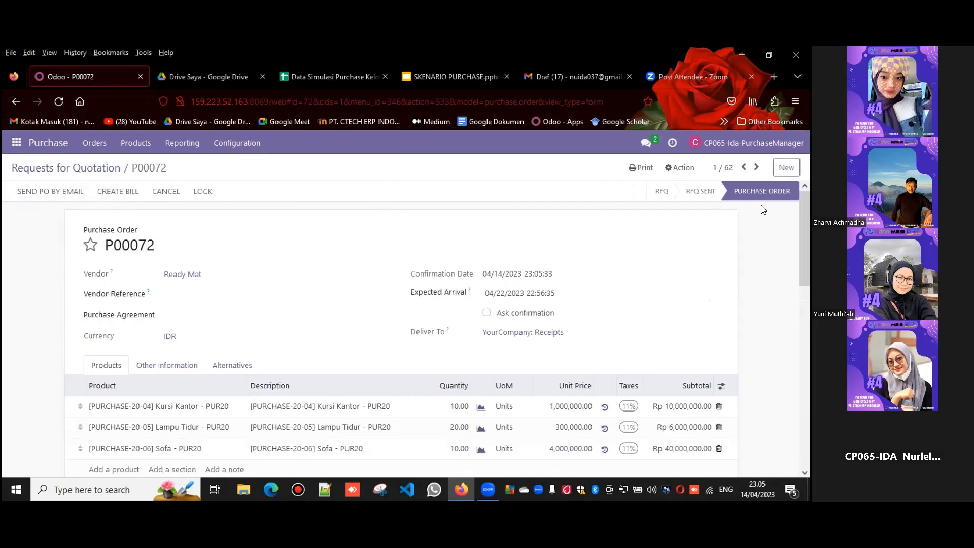
{"action": "mouse_move", "coordinate": [808, 218]}
{"action": "left_mouse_down"}
{"action": "mouse_move", "coordinate": [808, 299]}
{"action": "mouse_move", "coordinate": [805, 224]}
{"action": "left_mouse_up"}
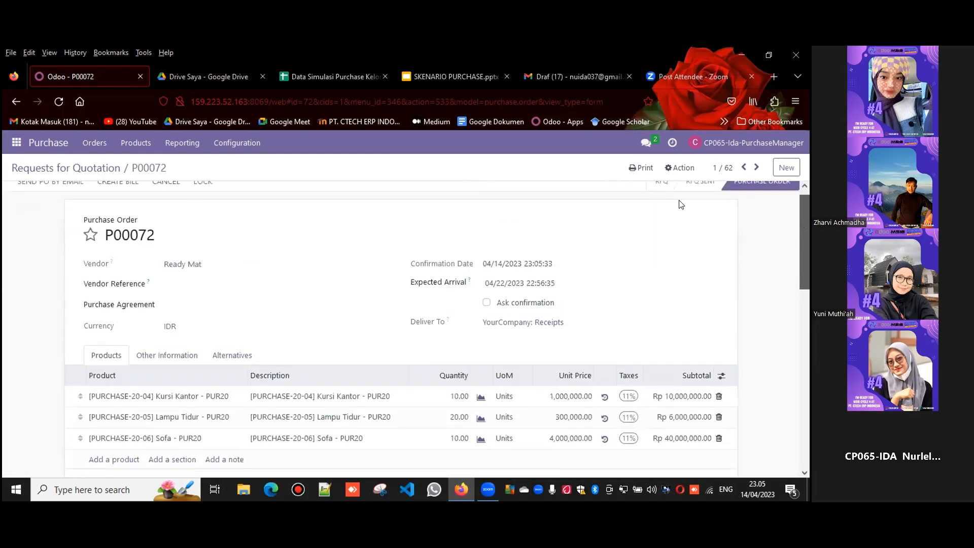
{"action": "left_click", "coordinate": [79, 171]}
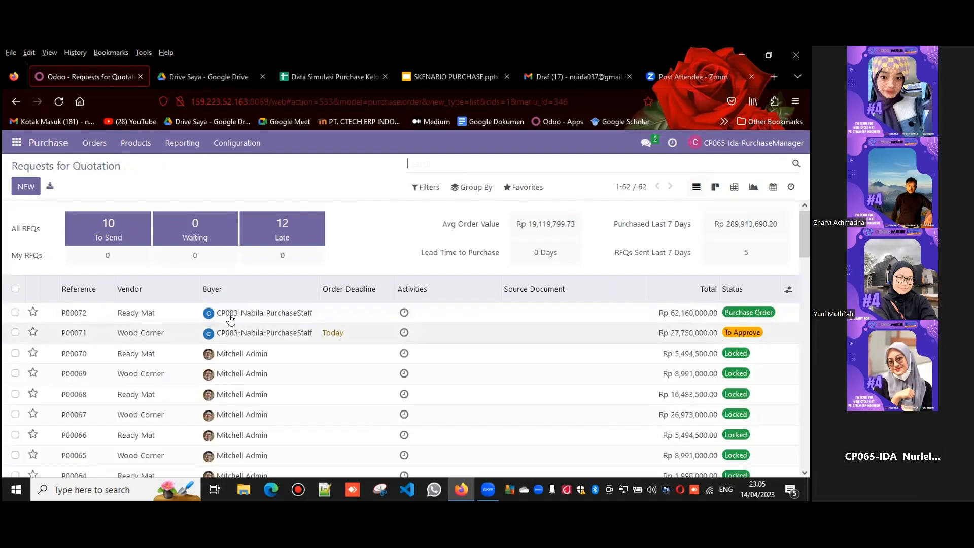
Open the Wood Corner order awaiting approval, approve it as purchase manager and unlock it.
{"action": "double_click", "coordinate": [159, 335]}
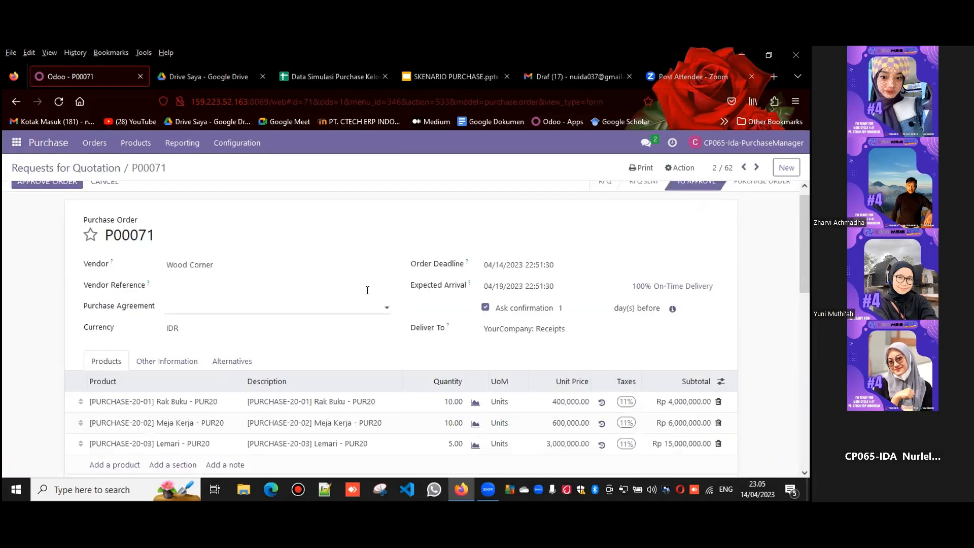
{"action": "scroll", "coordinate": [808, 218], "scroll_direction": "up", "scroll_amount": 1}
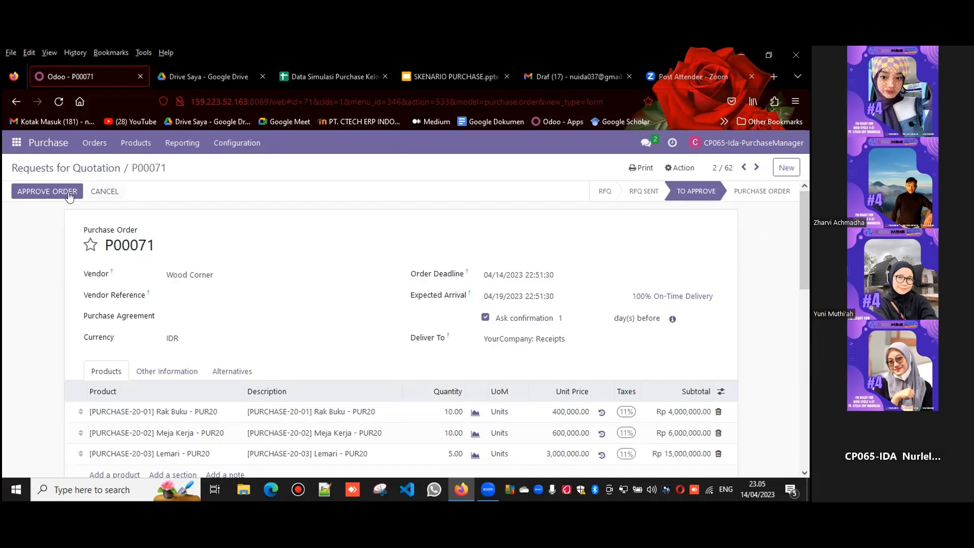
{"action": "left_click", "coordinate": [47, 192]}
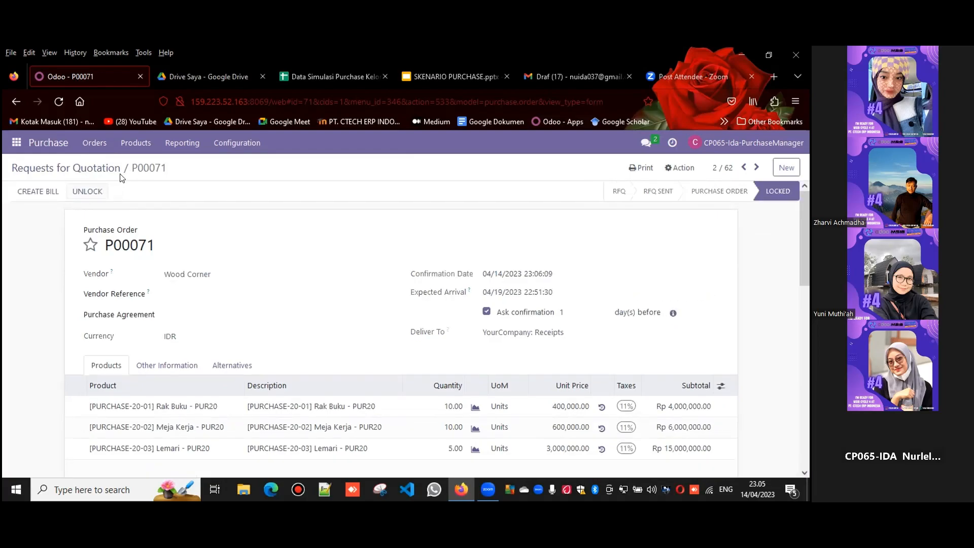
{"action": "left_click", "coordinate": [87, 191]}
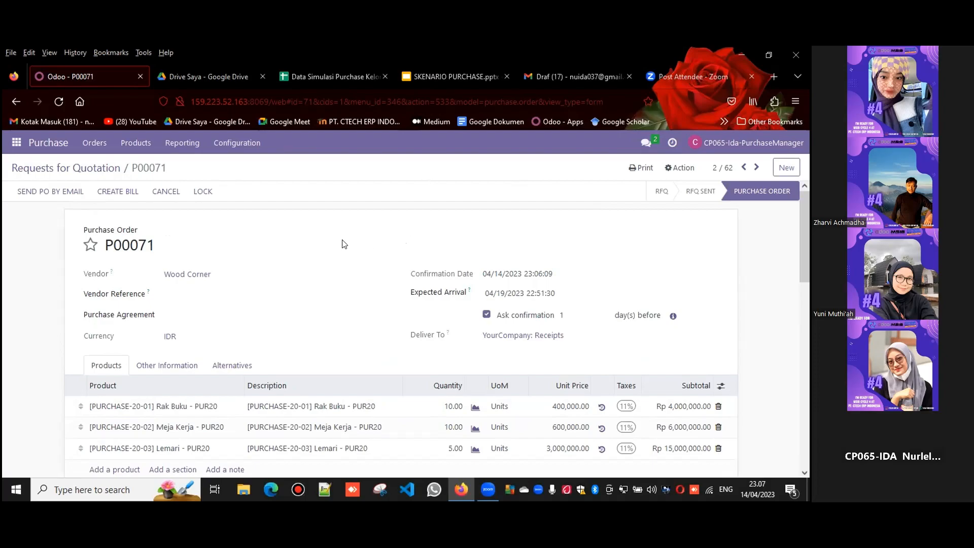
{"action": "left_click", "coordinate": [104, 176]}
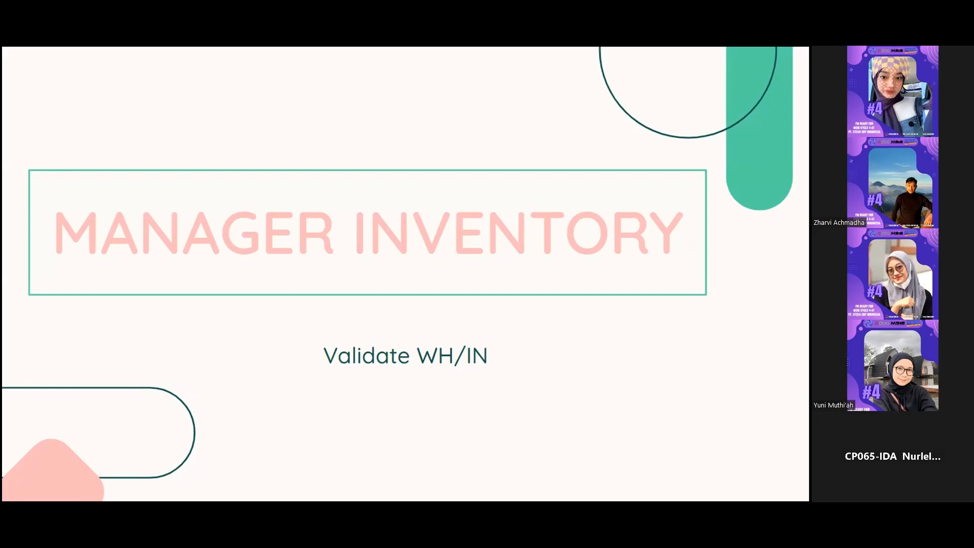
Leave the slideshow, check the Wood Corner receipt data in the RECEIPT sheet, and go to the inventory manager's Odoo session.
{"action": "key", "text": "Escape"}
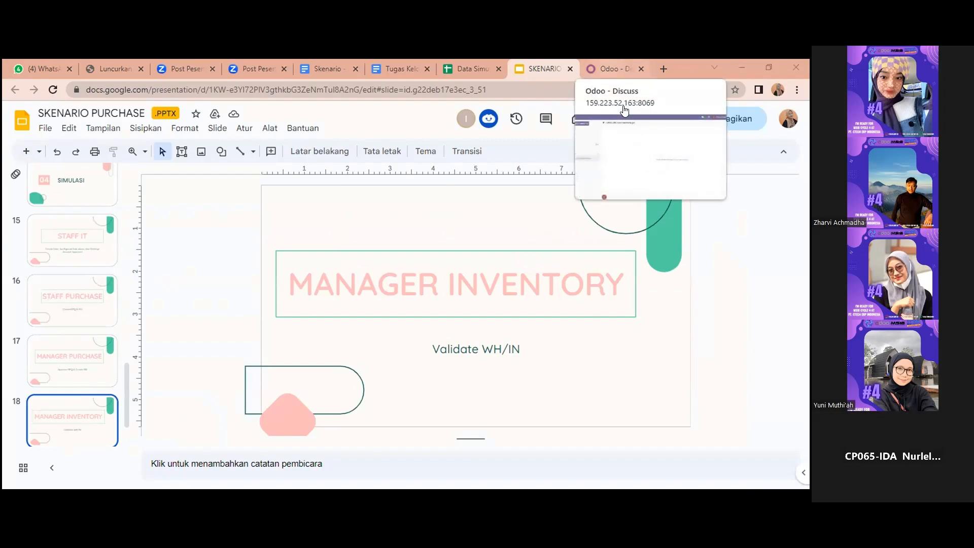
{"action": "left_click", "coordinate": [609, 69]}
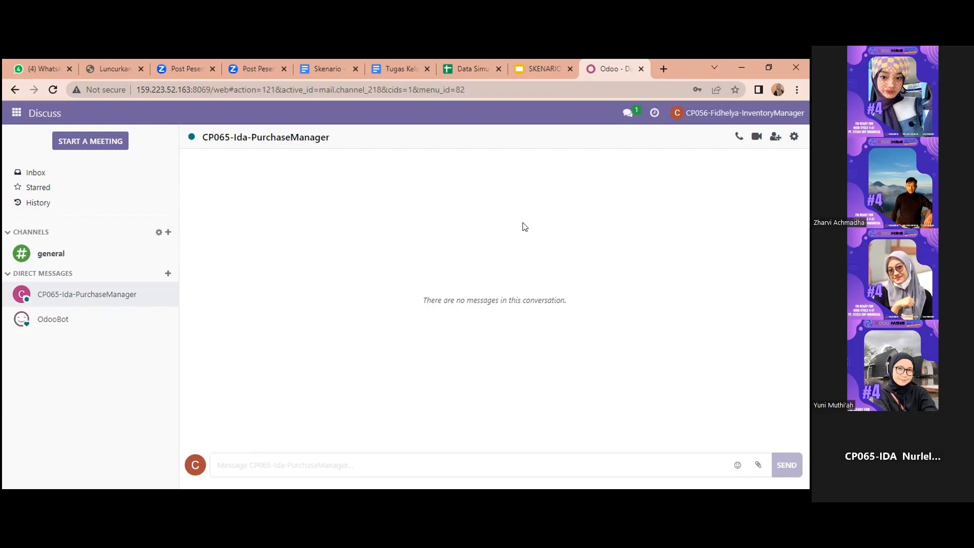
{"action": "left_click", "coordinate": [476, 74]}
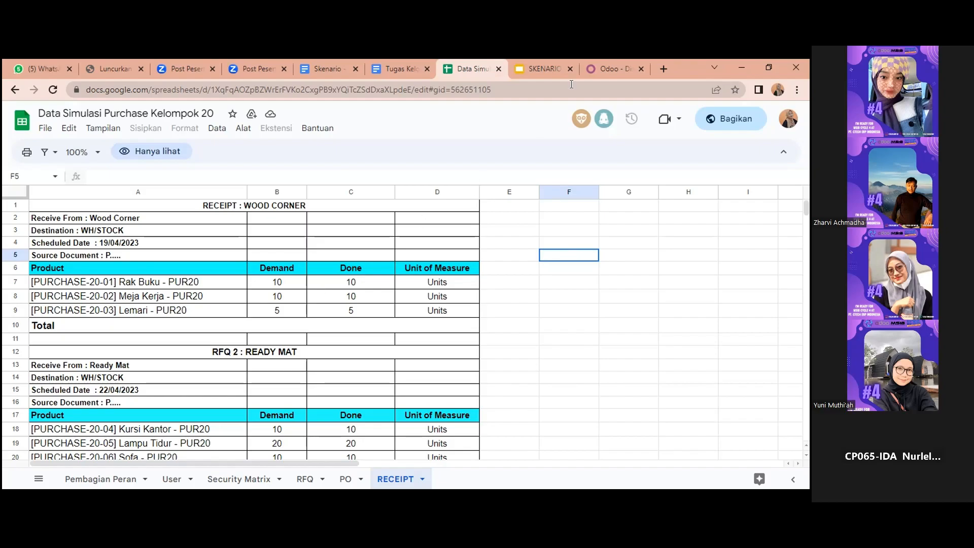
{"action": "left_click", "coordinate": [611, 68]}
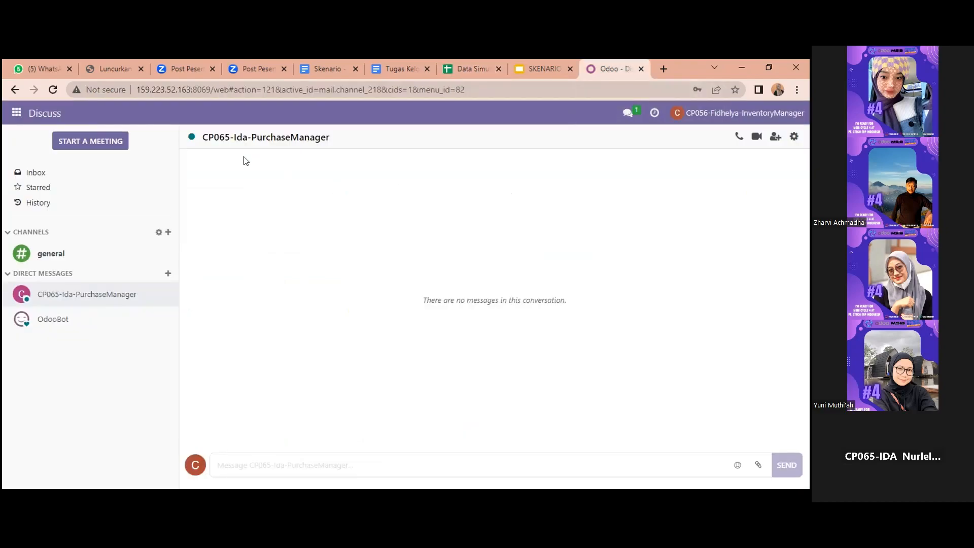
Open the Wood Corner receipt due in 5 days from YourCompany's receipts to process in Inventory.
{"action": "left_click", "coordinate": [12, 113]}
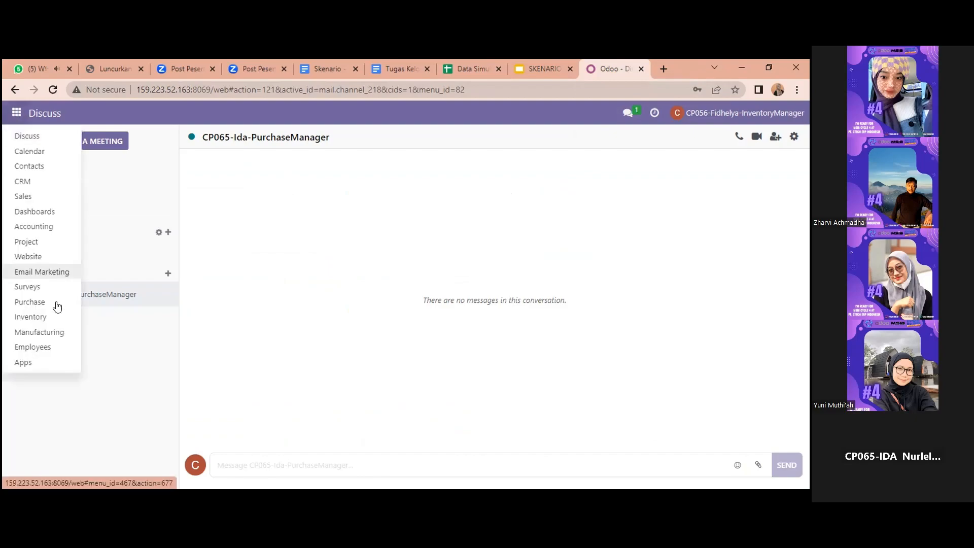
{"action": "left_click", "coordinate": [59, 318]}
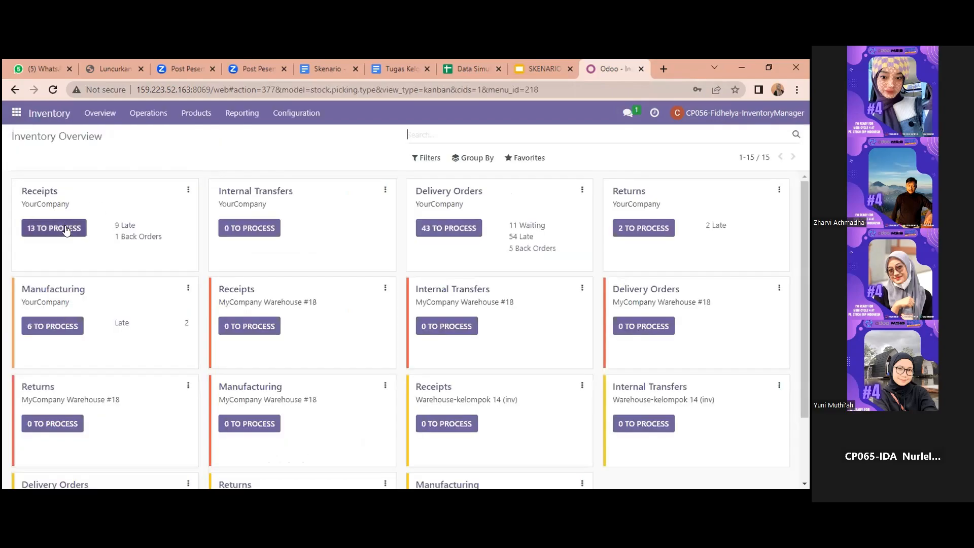
{"action": "left_click", "coordinate": [65, 229]}
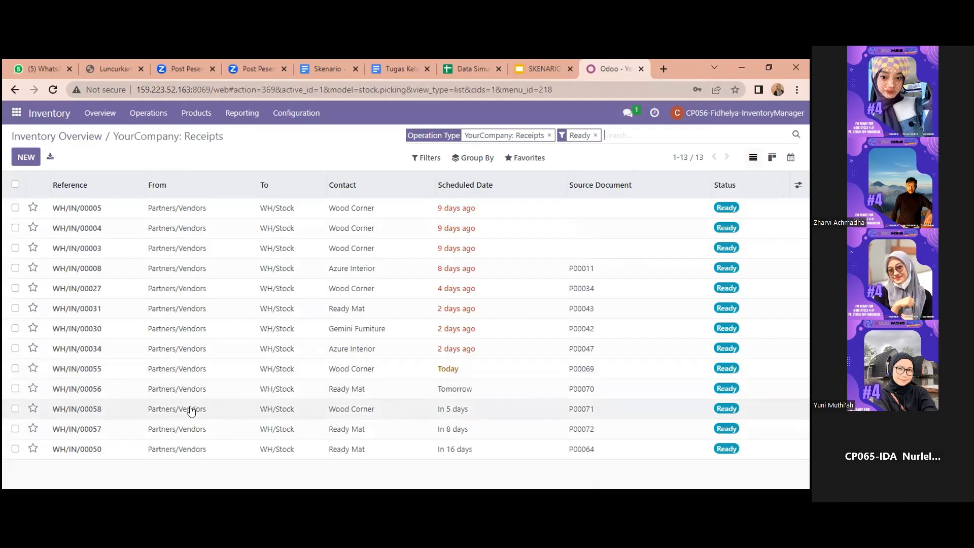
{"action": "left_click", "coordinate": [89, 408]}
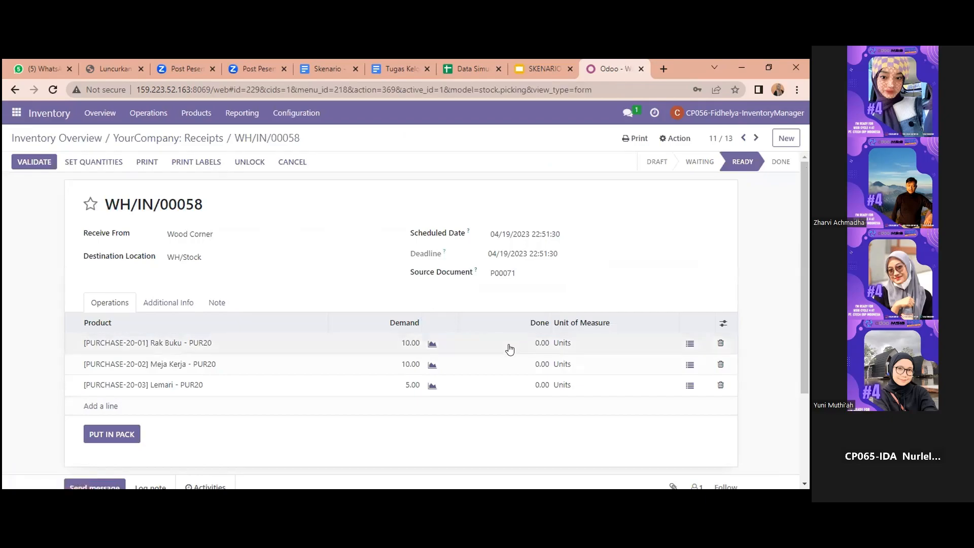
Set the done quantities to 10 Rak Buku, 10 Meja Kerja and 5 Lemari, and validate the Wood Corner receipt.
{"action": "left_click", "coordinate": [534, 340]}
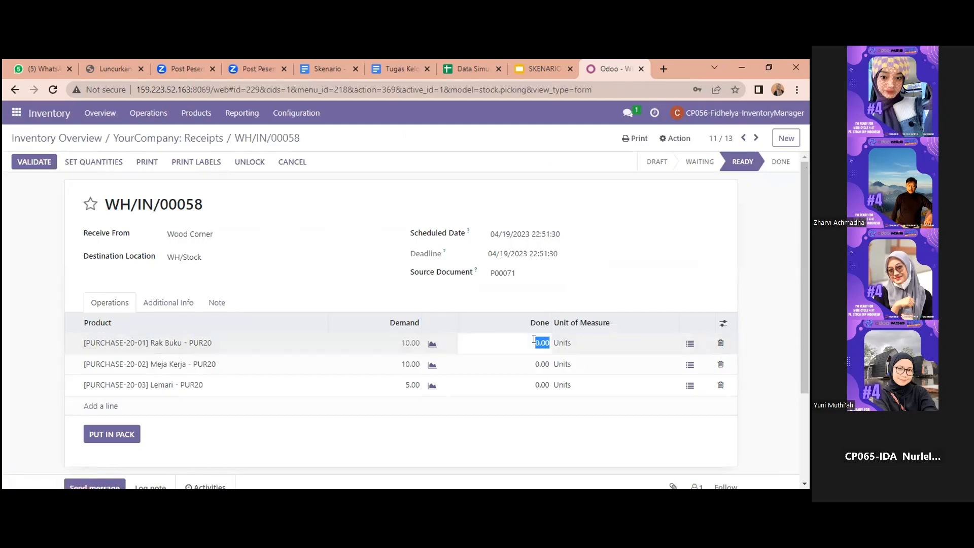
{"action": "left_click", "coordinate": [537, 342]}
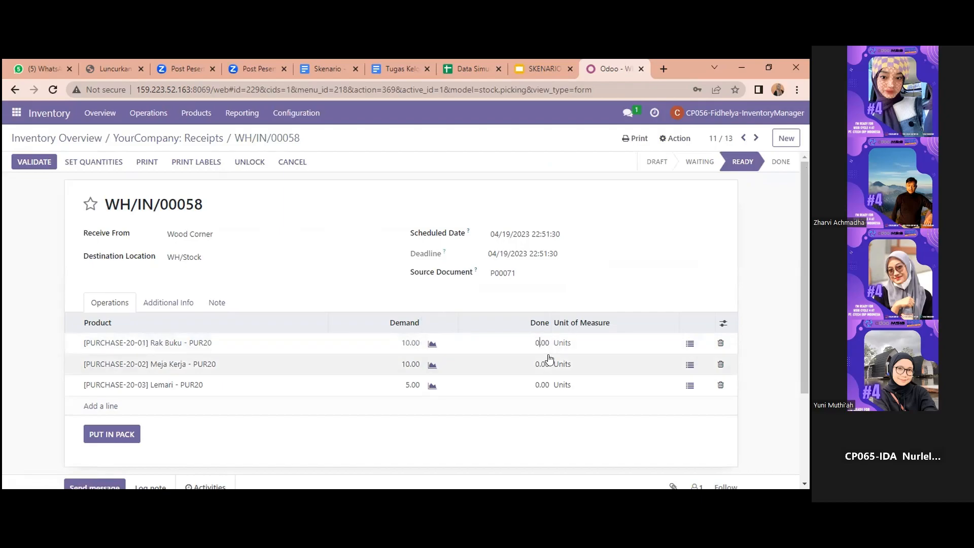
{"action": "key", "text": "BackSpace"}
{"action": "type", "text": "10"}
{"action": "left_click", "coordinate": [539, 364]}
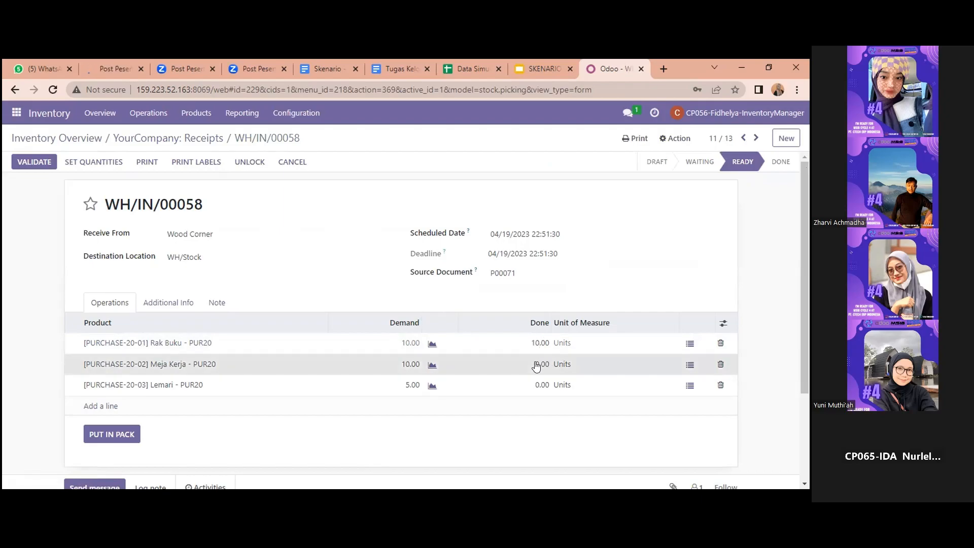
{"action": "left_click", "coordinate": [539, 362]}
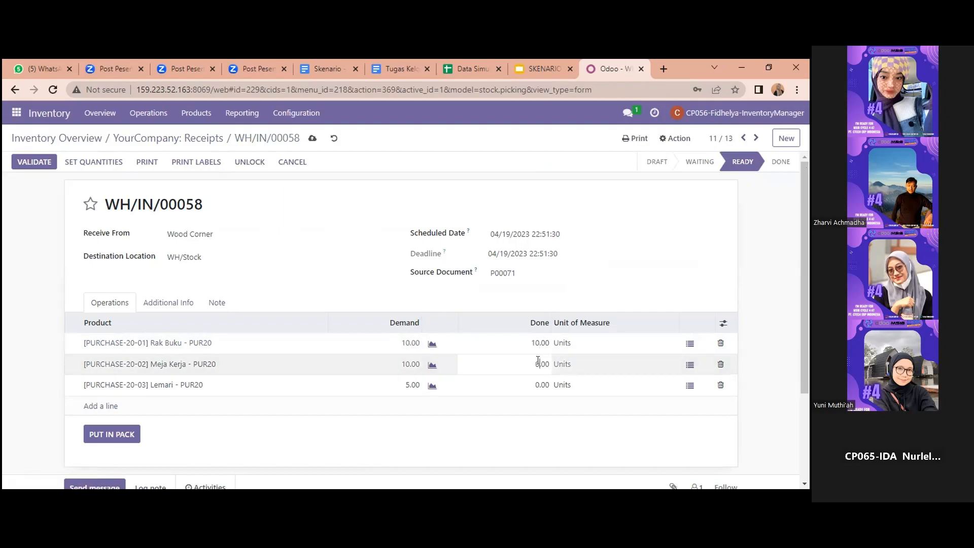
{"action": "type", "text": "10"}
{"action": "left_click", "coordinate": [538, 390]}
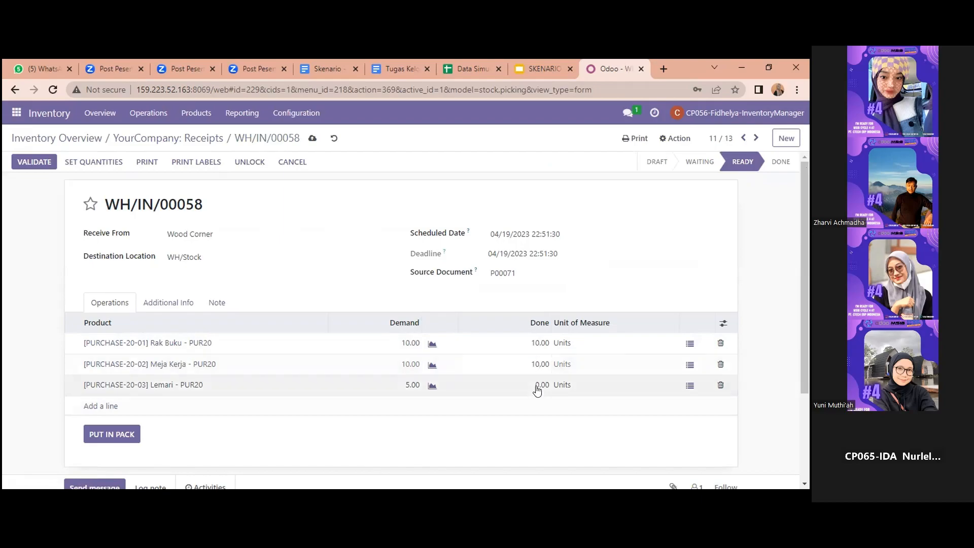
{"action": "left_click", "coordinate": [538, 380]}
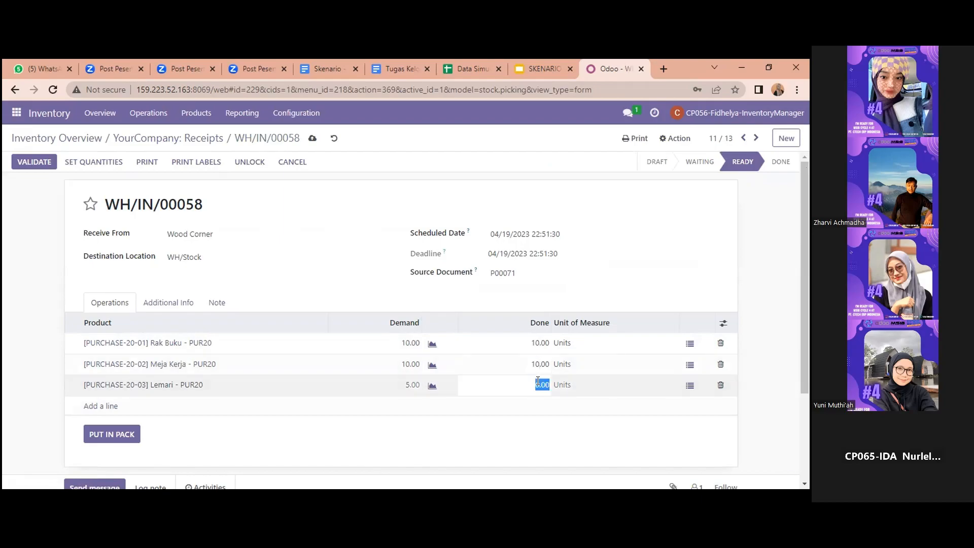
{"action": "type", "text": "5"}
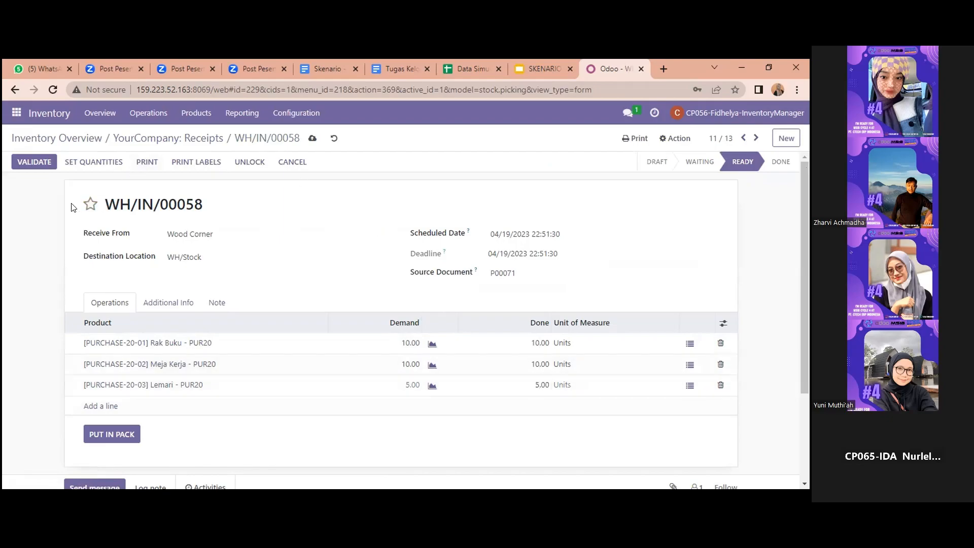
{"action": "left_click", "coordinate": [34, 162]}
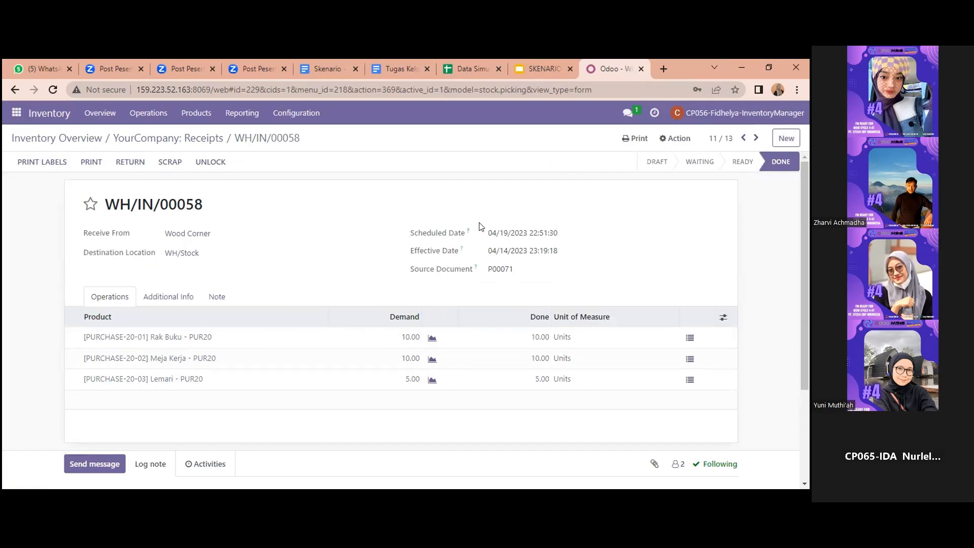
Check the Ready Mat receipt's products and done quantities in the RECEIPT sheet and return to Odoo.
{"action": "left_click", "coordinate": [472, 74]}
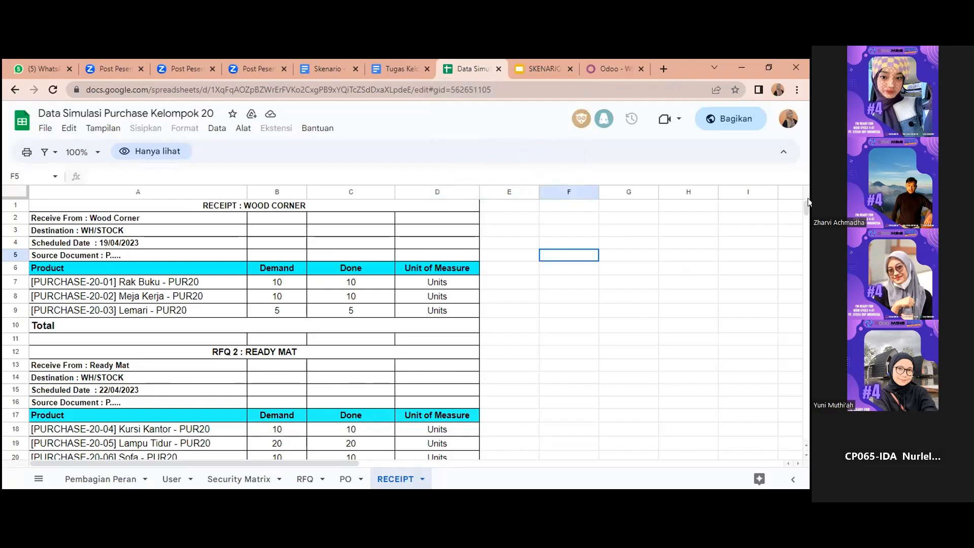
{"action": "scroll", "coordinate": [808, 211], "scroll_direction": "down", "scroll_amount": 3}
{"action": "scroll", "coordinate": [808, 211], "scroll_direction": "down", "scroll_amount": 1}
{"action": "scroll", "coordinate": [808, 210], "scroll_direction": "up", "scroll_amount": 2}
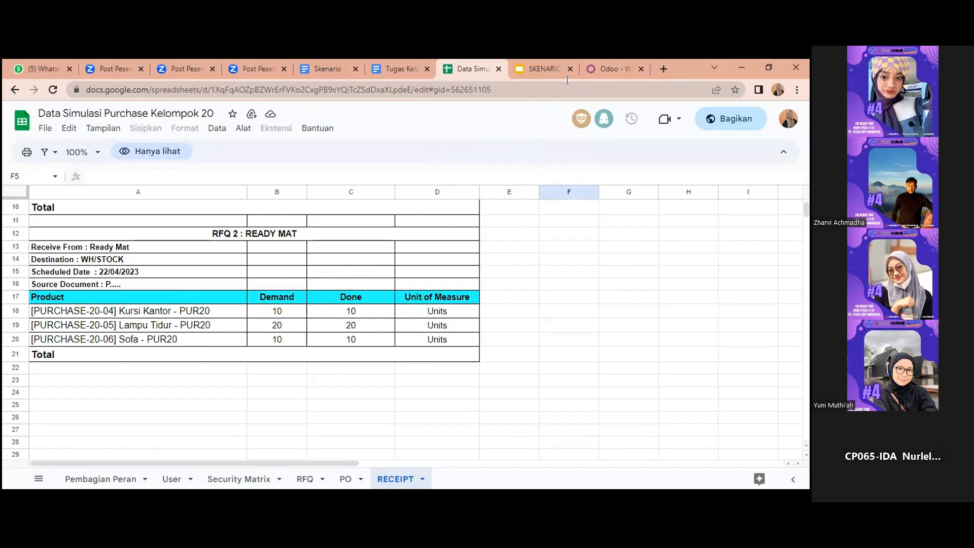
{"action": "left_click", "coordinate": [582, 73]}
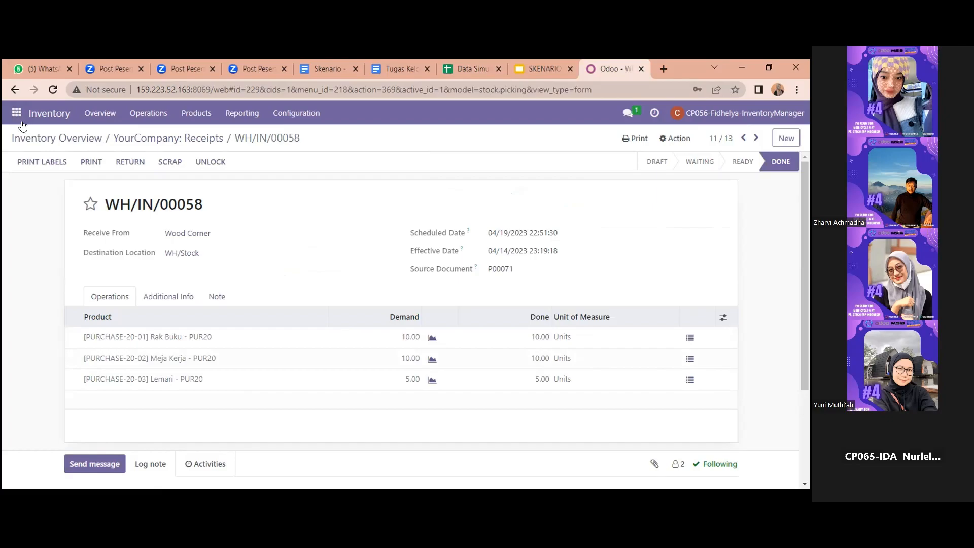
Open the Ready Mat receipt due in 8 days and set the done quantity of Kursi Kantor to 10.
{"action": "left_click", "coordinate": [15, 90]}
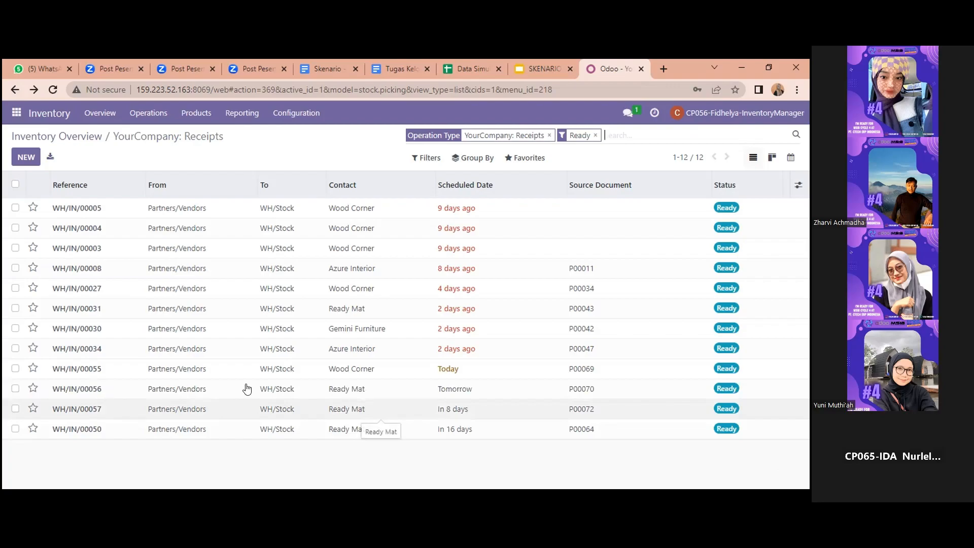
{"action": "left_click", "coordinate": [111, 407]}
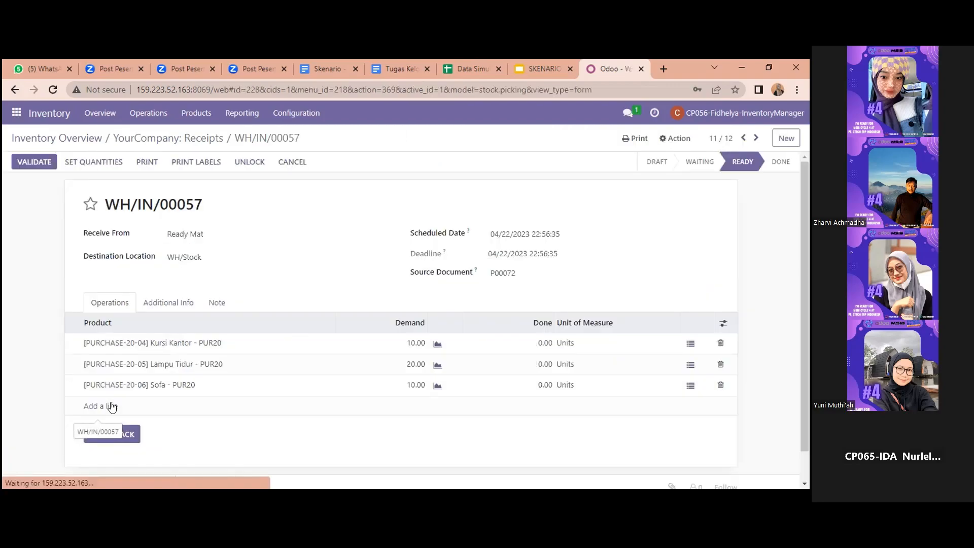
{"action": "left_click", "coordinate": [540, 343]}
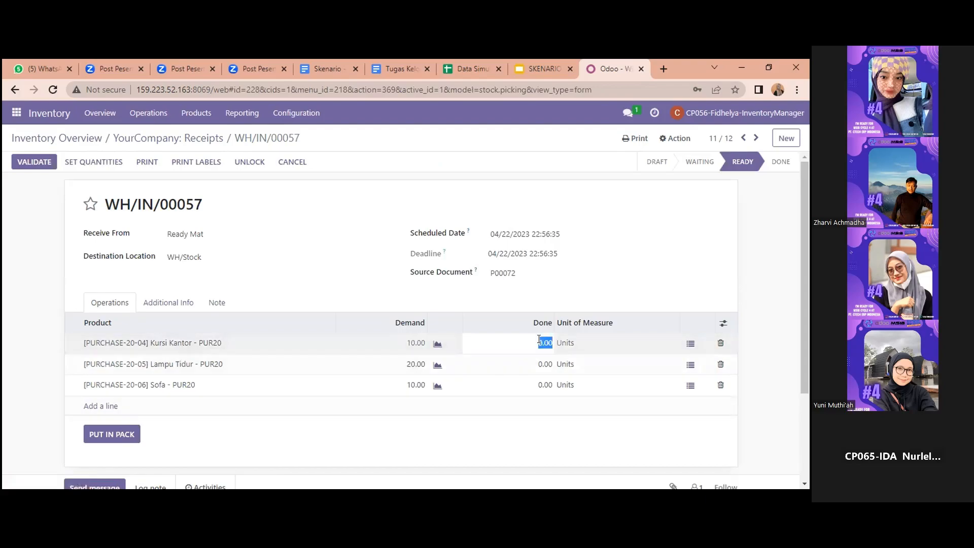
{"action": "left_click", "coordinate": [540, 341]}
{"action": "left_click", "coordinate": [561, 388]}
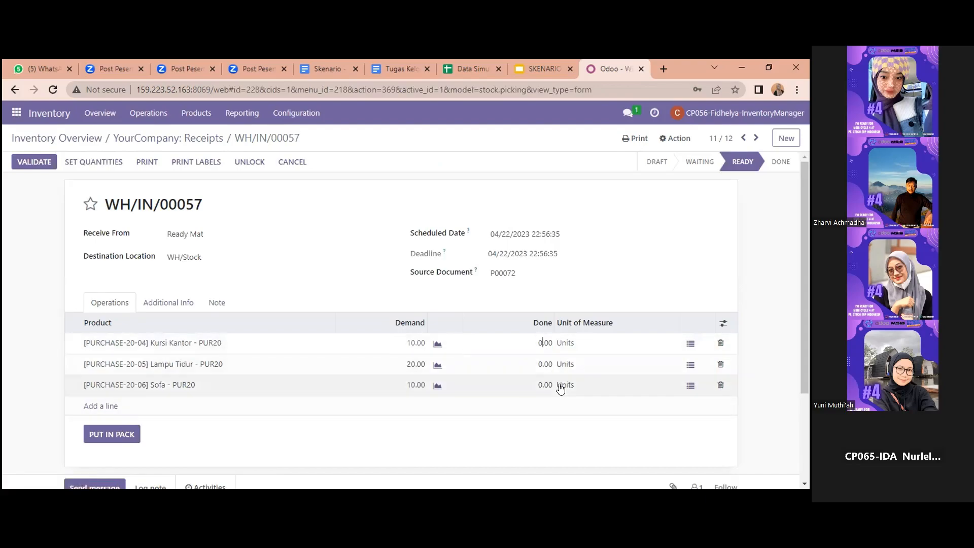
{"action": "key", "text": "BackSpace"}
{"action": "type", "text": "10"}
Set the done quantities to 20 for Lampu Tidur and 10 for Sofa, and validate the Ready Mat receipt.
{"action": "left_click", "coordinate": [540, 363]}
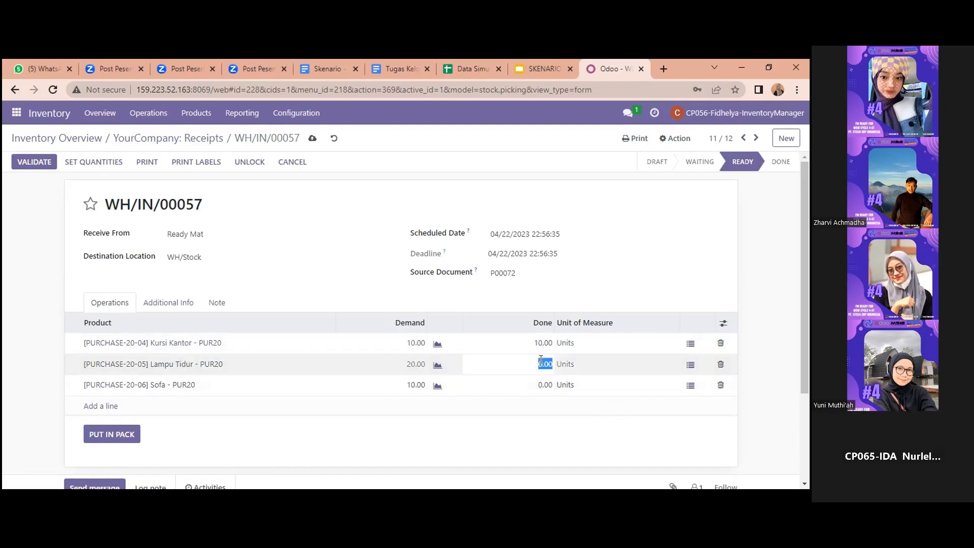
{"action": "left_click", "coordinate": [542, 363]}
{"action": "key", "text": "BackSpace"}
{"action": "key", "text": "BackSpace"}
{"action": "type", "text": "20"}
{"action": "left_click", "coordinate": [542, 383]}
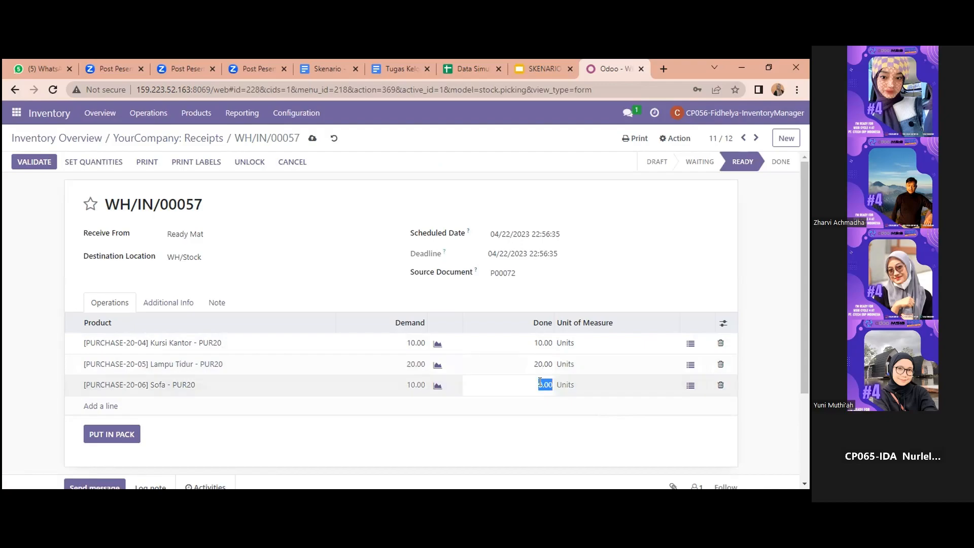
{"action": "left_click", "coordinate": [540, 383]}
{"action": "type", "text": "1"}
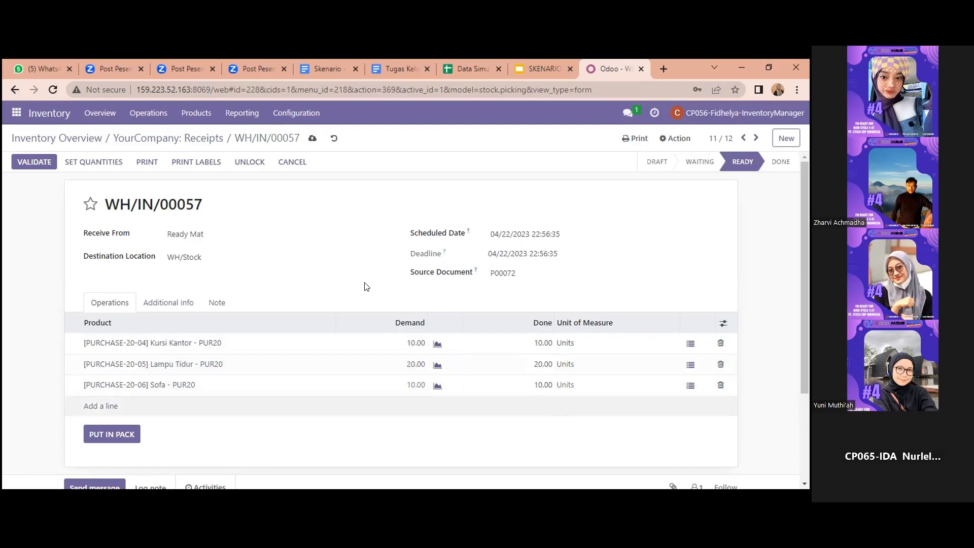
{"action": "left_click", "coordinate": [35, 162]}
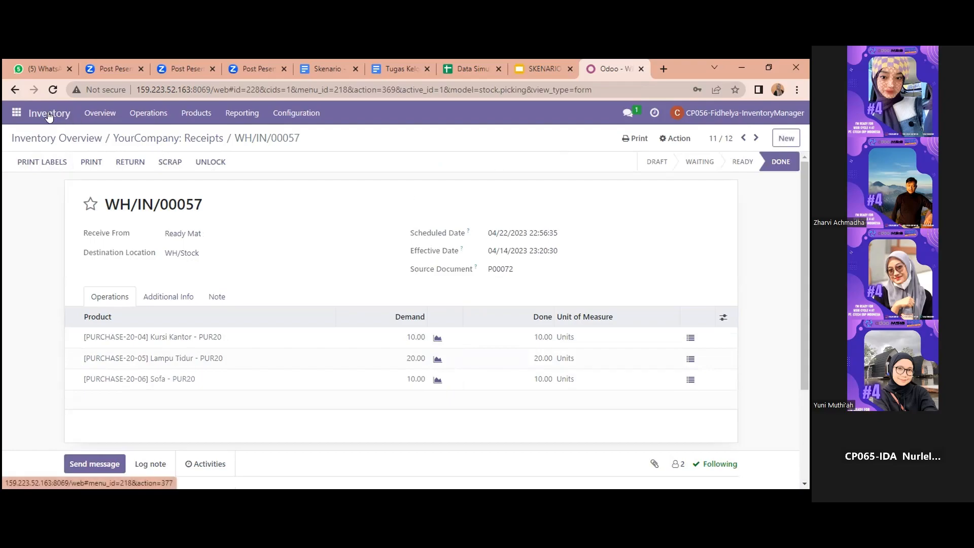
Send the purchase manager a Discuss message stating "Barang pembelian" for both purchase order numbers "sudah diterima di gudang".
{"action": "left_click", "coordinate": [16, 114]}
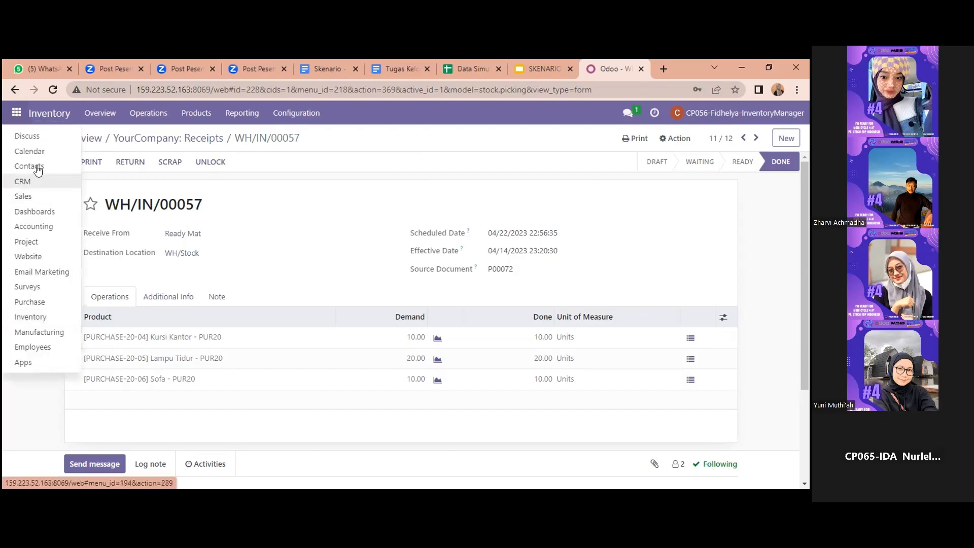
{"action": "left_click", "coordinate": [43, 134]}
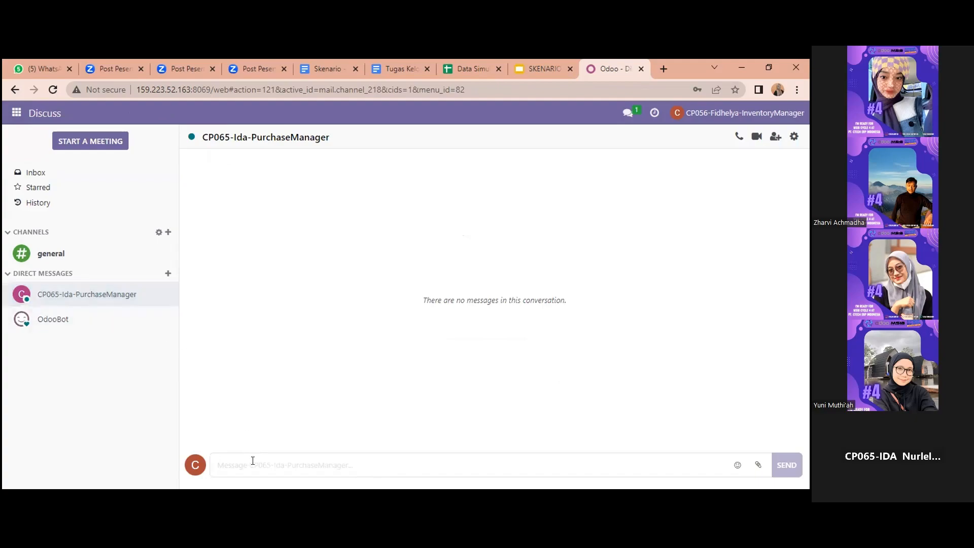
{"action": "type", "text": "Barang "}
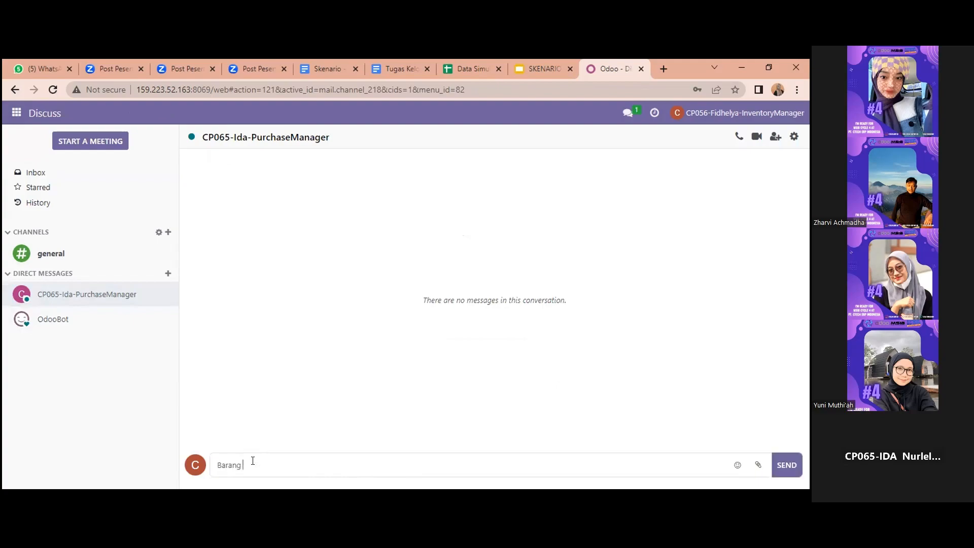
{"action": "type", "text": "pembelian dengan nomor pesanan P"}
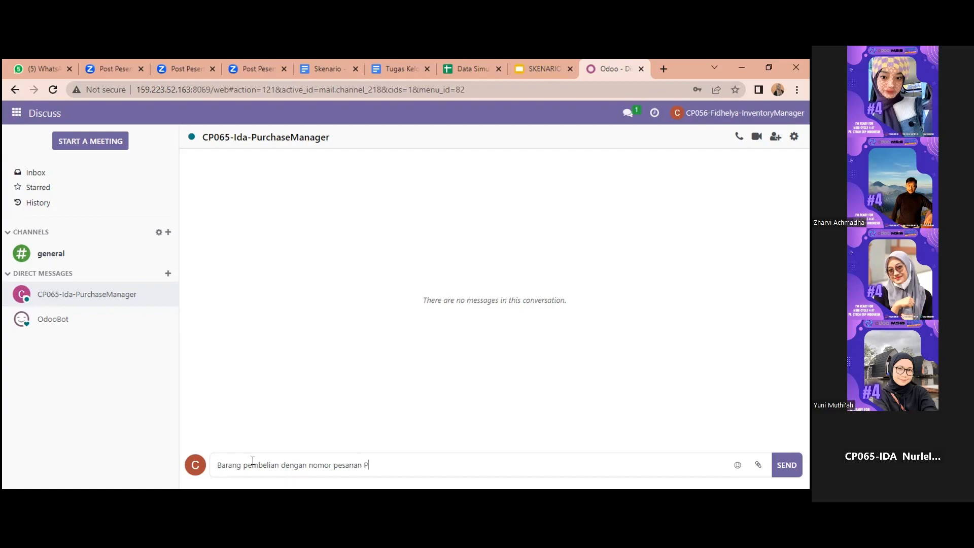
{"action": "type", "text": "00071 dan P00072 sudah diterima di"}
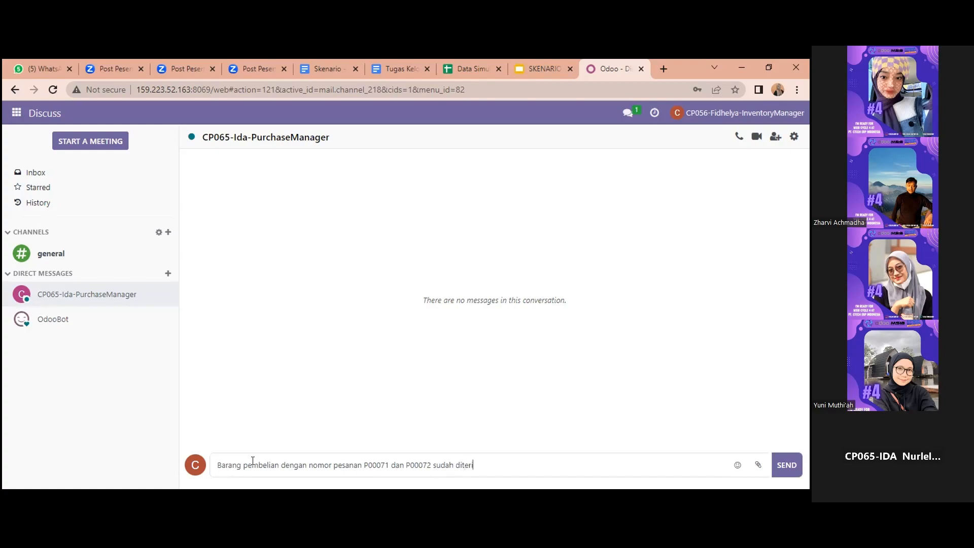
{"action": "type", "text": " gudang"}
{"action": "left_click", "coordinate": [784, 464]}
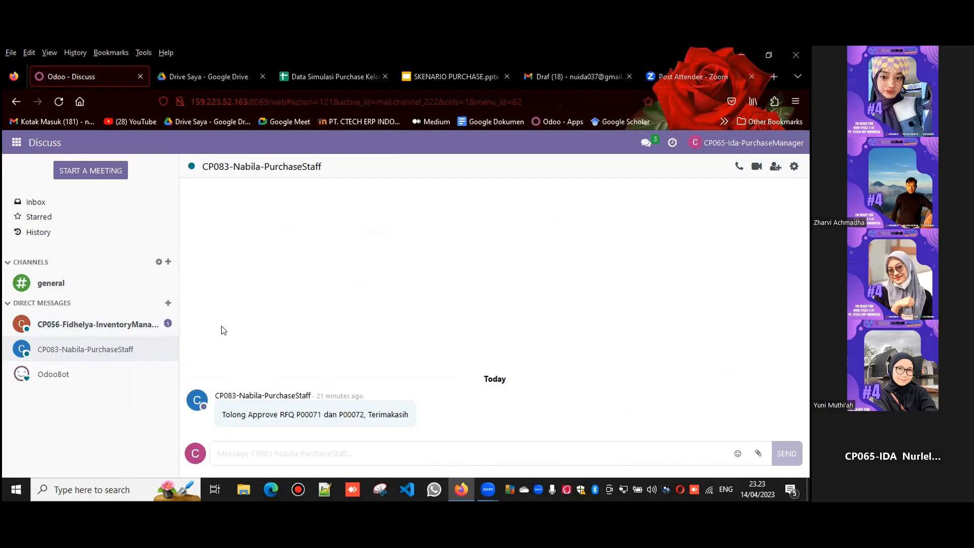
Open the inventory manager's direct message in the purchase manager's session and reply "oke baik, terimakasih.".
{"action": "left_click", "coordinate": [120, 320]}
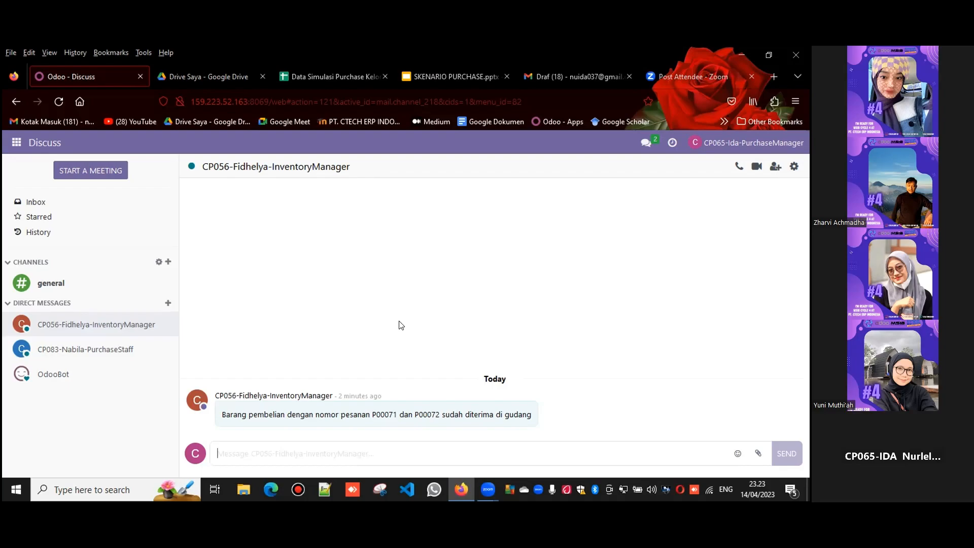
{"action": "type", "text": "oke baik t"}
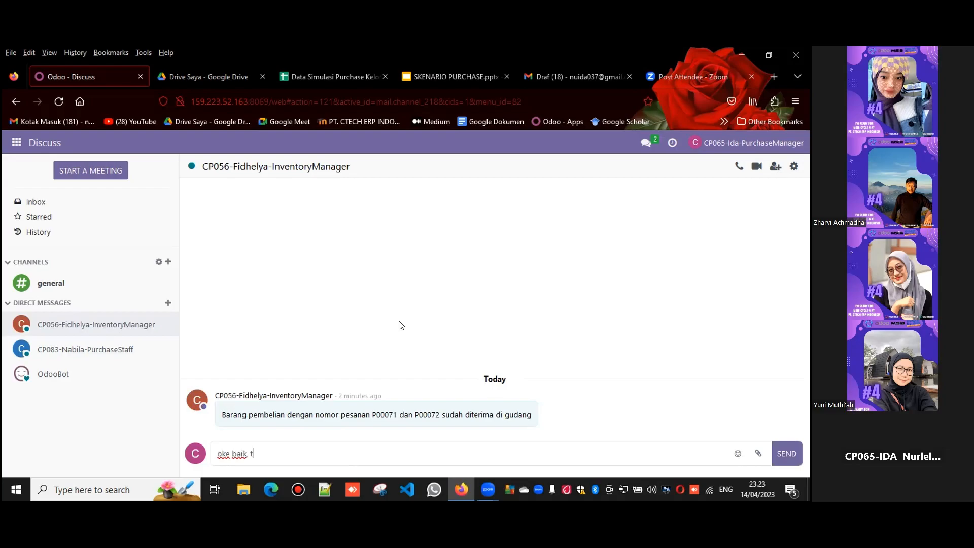
{"action": "type", "text": "erimakasih."}
{"action": "key", "text": "Return"}
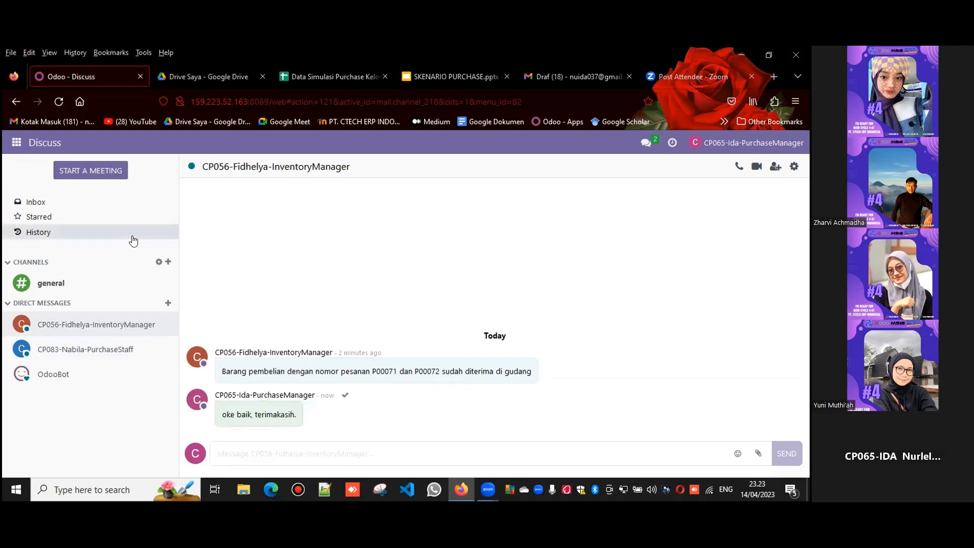
Open the Ready Mat purchase order in Purchase and create its vendor bill.
{"action": "left_click", "coordinate": [14, 146]}
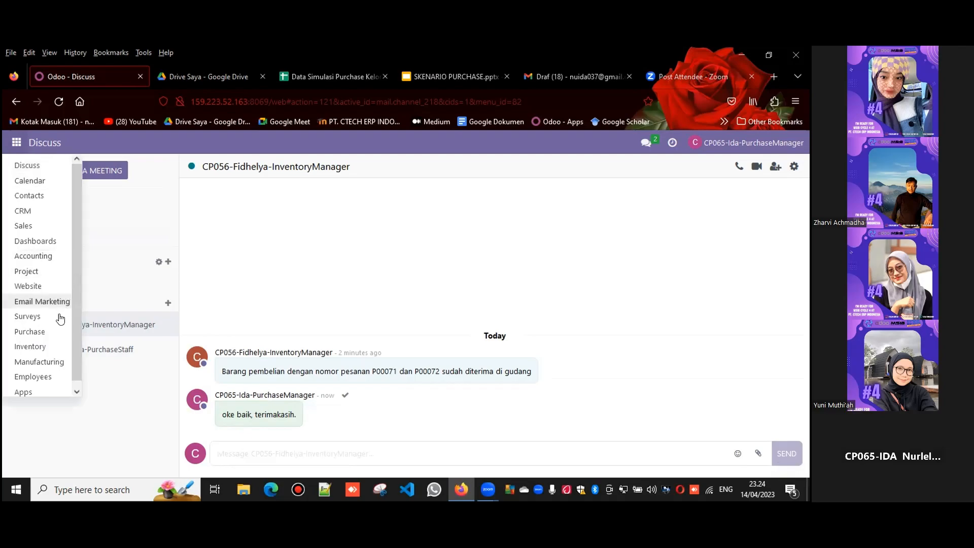
{"action": "left_click", "coordinate": [31, 332]}
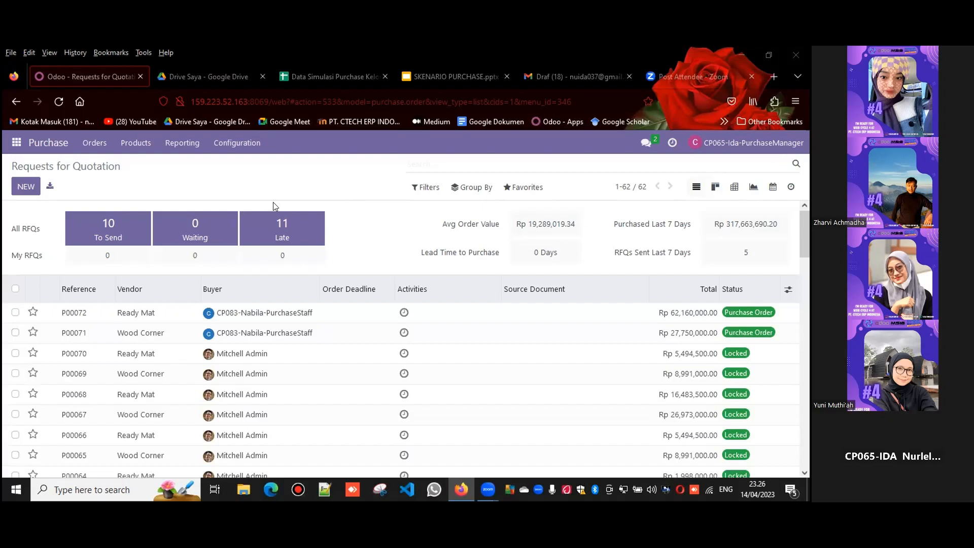
{"action": "left_click", "coordinate": [162, 317]}
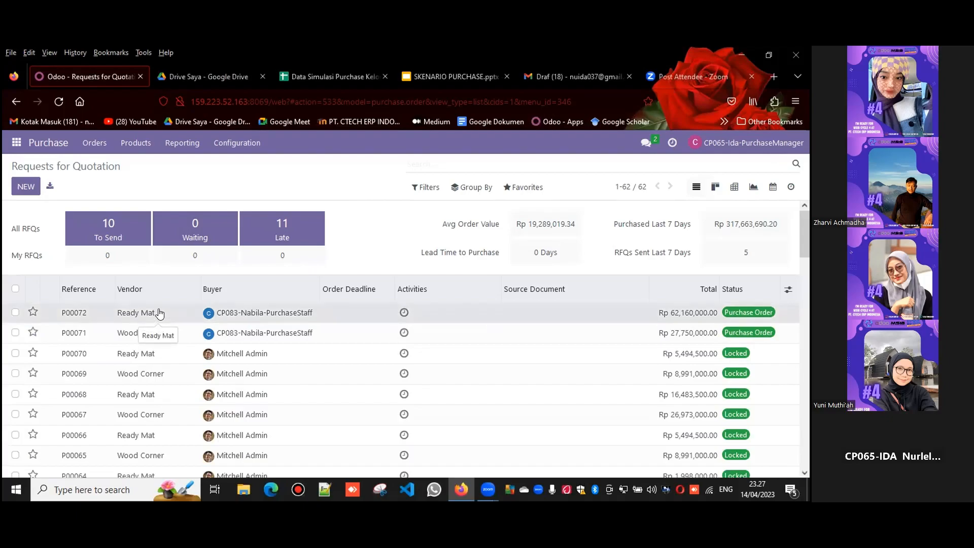
{"action": "double_click", "coordinate": [151, 311]}
{"action": "left_click_drag", "start_coordinate": [170, 309], "coordinate": [65, 287]}
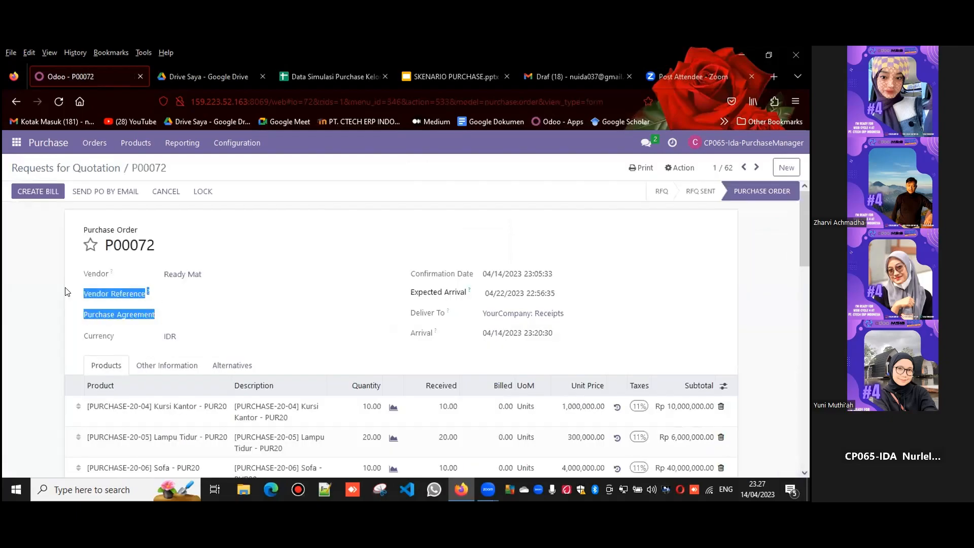
{"action": "left_click", "coordinate": [57, 286]}
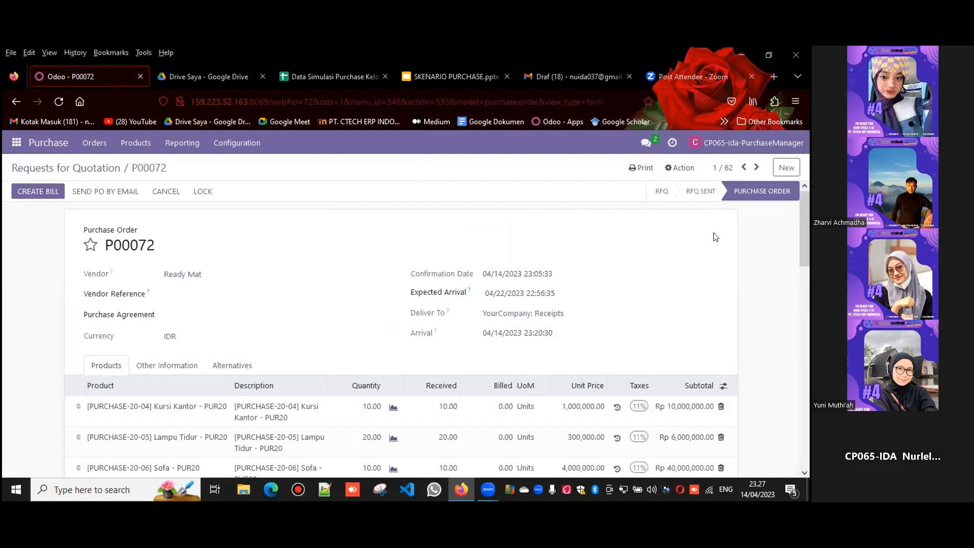
{"action": "left_click", "coordinate": [49, 192]}
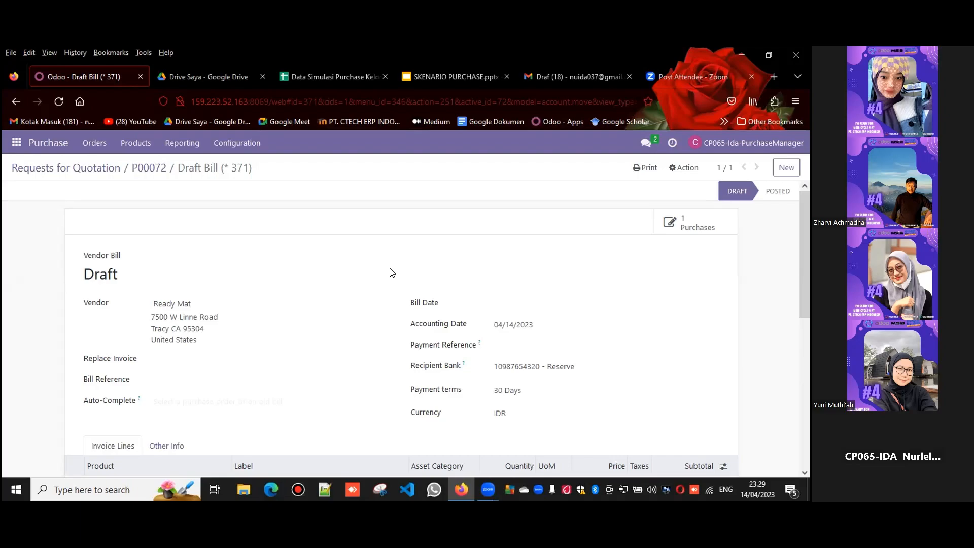
Return to the requests for quotation, open the Wood Corner purchase order and create its vendor bill.
{"action": "left_click", "coordinate": [108, 171]}
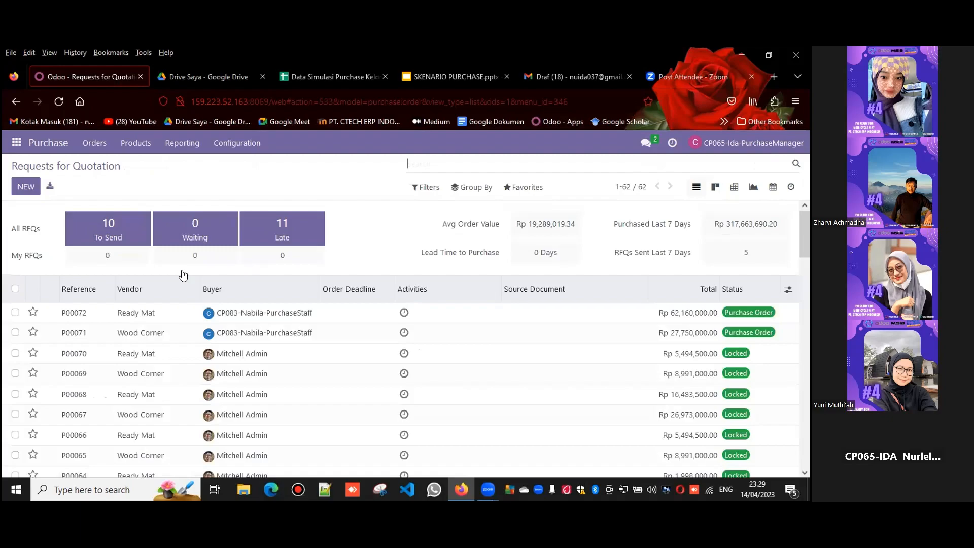
{"action": "double_click", "coordinate": [136, 334]}
{"action": "left_click", "coordinate": [136, 334]}
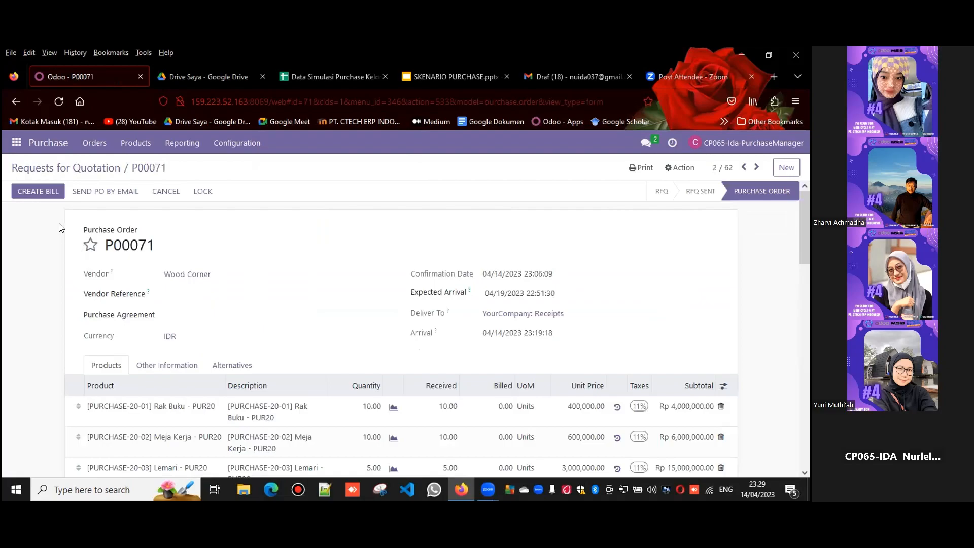
{"action": "left_click", "coordinate": [46, 192]}
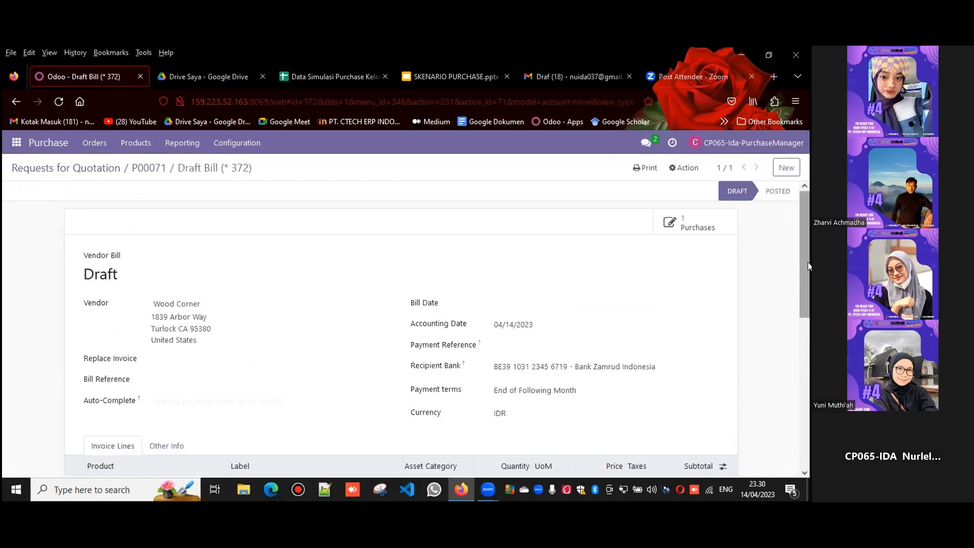
{"action": "mouse_move", "coordinate": [808, 262]}
{"action": "left_mouse_down"}
{"action": "mouse_move", "coordinate": [808, 302]}
{"action": "mouse_move", "coordinate": [806, 249]}
{"action": "left_mouse_up"}
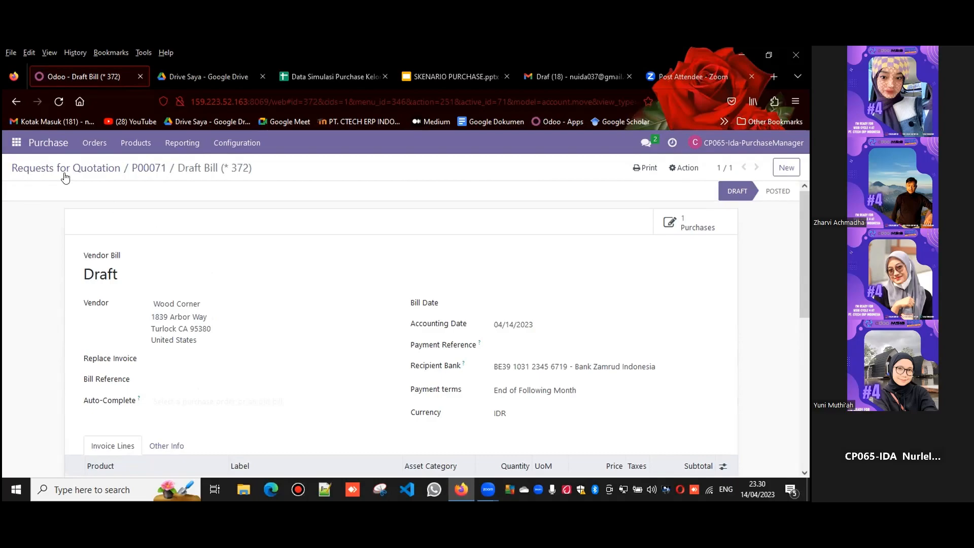
Start a direct message conversation with the finance manager in Discuss, searching for "finan".
{"action": "left_click", "coordinate": [18, 147]}
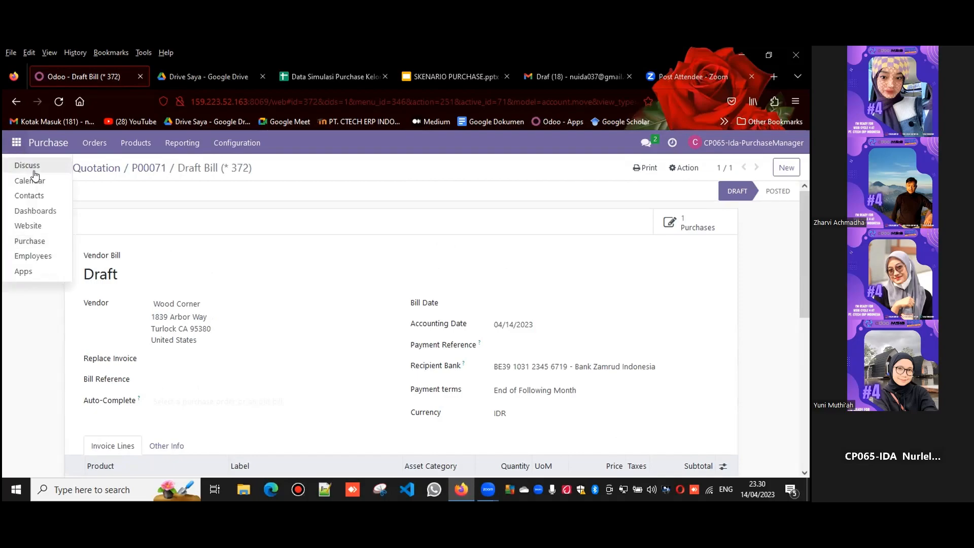
{"action": "left_click", "coordinate": [37, 168]}
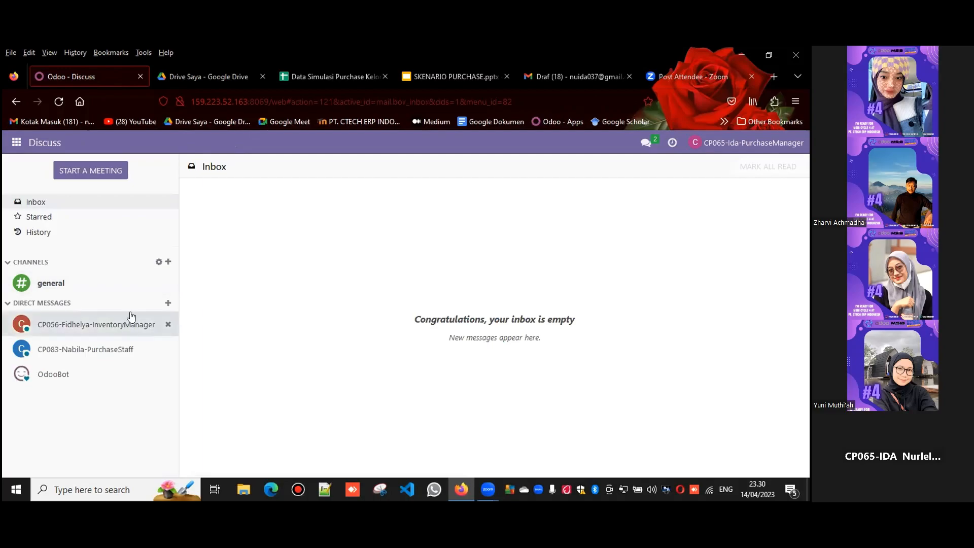
{"action": "left_click", "coordinate": [168, 304]}
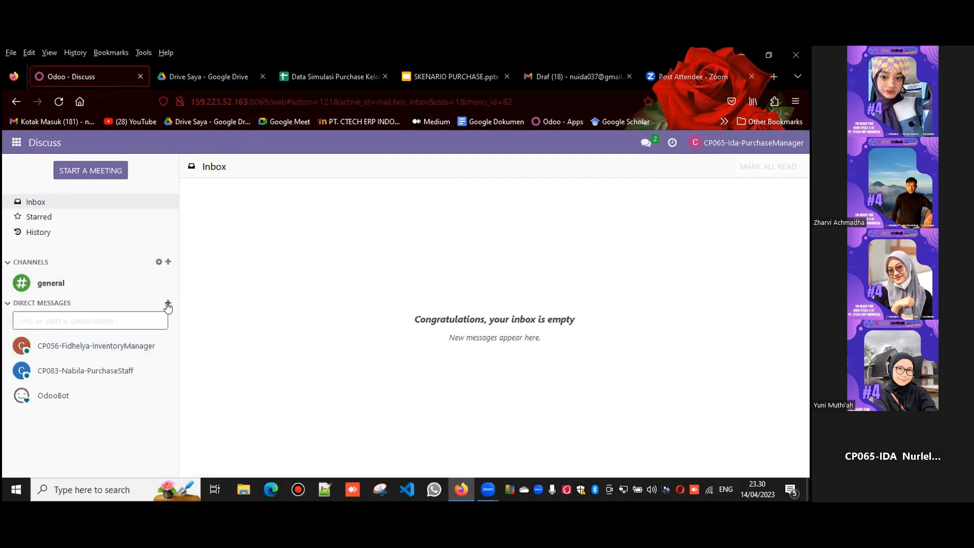
{"action": "type", "text": "manag"}
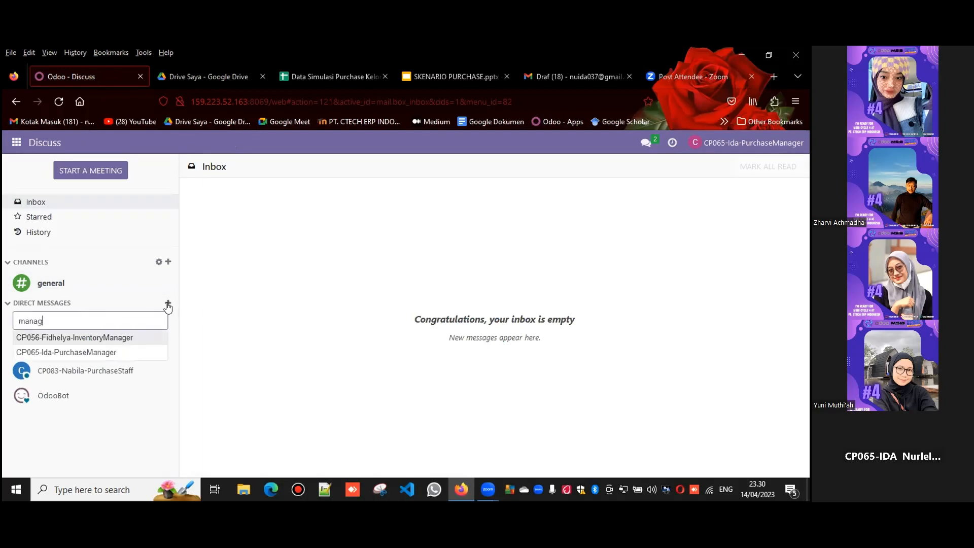
{"action": "key", "text": "BackSpace"}
{"action": "key", "text": "BackSpace"}
{"action": "key", "text": "BackSpace"}
{"action": "key", "text": "BackSpace"}
{"action": "key", "text": "BackSpace"}
{"action": "type", "text": "finan"}
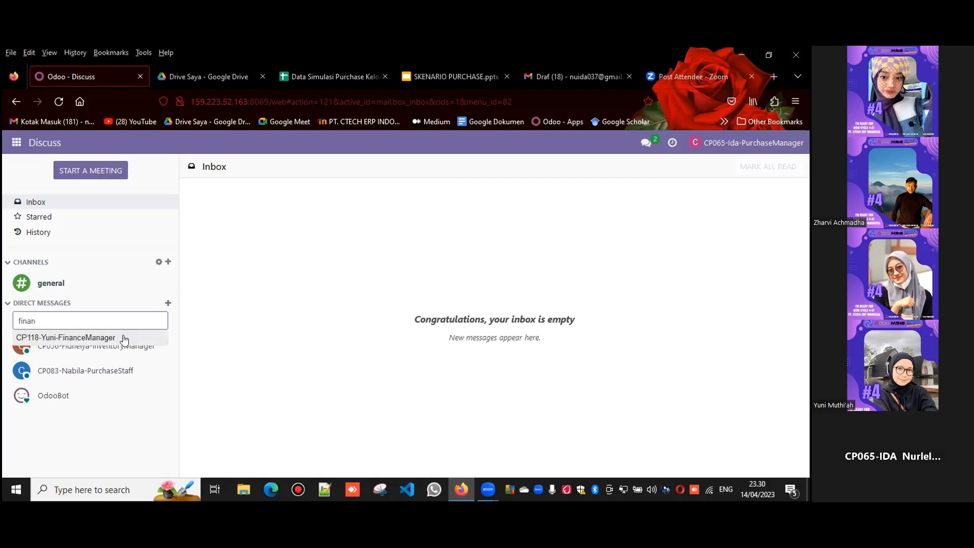
{"action": "left_click", "coordinate": [124, 338]}
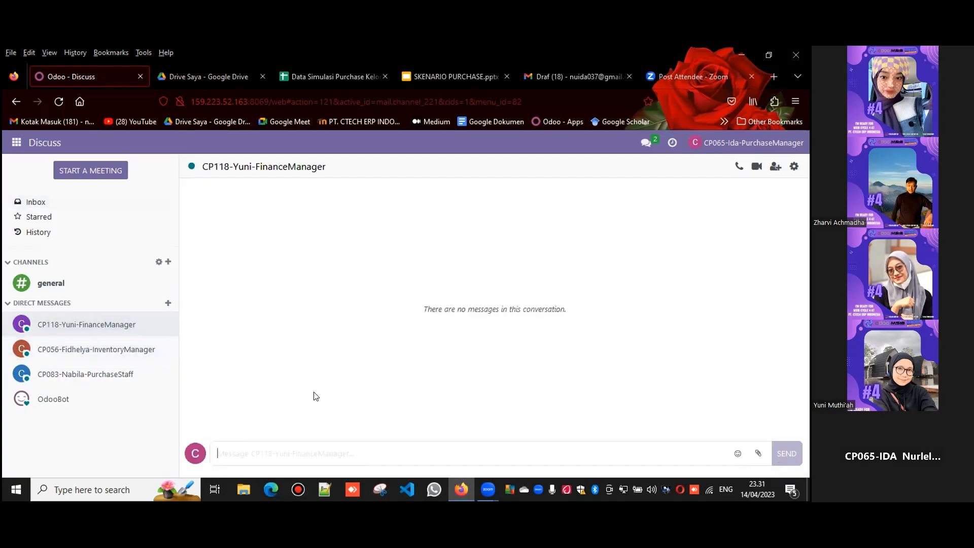
Send "bill sudah dibuat, silahkan lakukan pembayaran untuk bill dengan no" followed by both purchase order numbers to the finance manager.
{"action": "type", "text": "T"}
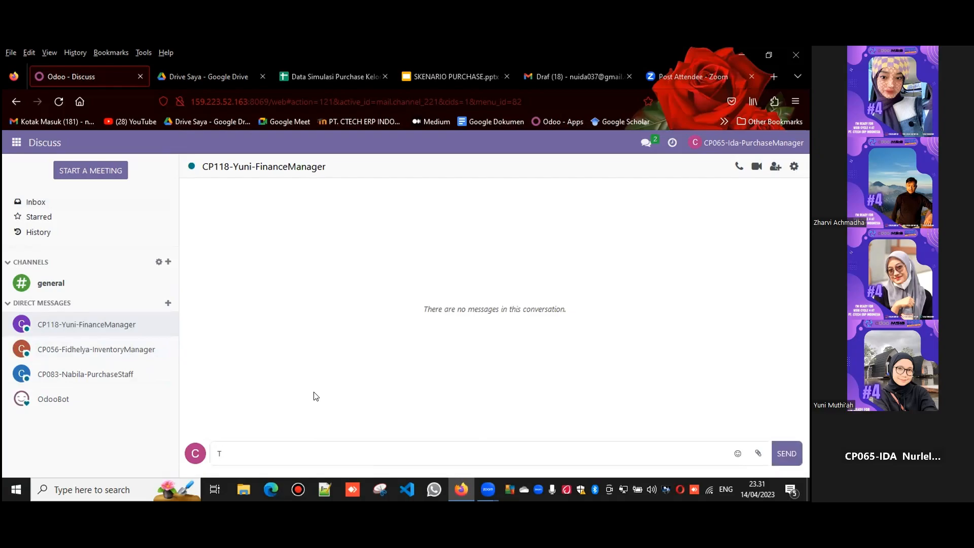
{"action": "key", "text": "BackSpace"}
{"action": "type", "text": "bill sudah dibuat, silahkan "}
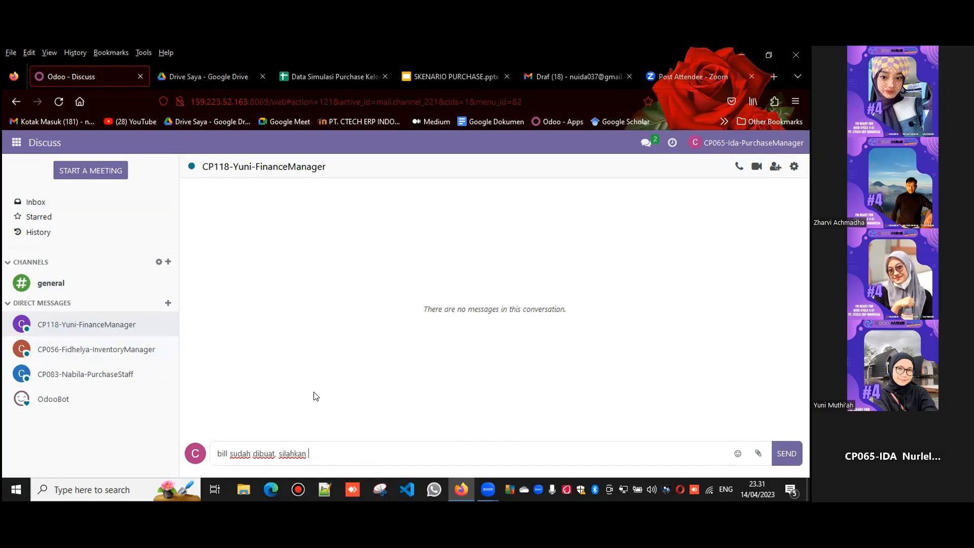
{"action": "type", "text": "lakukan pembayaran"}
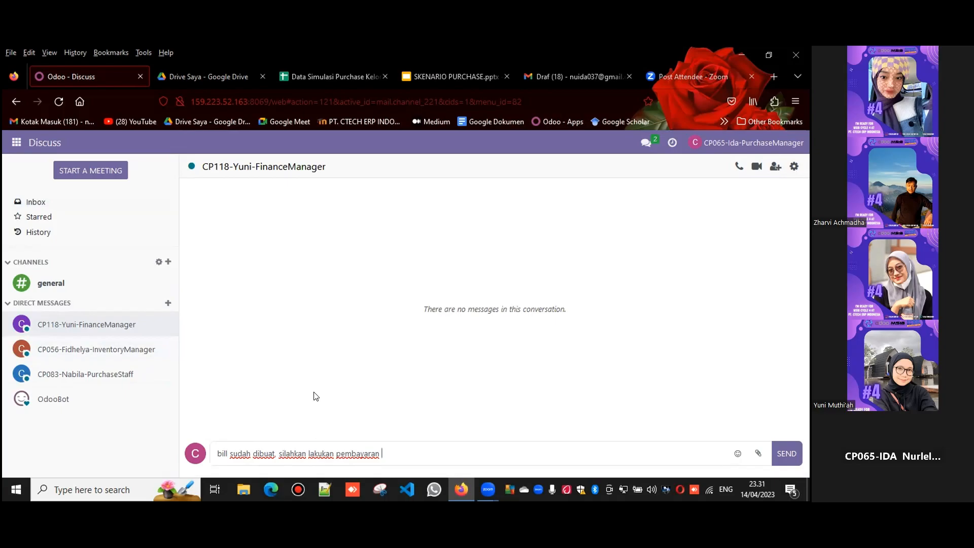
{"action": "type", "text": "untuk bill dengan no P000"}
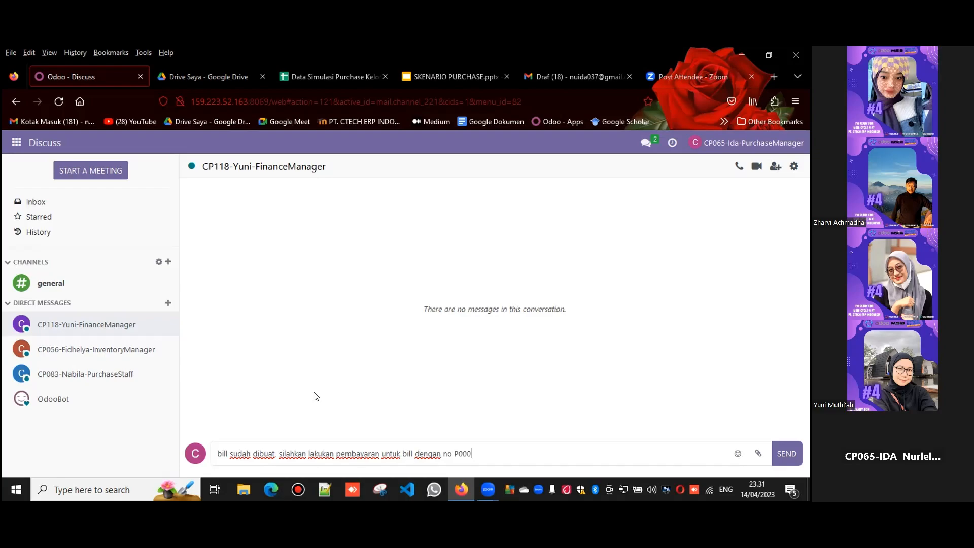
{"action": "type", "text": "71 dan P00072"}
{"action": "left_click", "coordinate": [792, 447]}
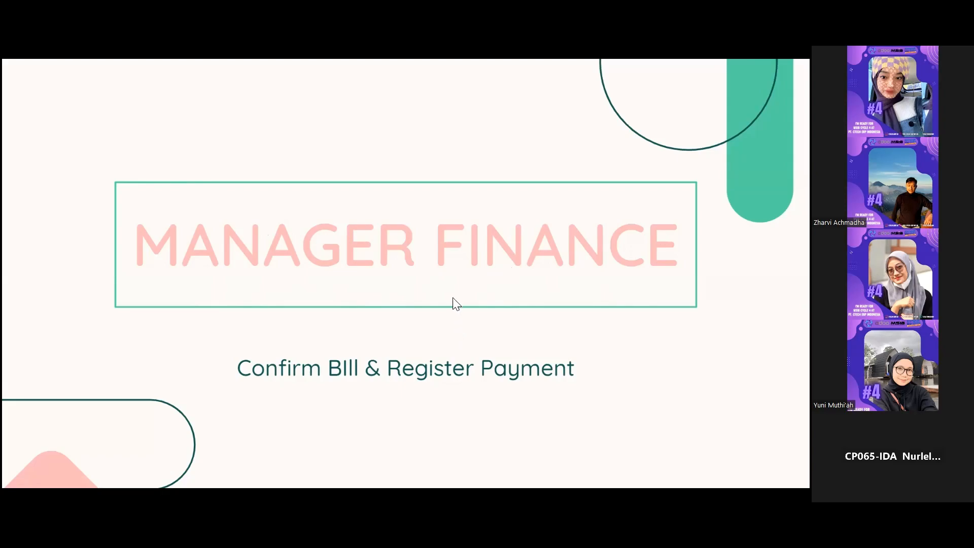
Leave the full-screen slideshow at the MANAGER FINANCE slide and switch to the finance manager's Odoo session.
{"action": "right_click", "coordinate": [430, 239]}
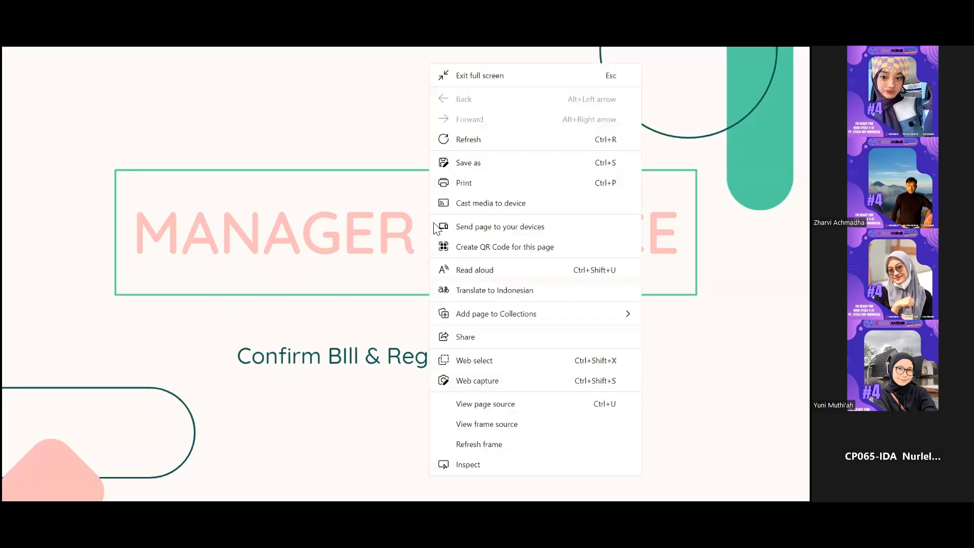
{"action": "left_click", "coordinate": [502, 76]}
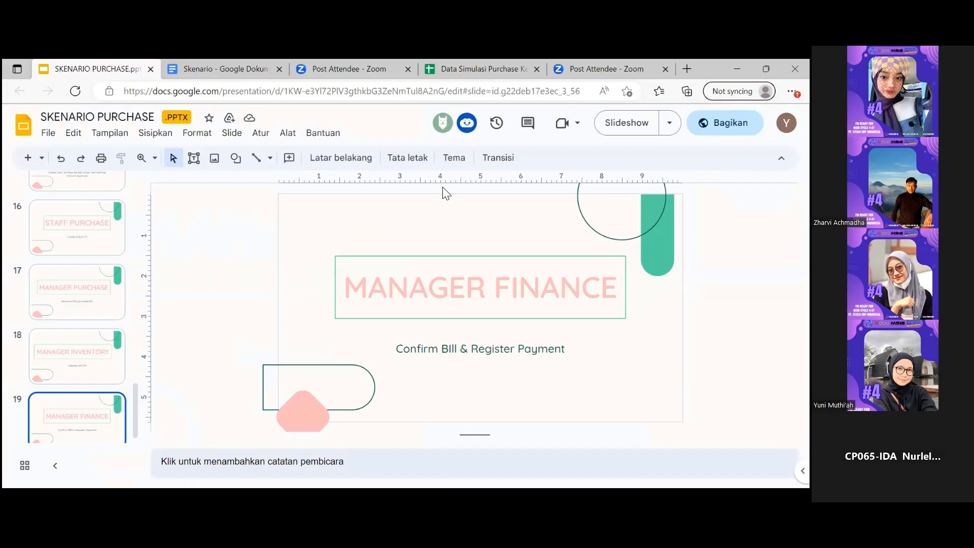
{"action": "key", "text": "alt+Tab"}
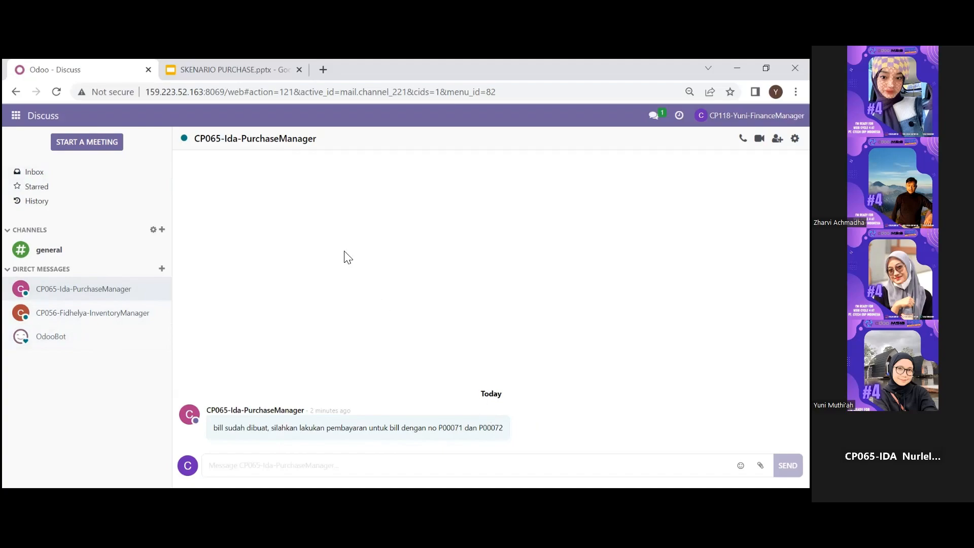
Open the list of vendor bills in Accounting and close the purchase manager's chat window.
{"action": "left_click", "coordinate": [21, 124]}
{"action": "left_click", "coordinate": [41, 198]}
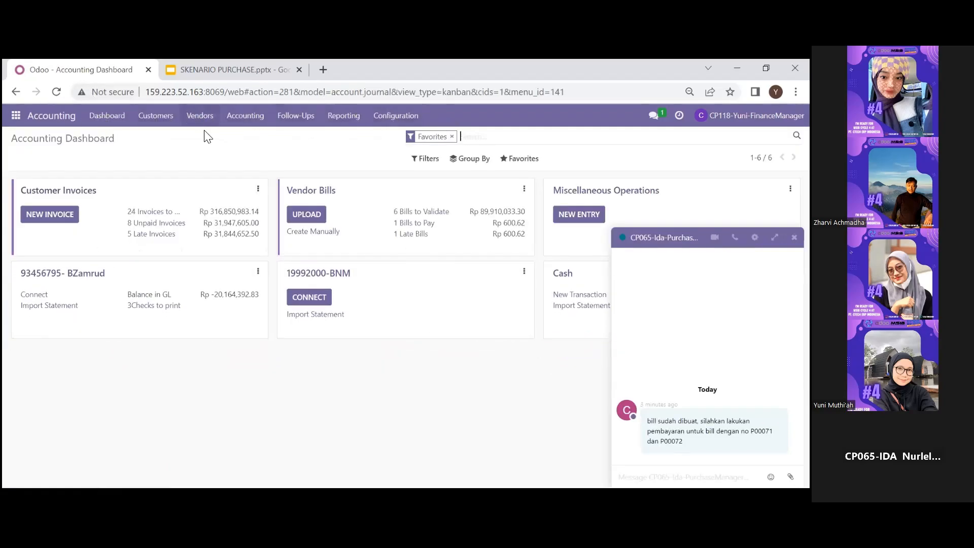
{"action": "left_click", "coordinate": [202, 116]}
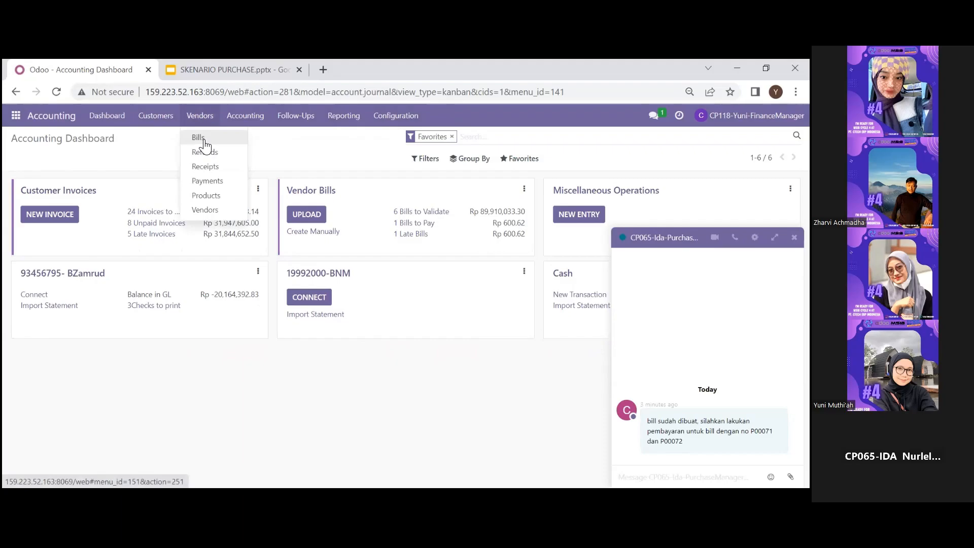
{"action": "left_click", "coordinate": [205, 141]}
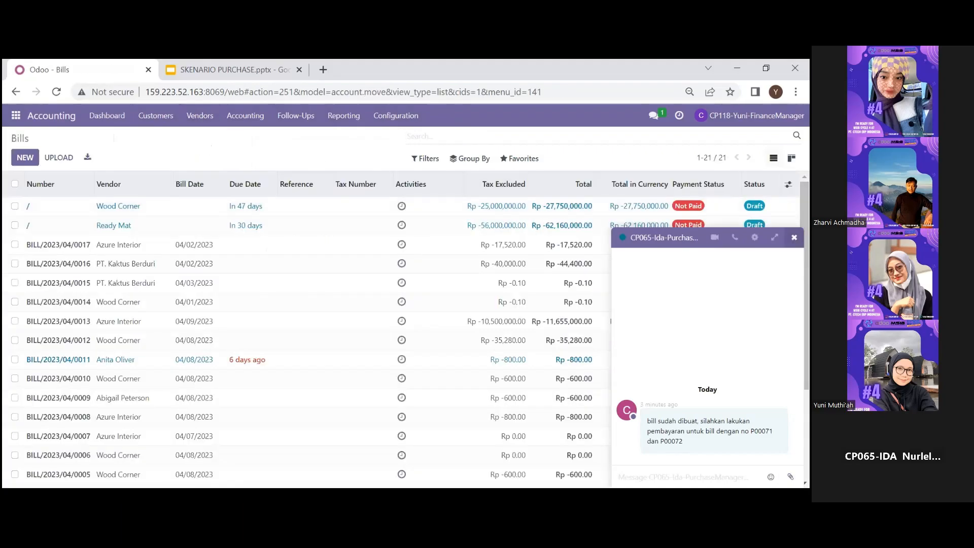
{"action": "left_click", "coordinate": [795, 237]}
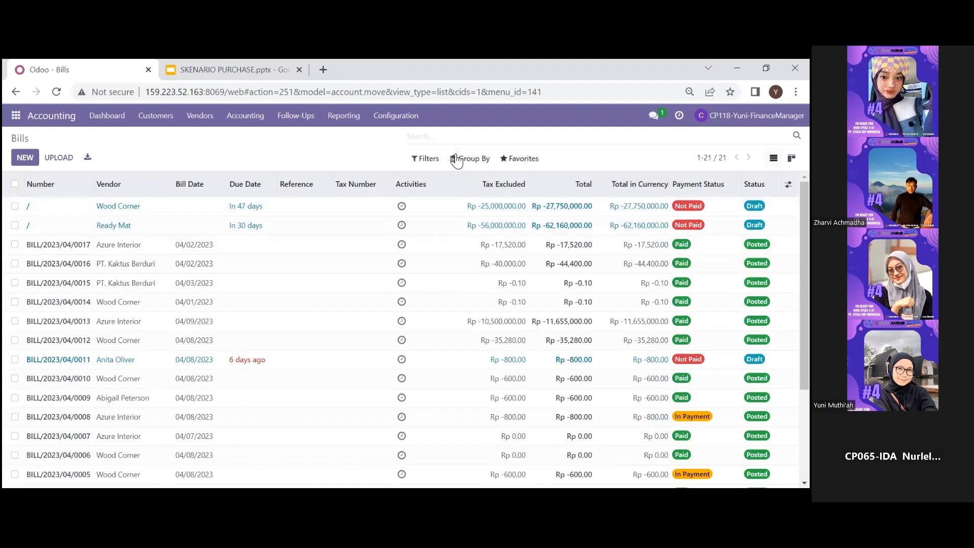
Search the bills for the Wood Corner purchase order number and open its draft bill.
{"action": "type", "text": "p00071"}
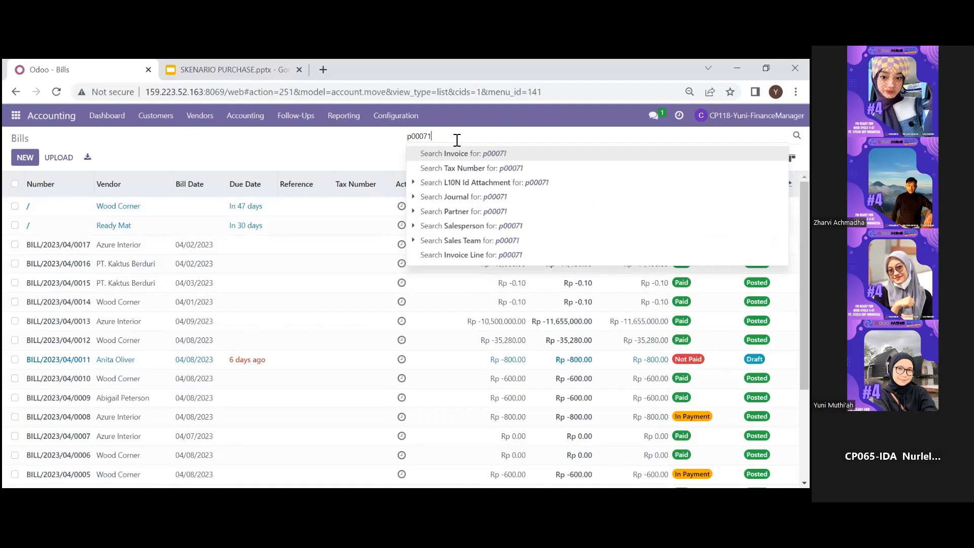
{"action": "key", "text": "Return"}
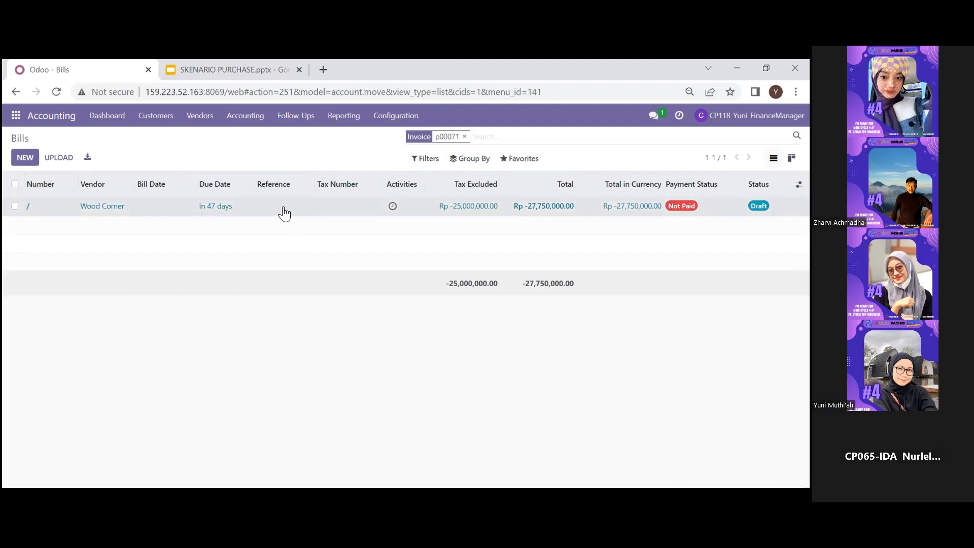
{"action": "left_click", "coordinate": [224, 206]}
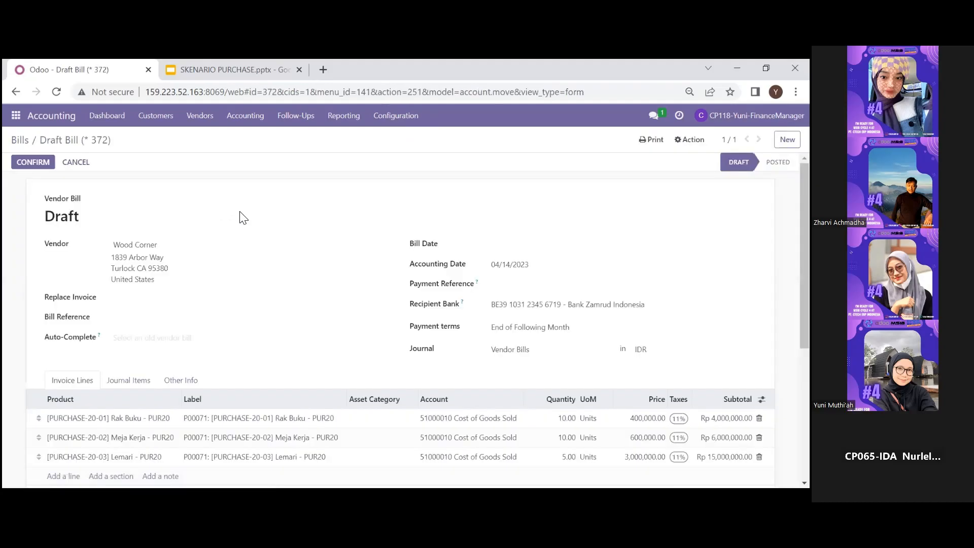
Set the bill date of the Wood Corner draft bill to 04/14/2023 and review its lines.
{"action": "left_click", "coordinate": [534, 251]}
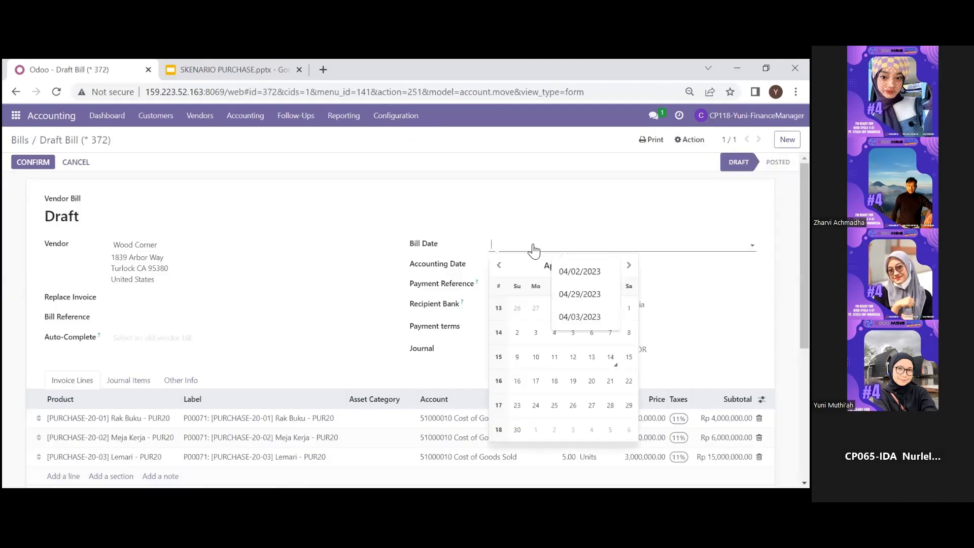
{"action": "left_click", "coordinate": [609, 363]}
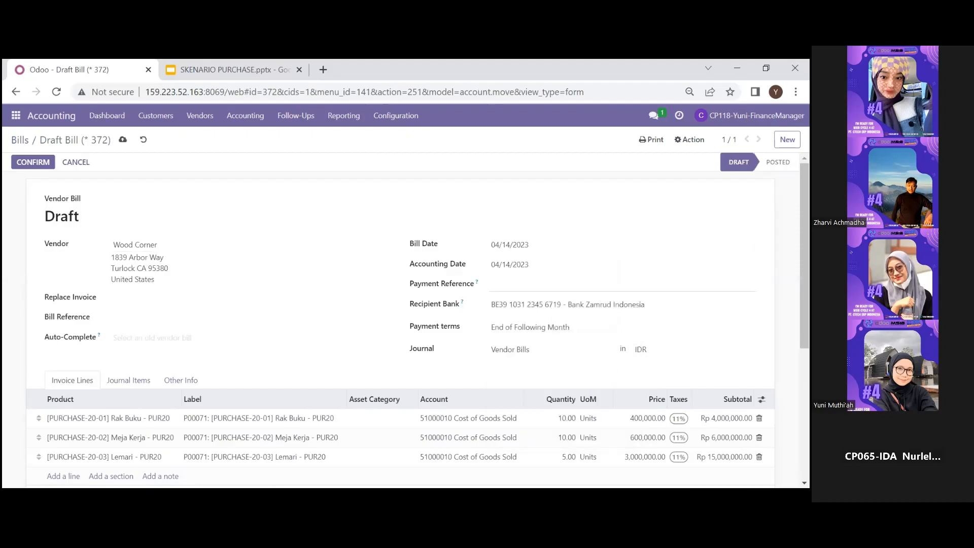
{"action": "scroll", "coordinate": [367, 314], "scroll_direction": "down", "scroll_amount": 3}
{"action": "scroll", "coordinate": [448, 276], "scroll_direction": "up", "scroll_amount": 3}
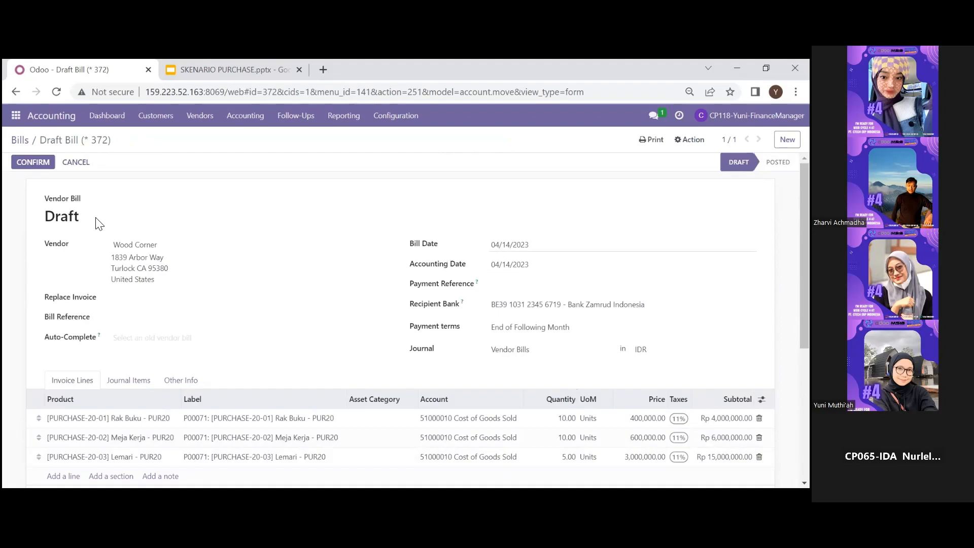
Confirm the Wood Corner bill and register its full payment through the BZamrud bank journal with the Manual method.
{"action": "left_click", "coordinate": [20, 162]}
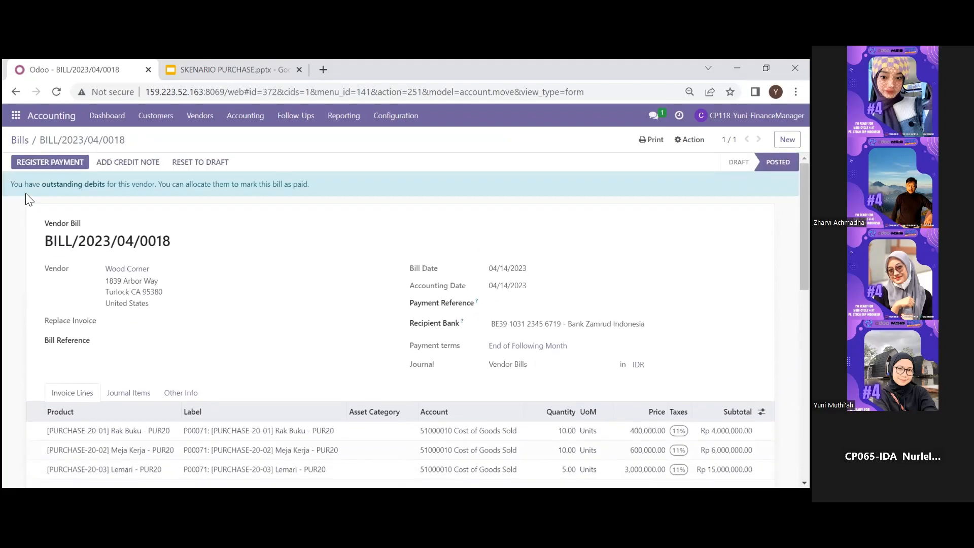
{"action": "left_click", "coordinate": [64, 164]}
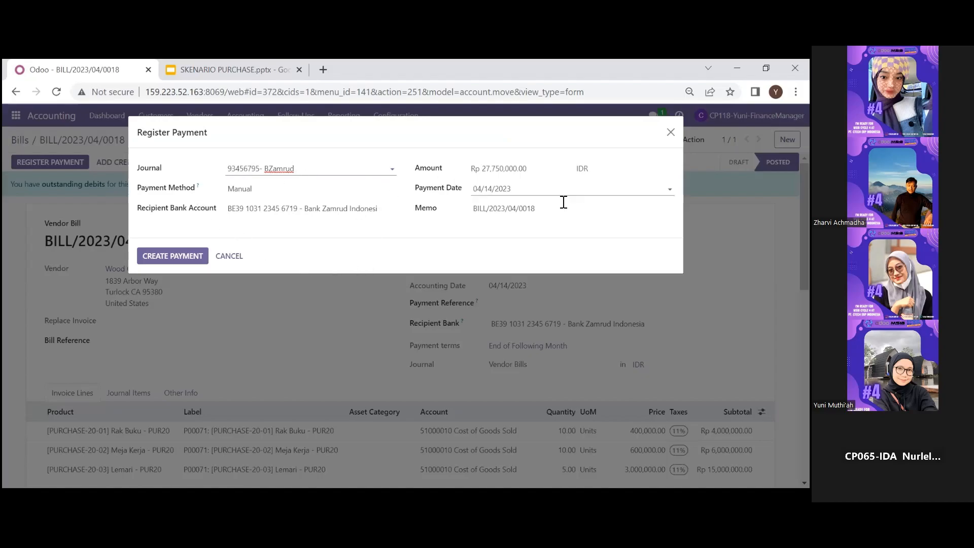
{"action": "left_click", "coordinate": [159, 258]}
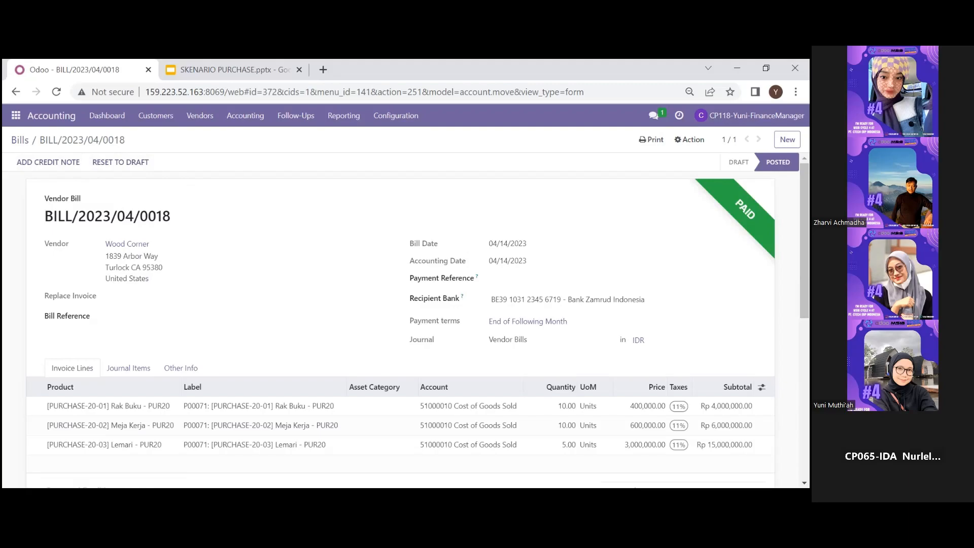
Return to the bills list, search for the Ready Mat purchase order number and open its draft bill.
{"action": "left_click", "coordinate": [19, 142]}
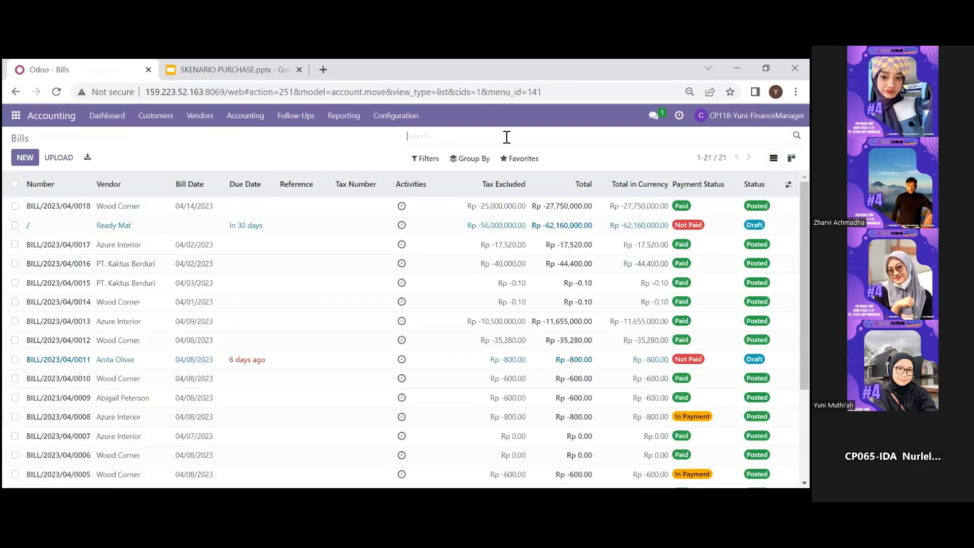
{"action": "type", "text": "p"}
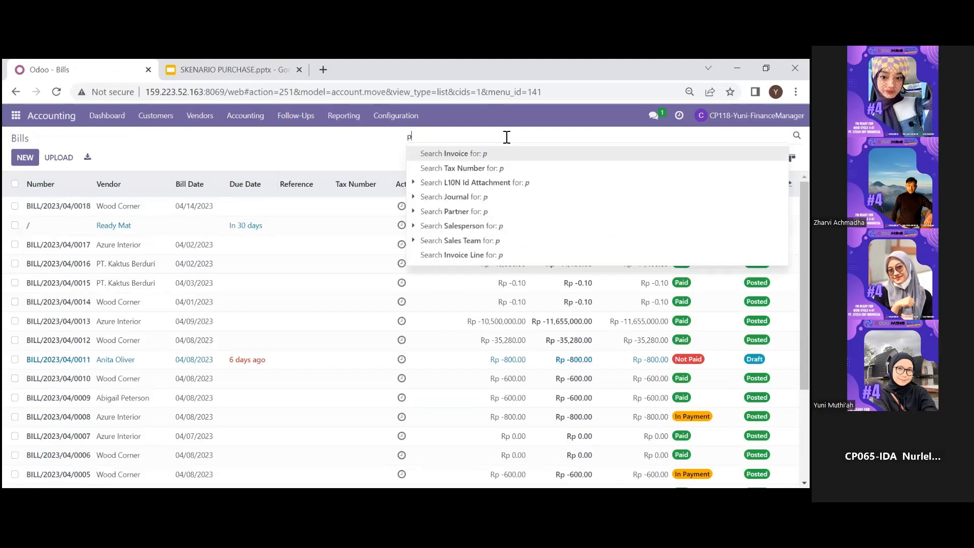
{"action": "type", "text": "0007"}
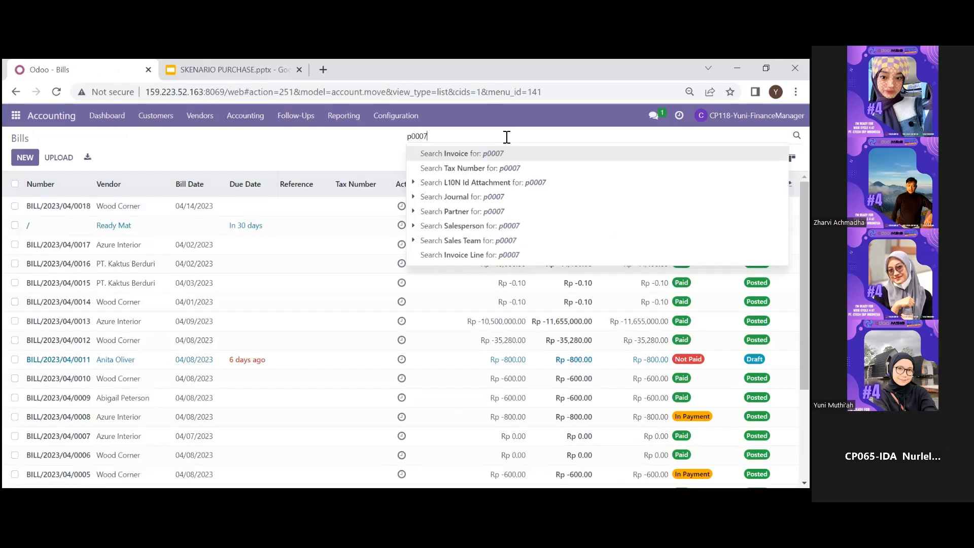
{"action": "type", "text": "2"}
{"action": "key", "text": "Return"}
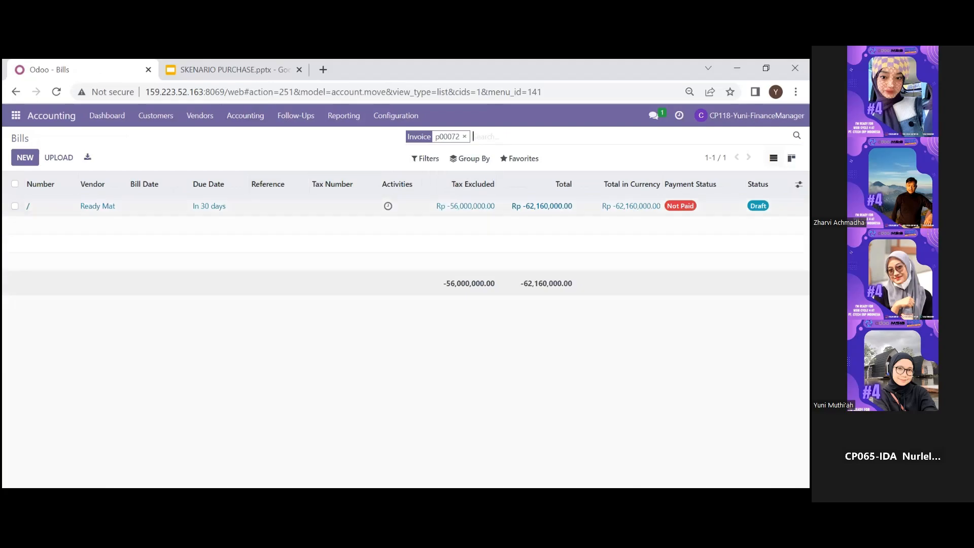
{"action": "left_click", "coordinate": [249, 204]}
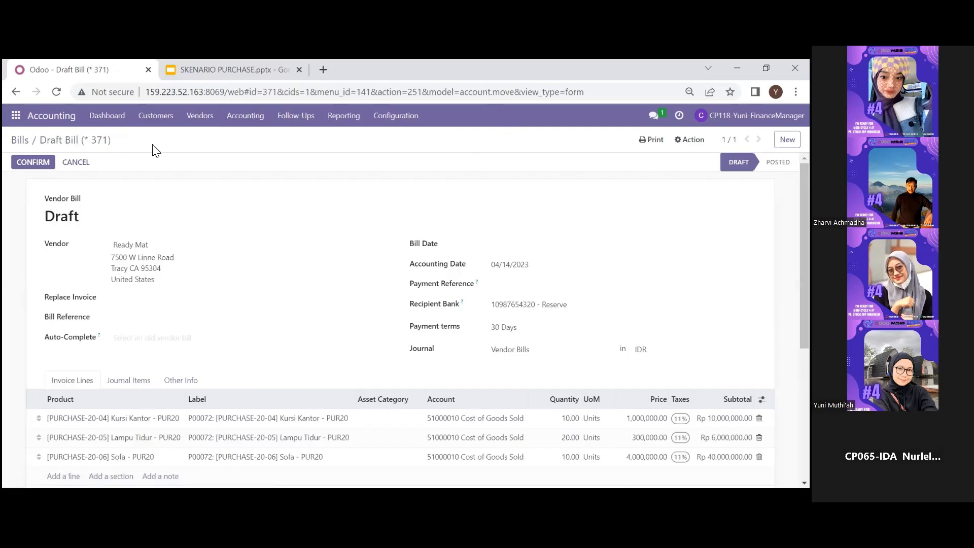
Review the Ready Mat draft bill and set its bill date to 04/14/2023.
{"action": "scroll", "coordinate": [396, 255], "scroll_direction": "down", "scroll_amount": 3}
{"action": "scroll", "coordinate": [532, 269], "scroll_direction": "up", "scroll_amount": 3}
{"action": "left_click", "coordinate": [561, 252]}
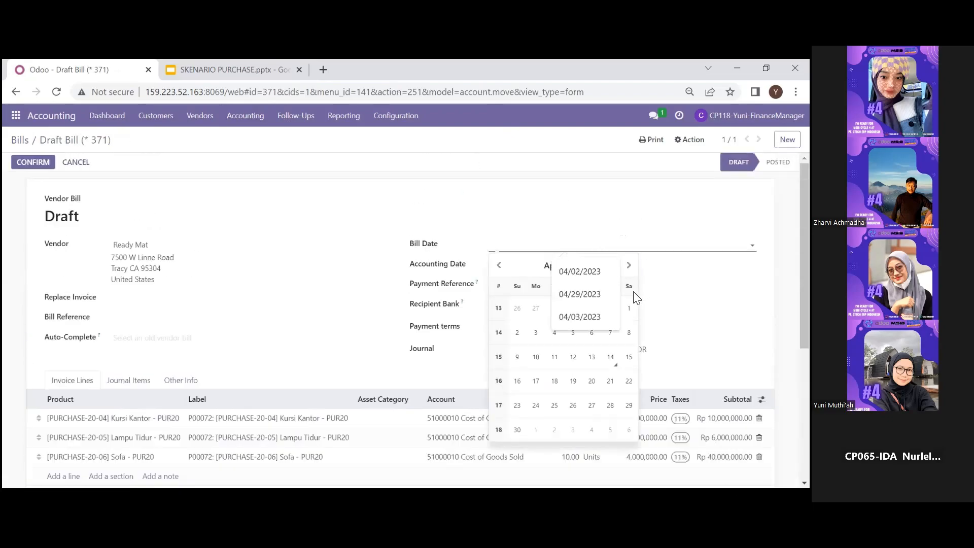
{"action": "left_click", "coordinate": [611, 358]}
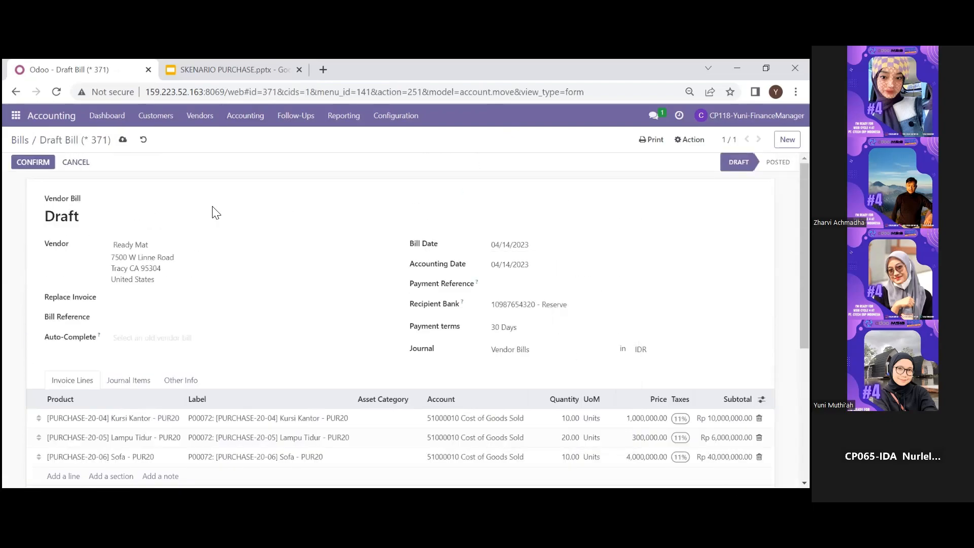
Confirm the Ready Mat bill and register its full payment through the BZamrud bank journal with the Manual method.
{"action": "left_click", "coordinate": [32, 163]}
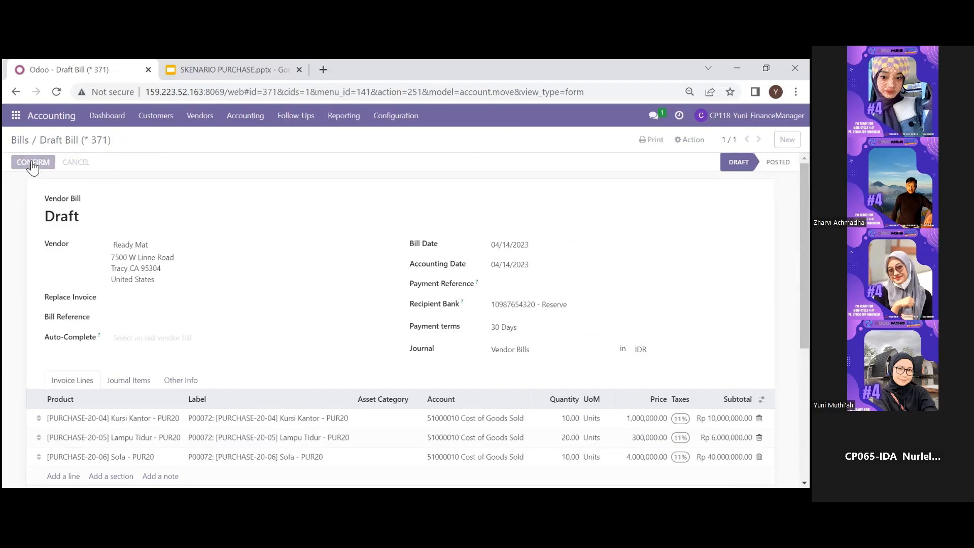
{"action": "scroll", "coordinate": [447, 302], "scroll_direction": "down", "scroll_amount": 4}
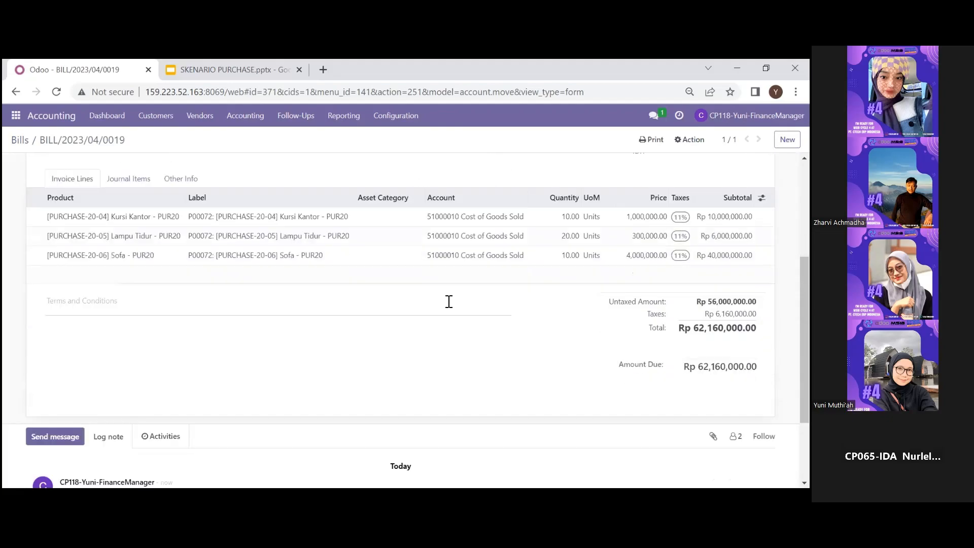
{"action": "scroll", "coordinate": [269, 284], "scroll_direction": "up", "scroll_amount": 4}
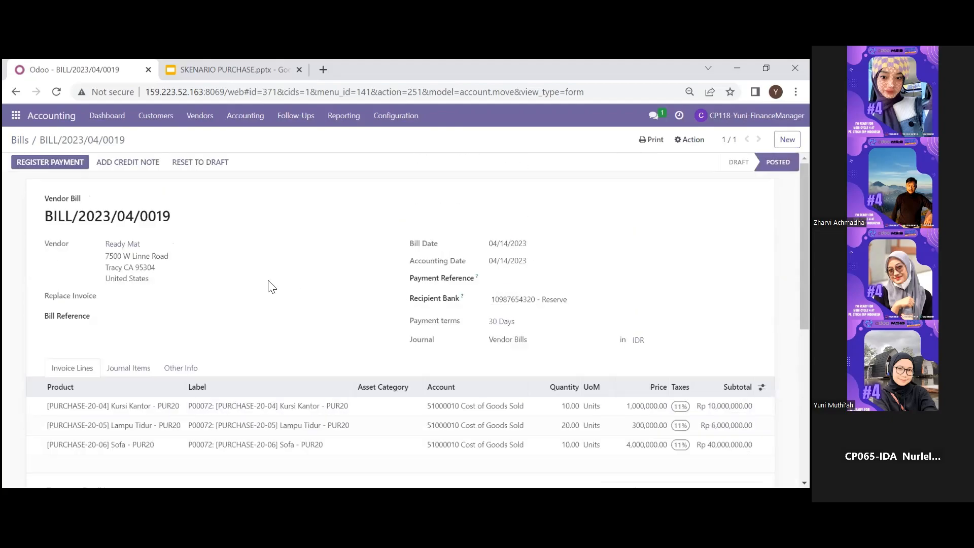
{"action": "left_click", "coordinate": [71, 164]}
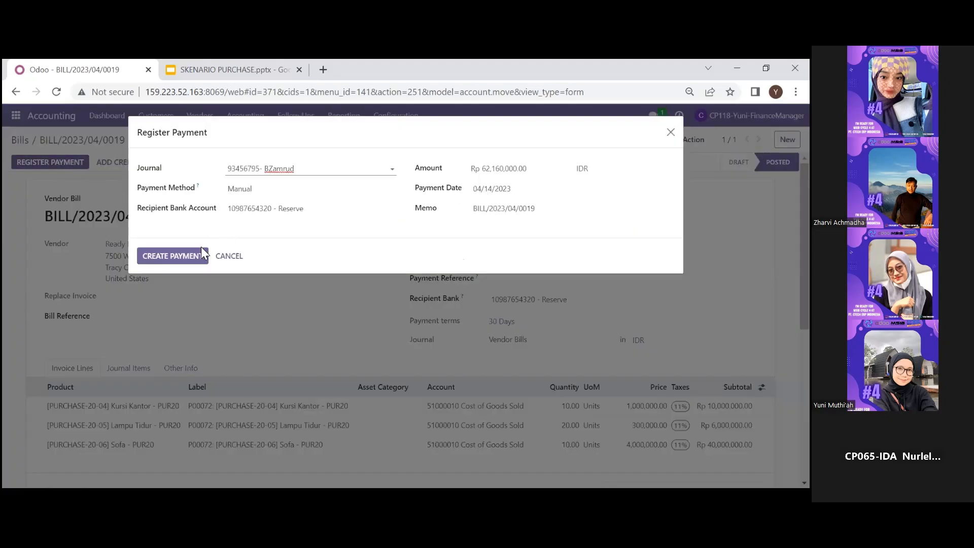
{"action": "left_click", "coordinate": [170, 260]}
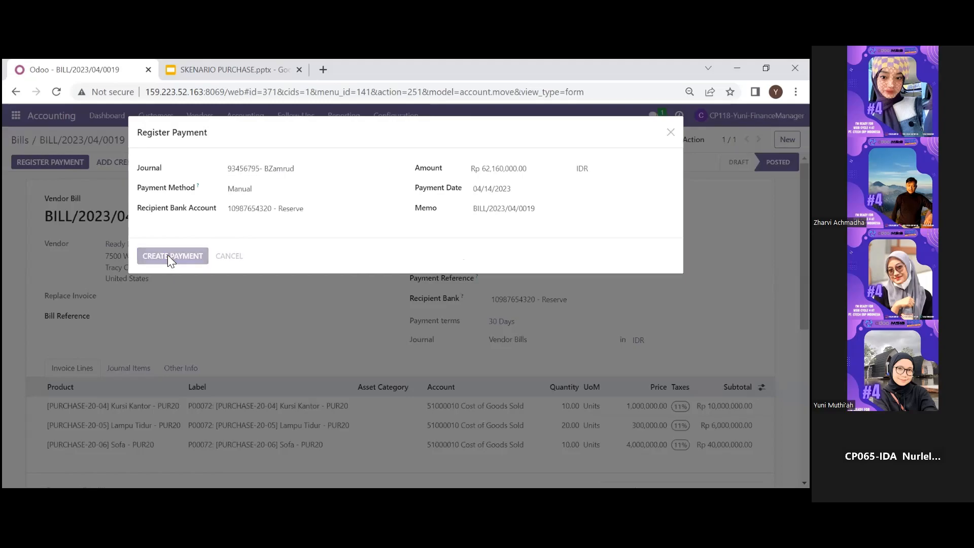